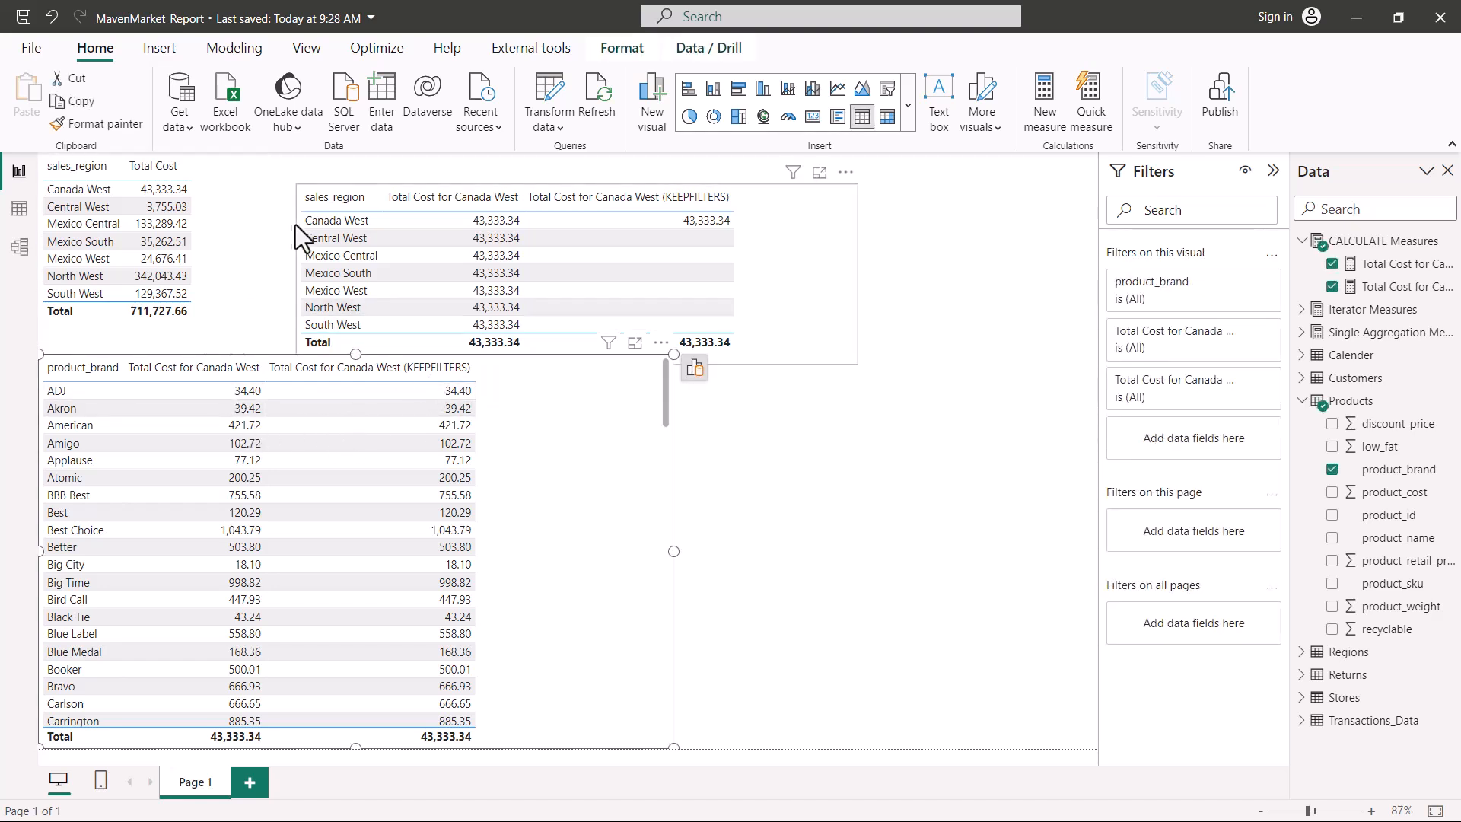
Step: Copy the sales_region and Total Cost table from Page 1 to a new report page and widen it there
click(229, 230)
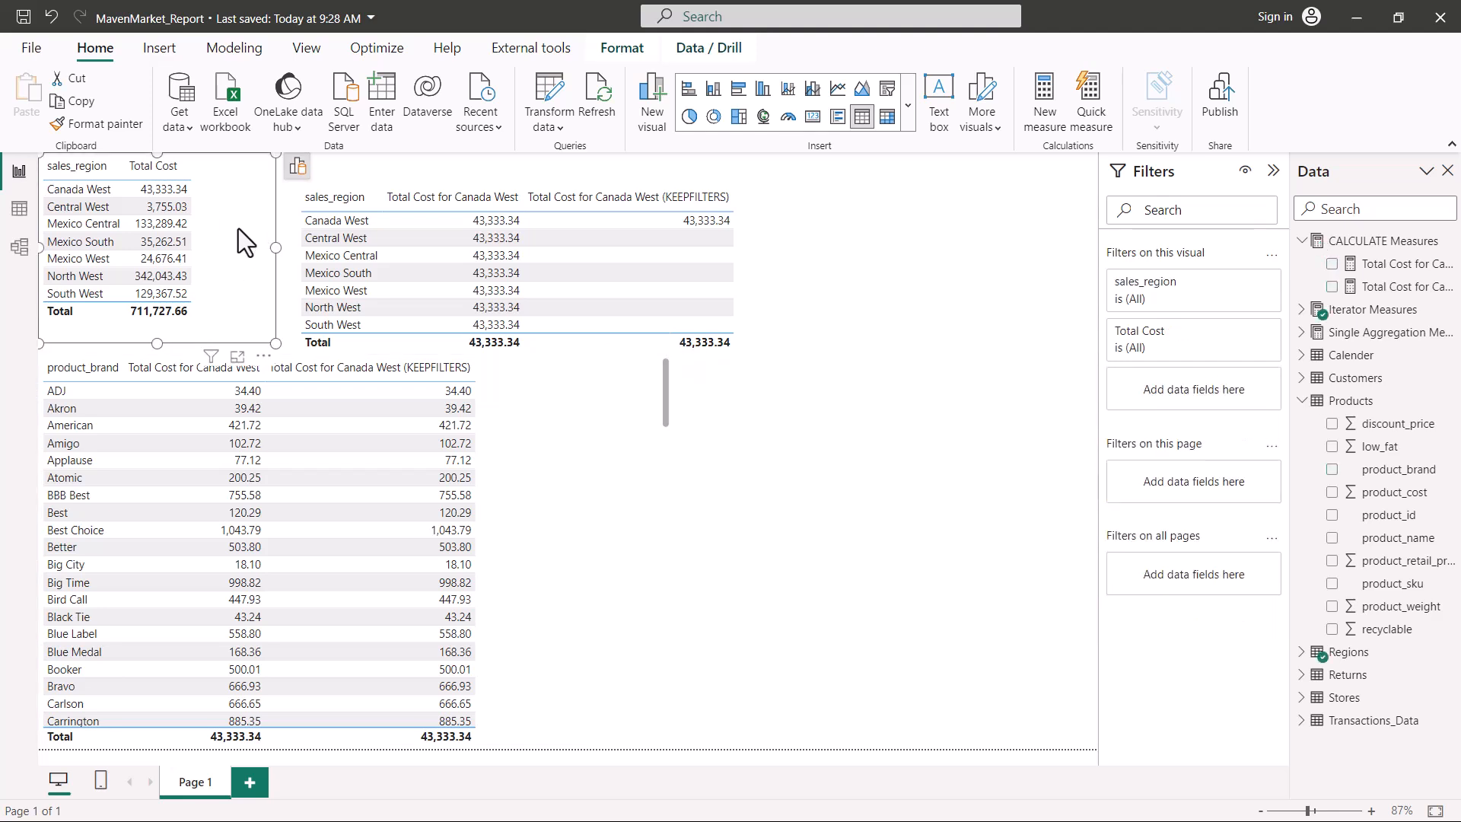
click(263, 356)
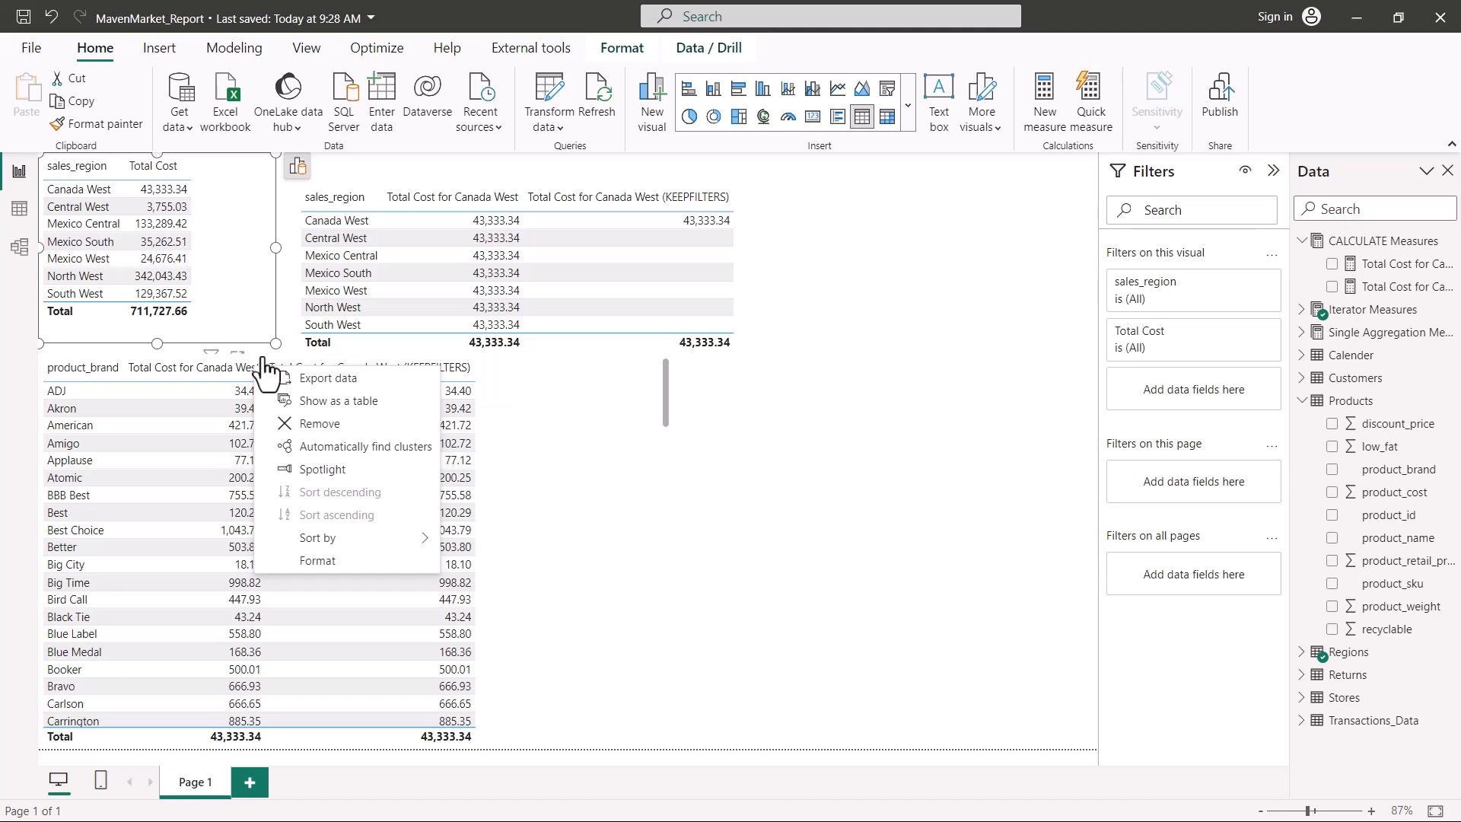
click(218, 226)
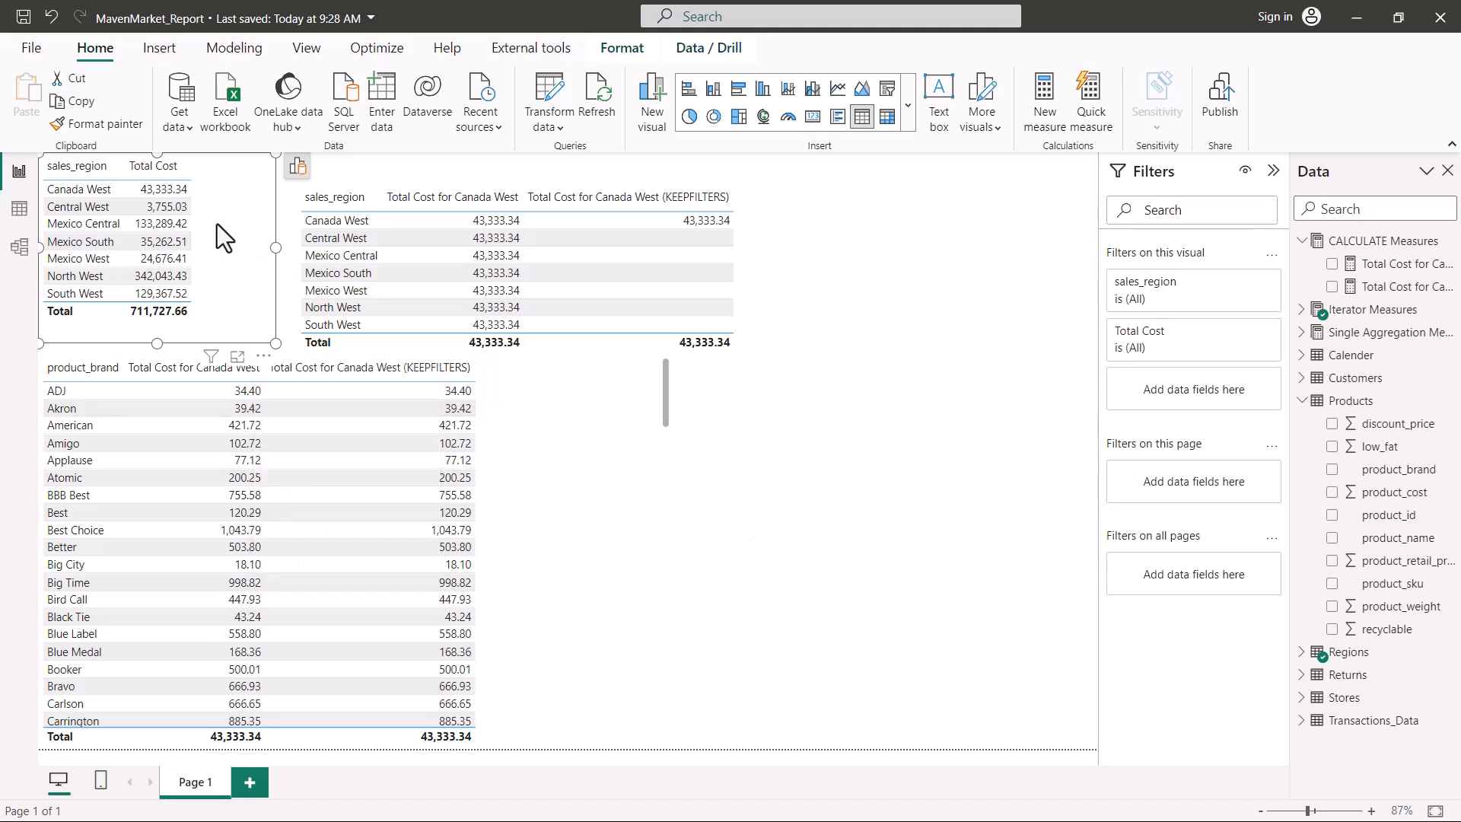
key(ctrl+c)
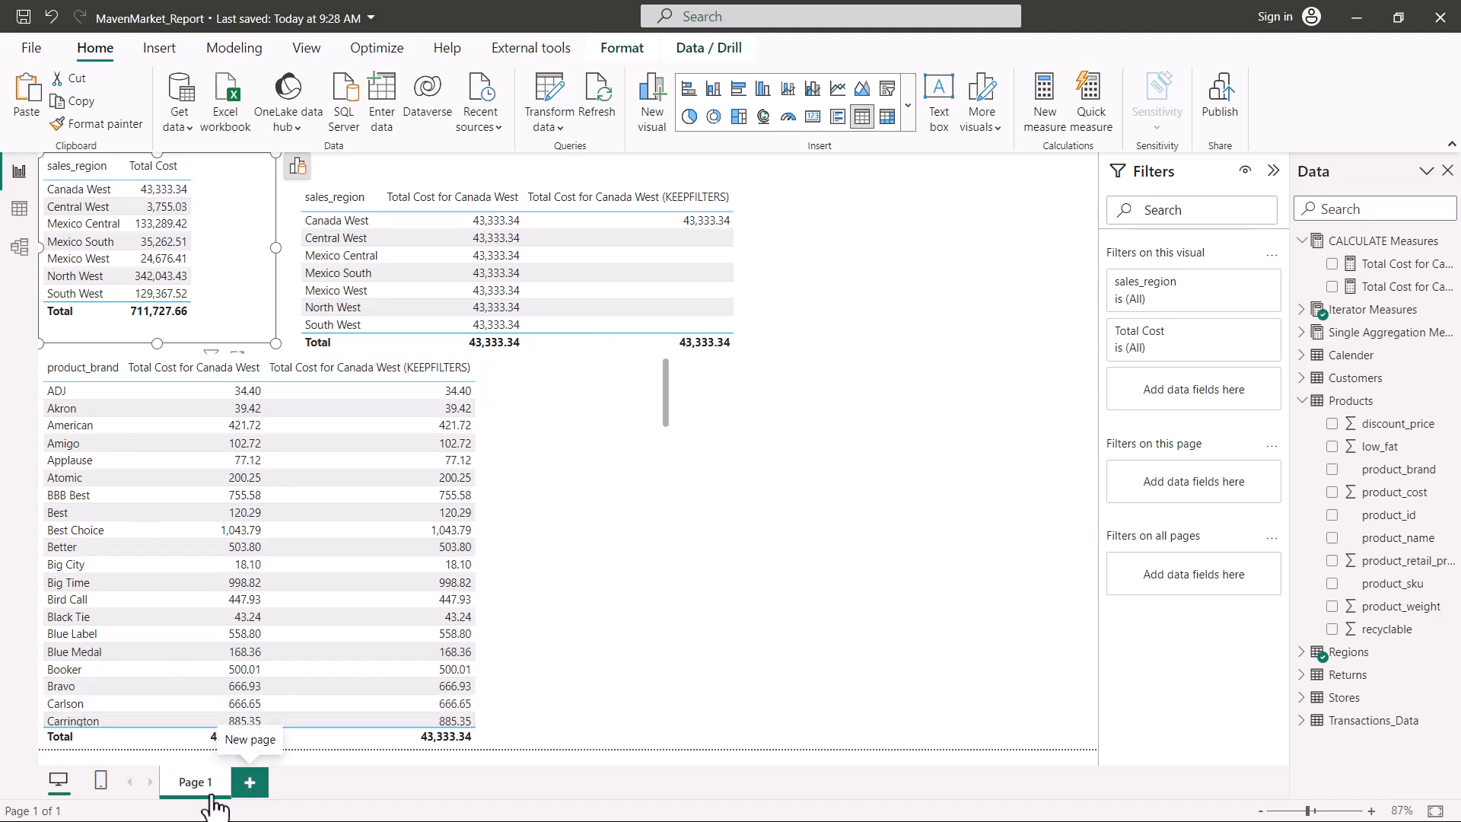
click(245, 788)
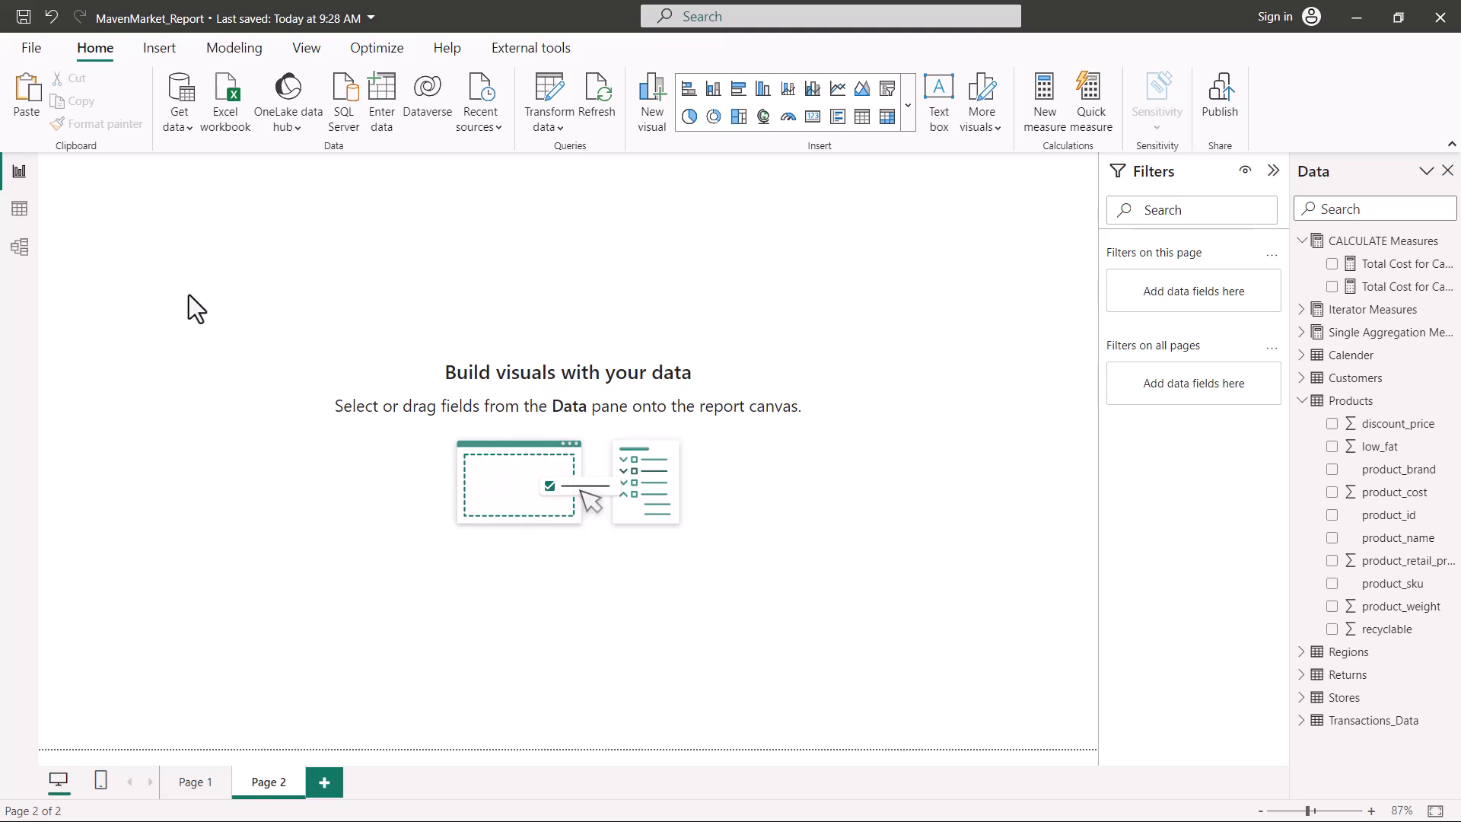
key(ctrl+v)
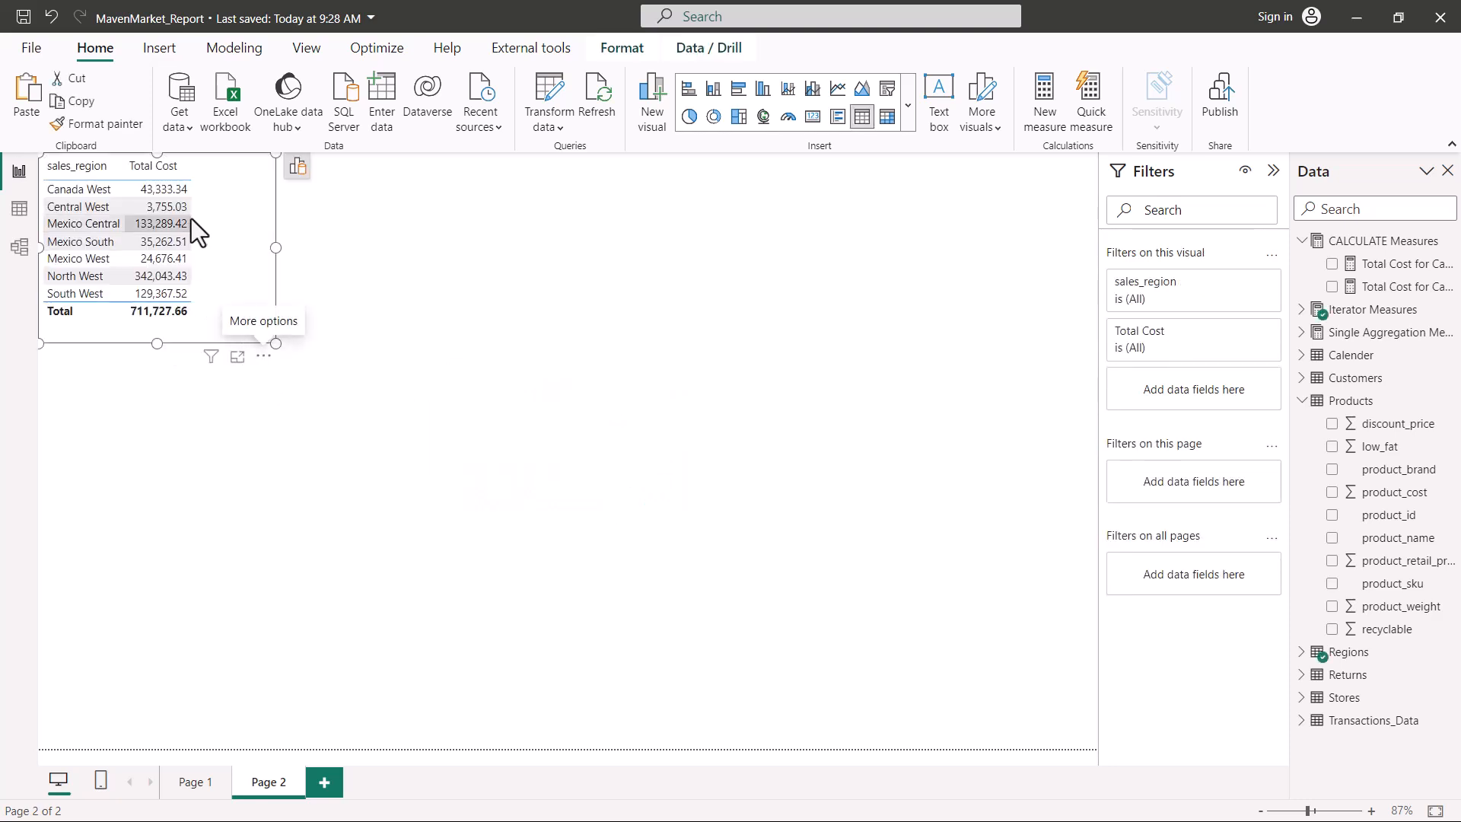
drag(338, 250, 462, 251)
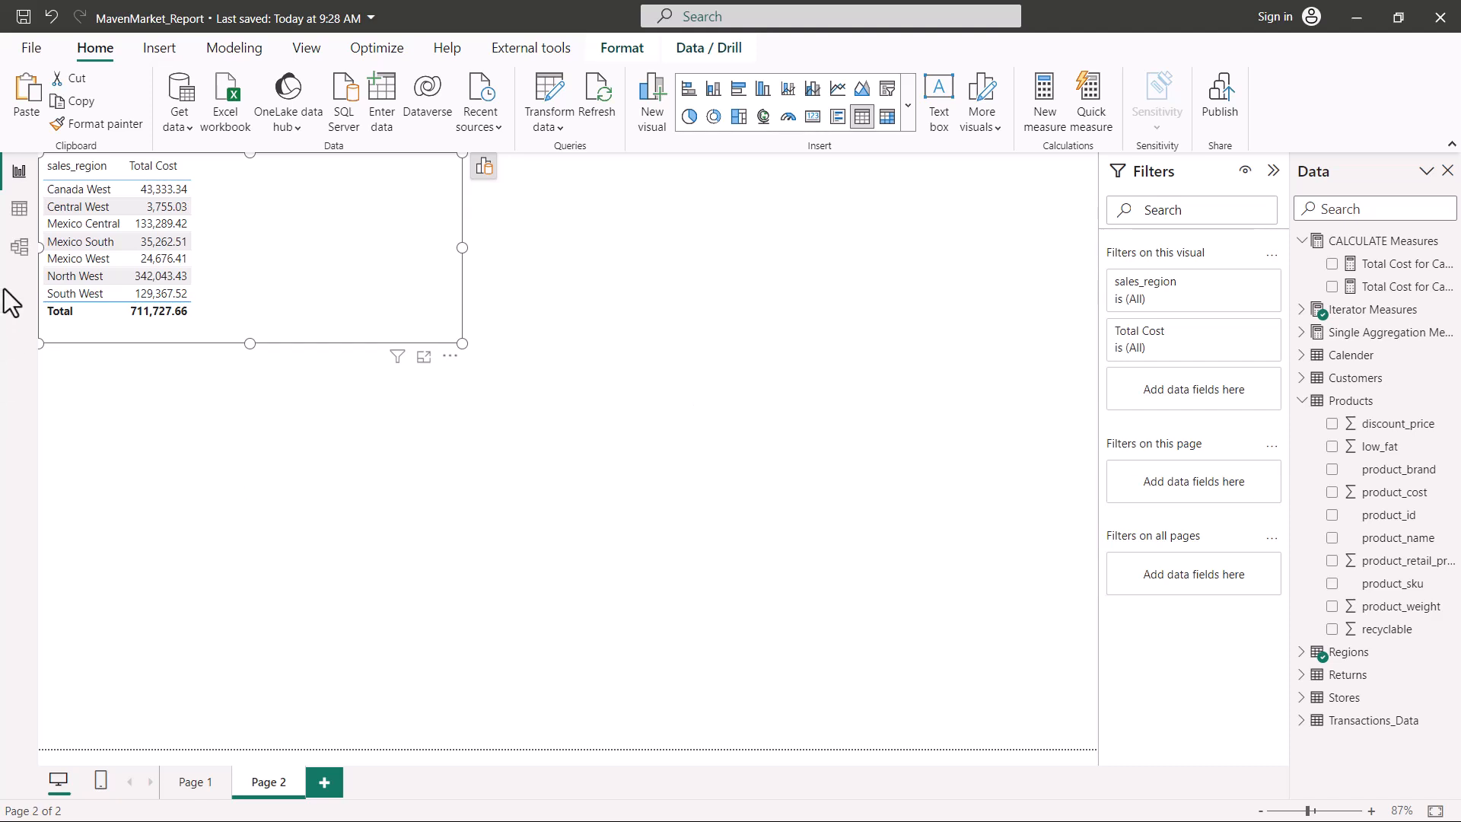
Step: Examine in the model view how the Regions table relates to Stores and how filters flow down to Transactions_Data
click(19, 247)
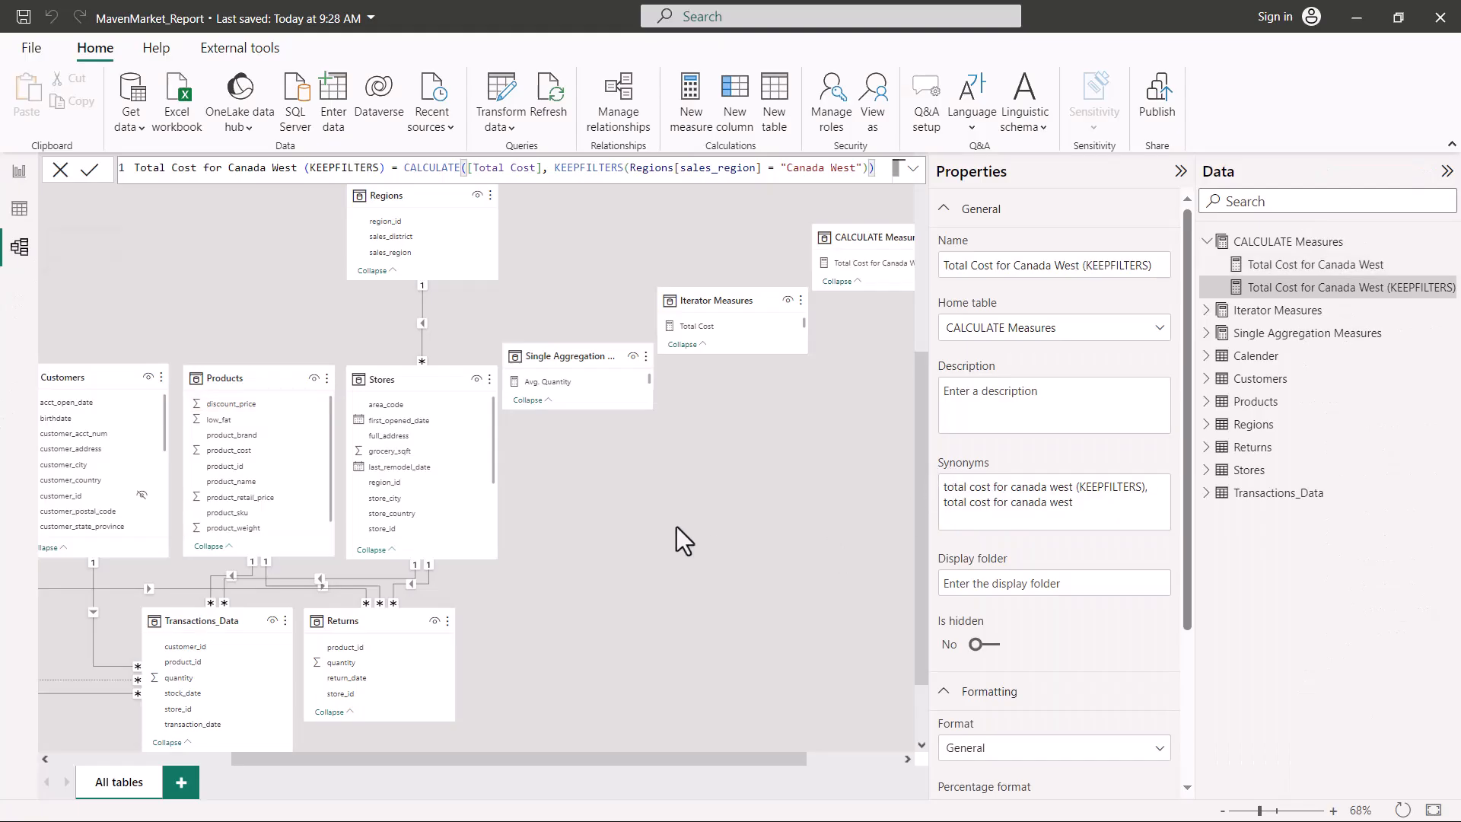
scroll(678, 527, up, 3)
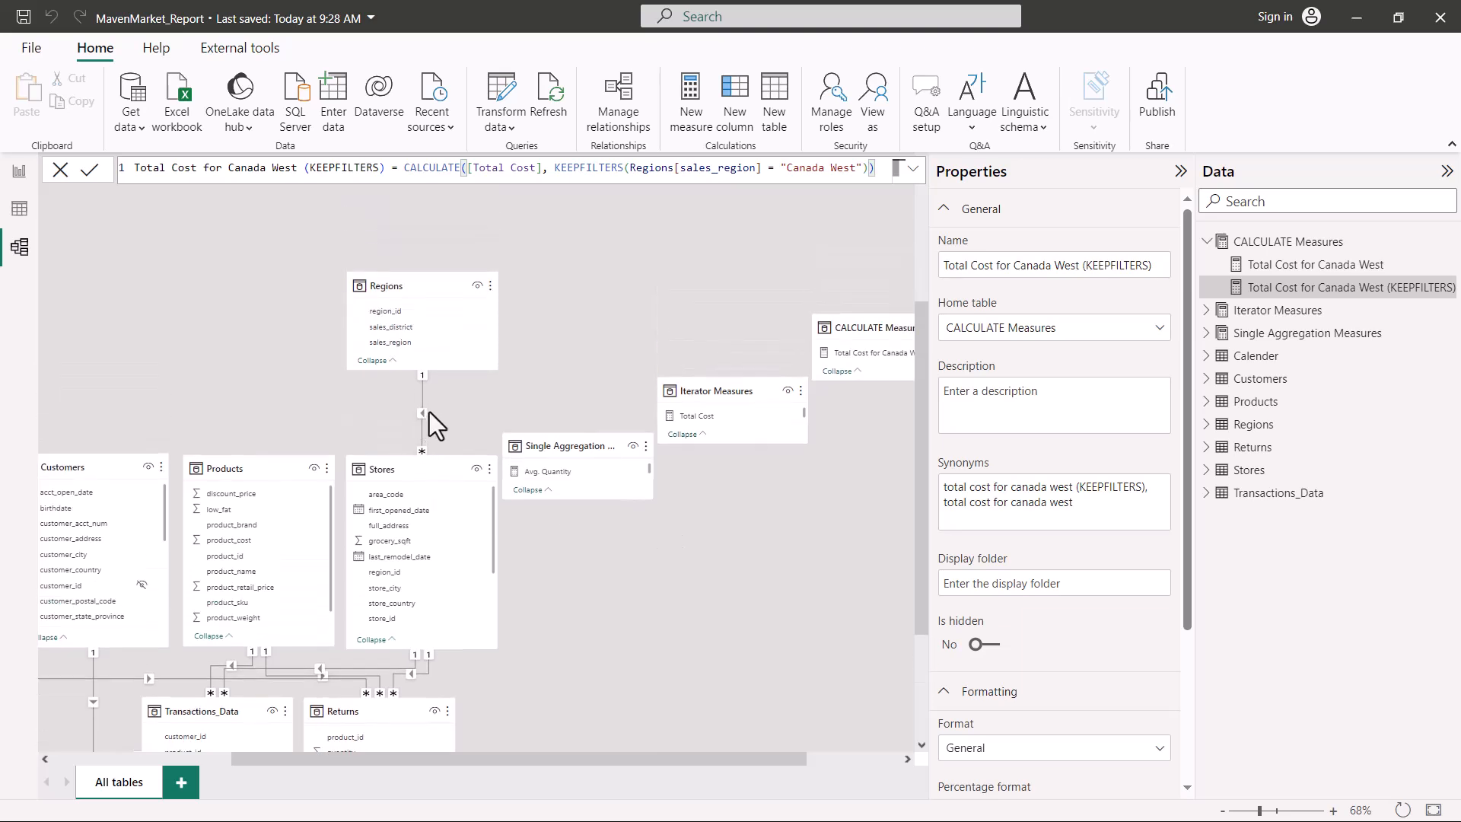
click(425, 394)
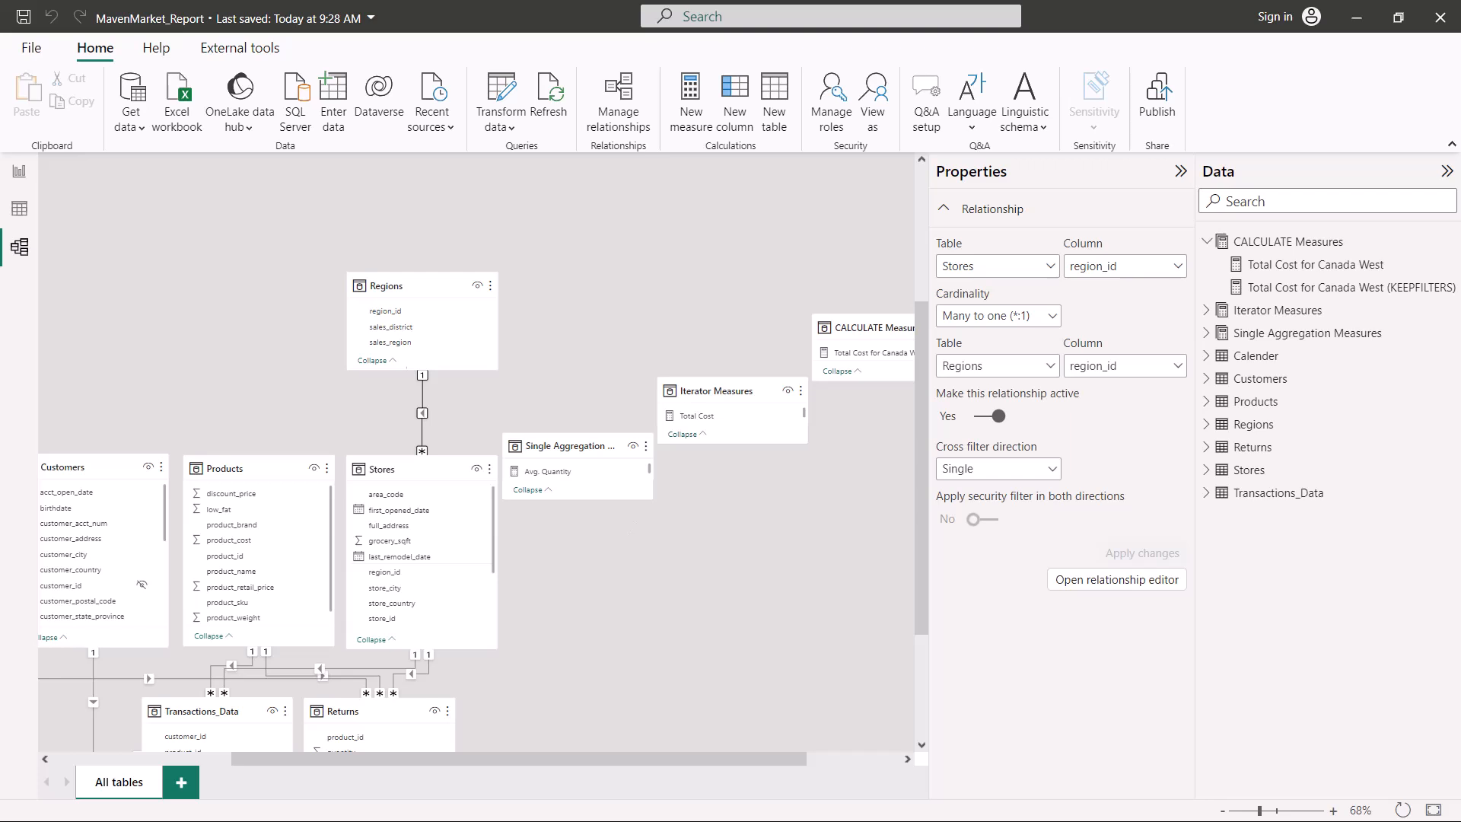
mouse_move(295, 223)
mouse_down()
mouse_move(415, 401)
mouse_move(523, 703)
mouse_up()
drag(398, 386, 400, 450)
drag(388, 428, 402, 454)
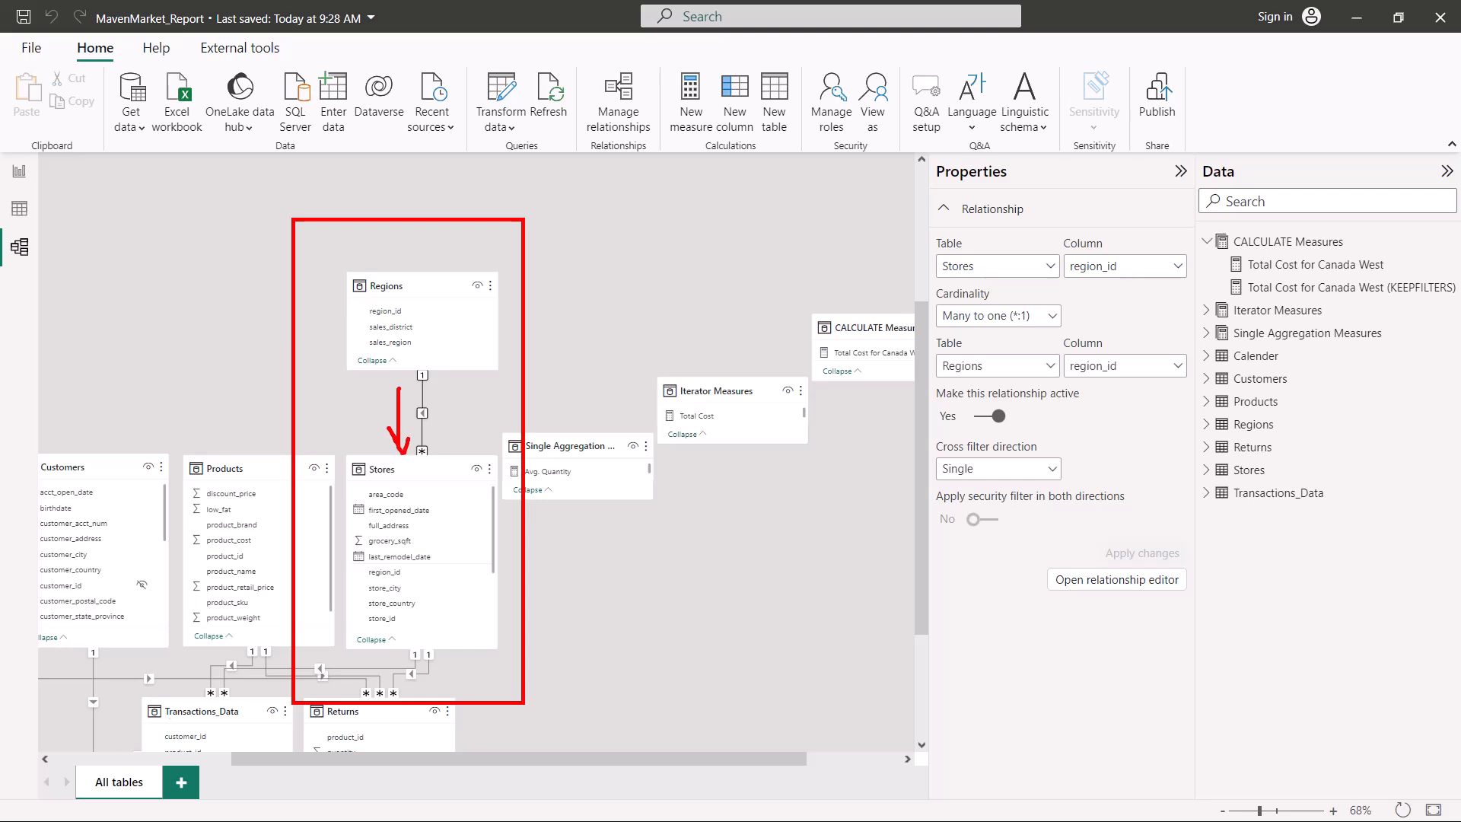
drag(178, 687, 183, 726)
drag(182, 726, 200, 714)
click(19, 172)
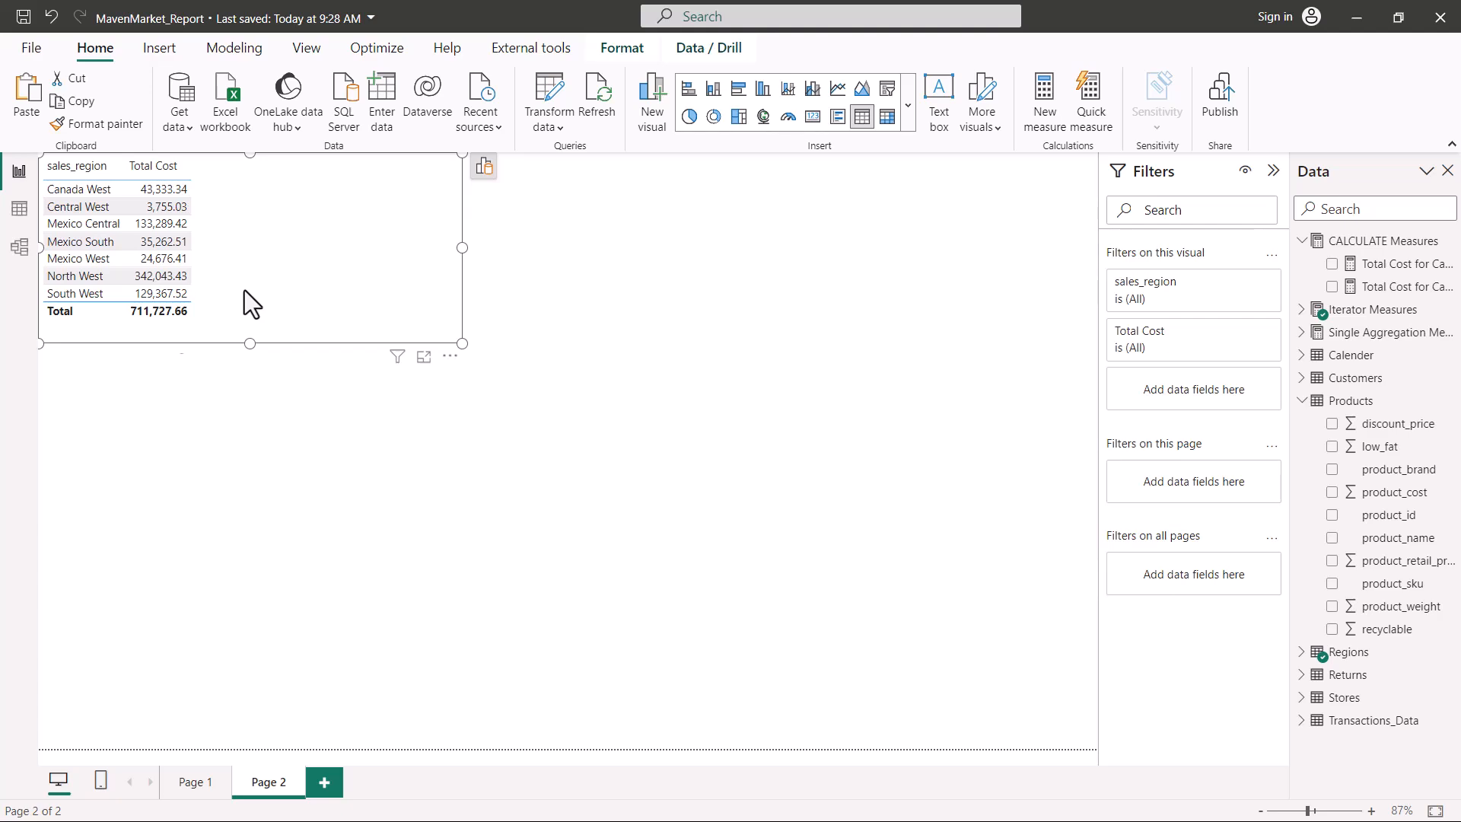
click(20, 248)
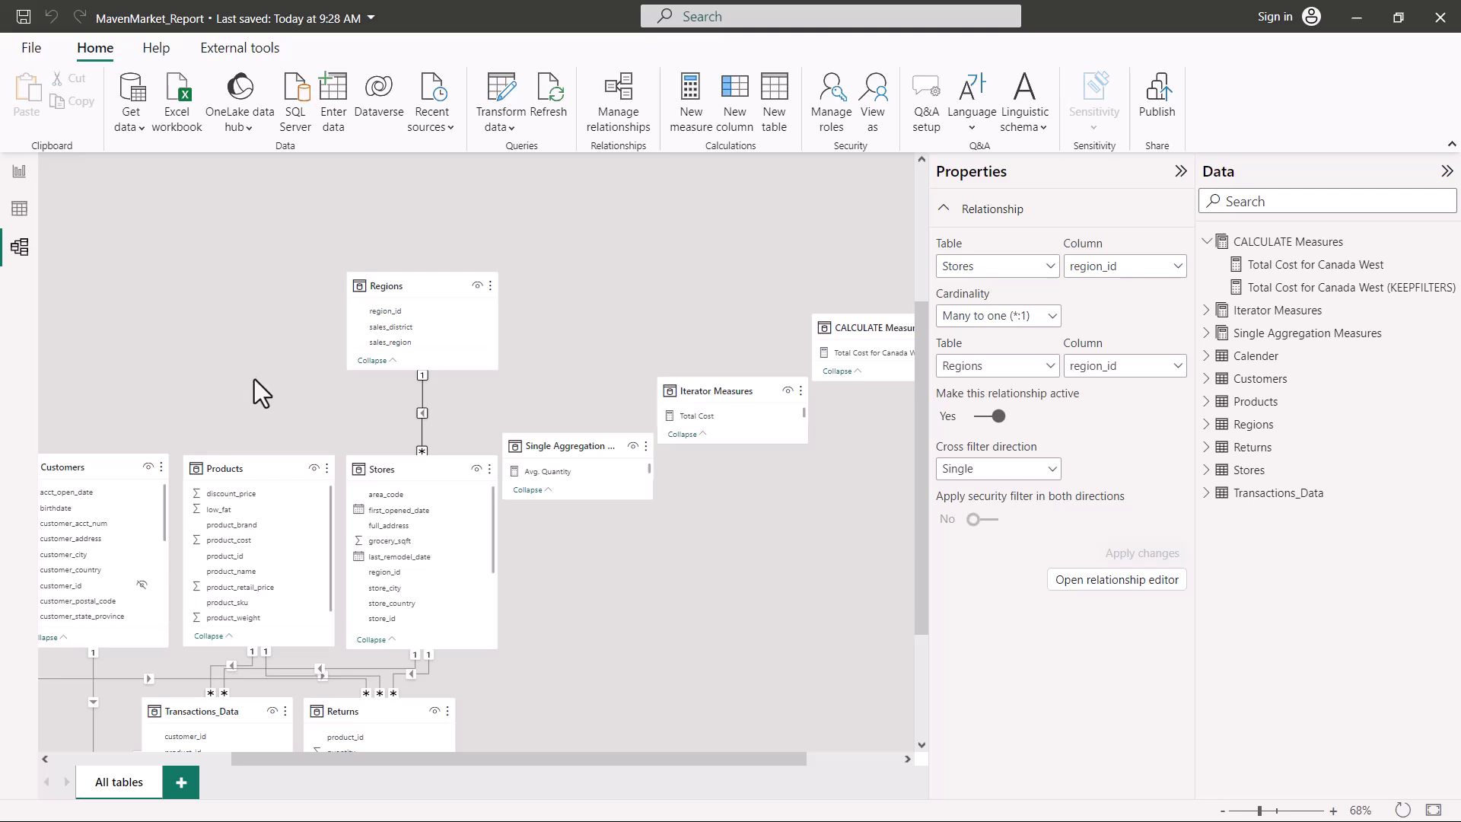
click(19, 170)
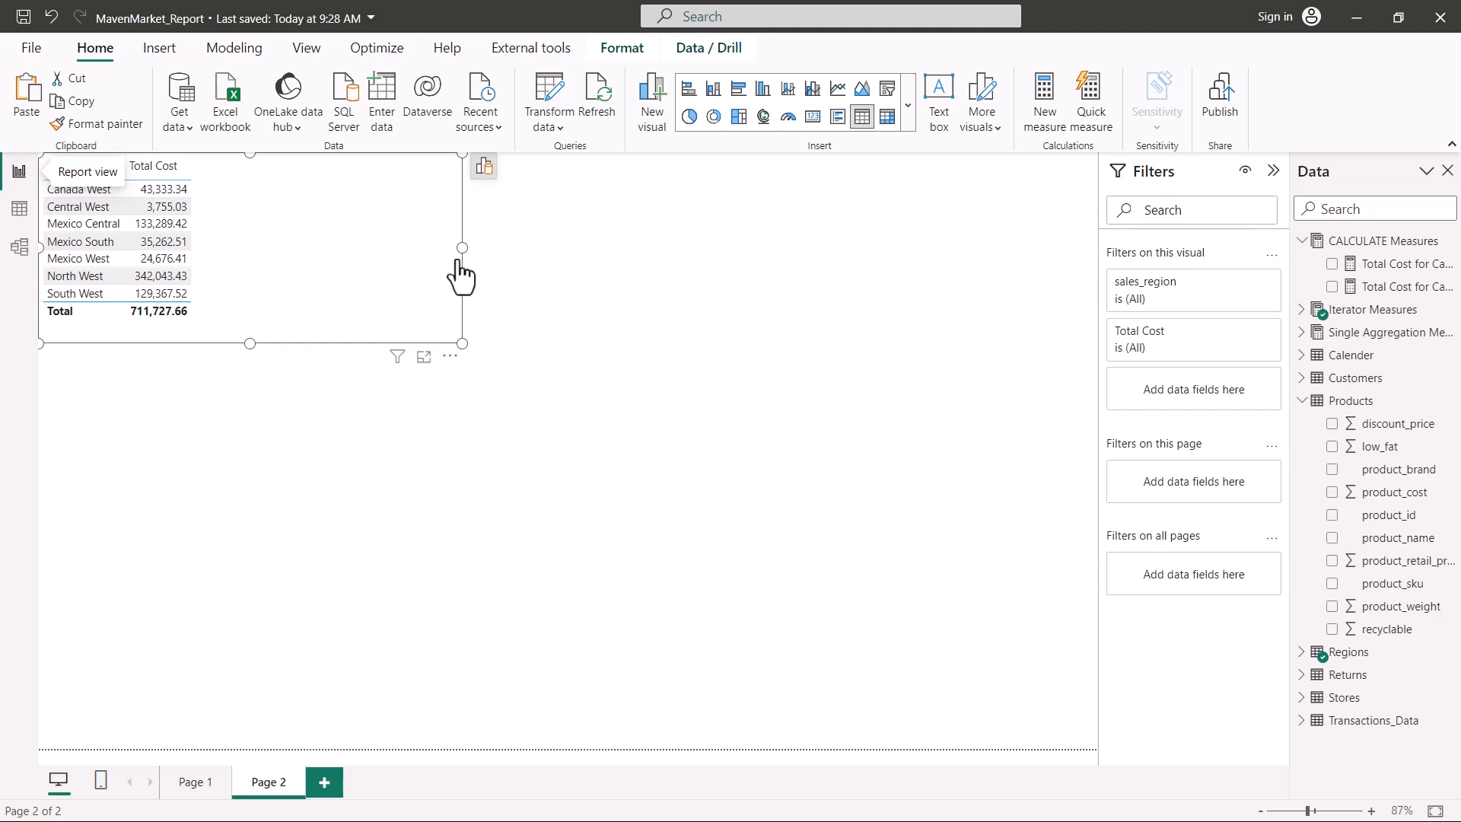
Step: Open the Total Cost (REMOVEFILTERS) measure and examine how its formula uses CALCULATE with REMOVEFILTERS(Regions)
click(652, 351)
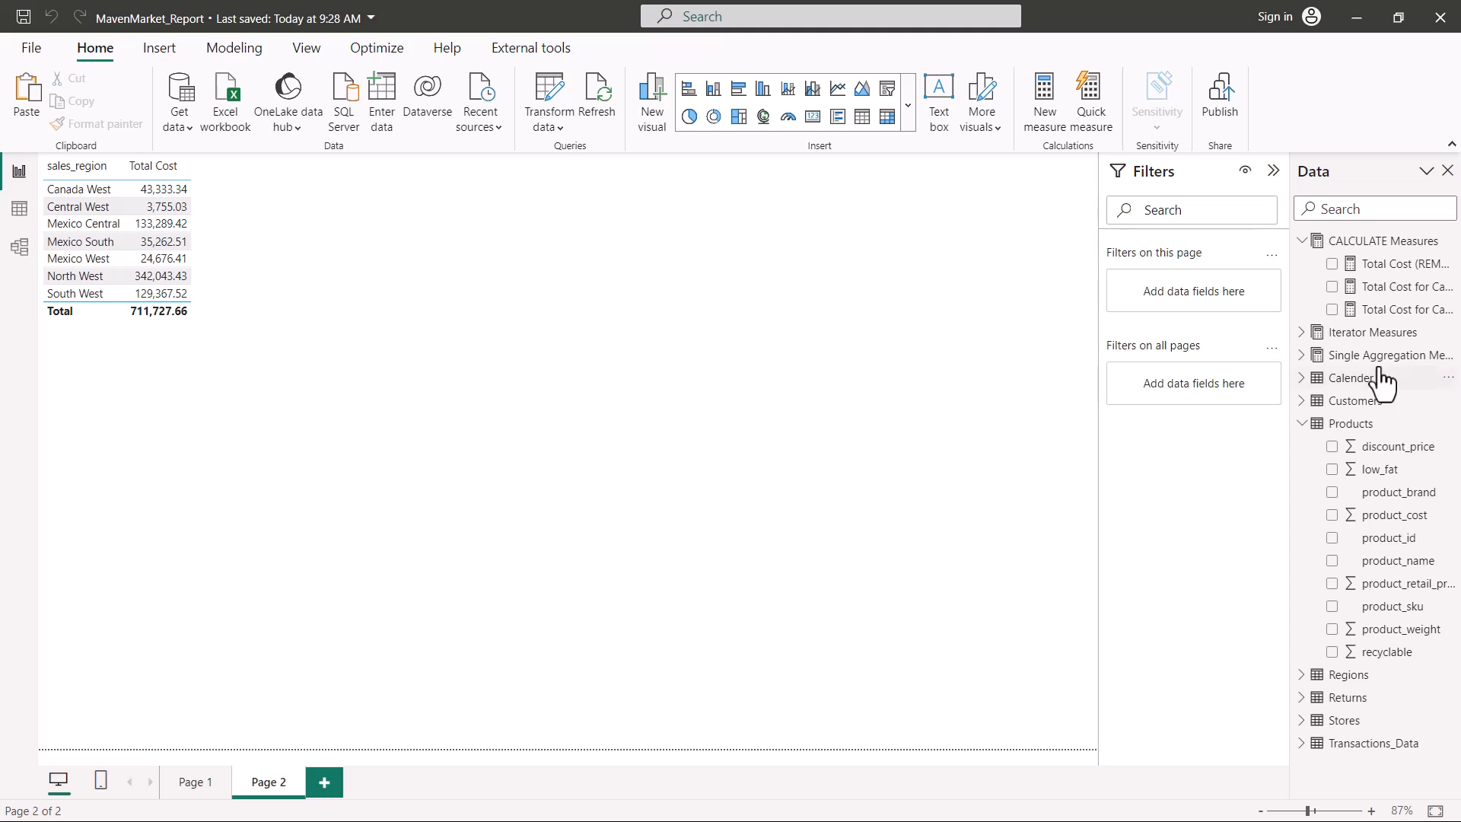
click(1376, 266)
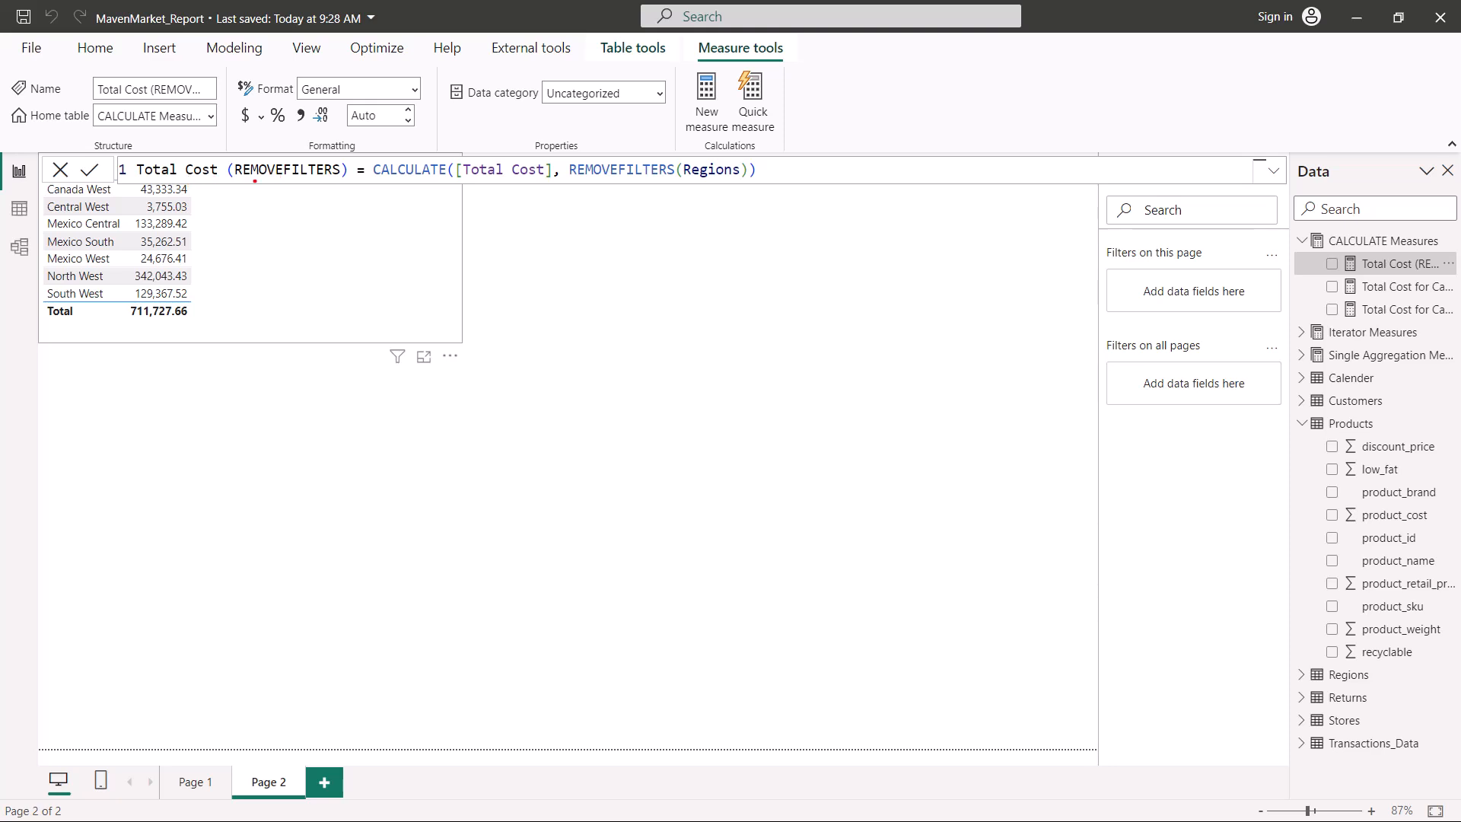
drag(240, 175, 329, 180)
drag(577, 180, 687, 198)
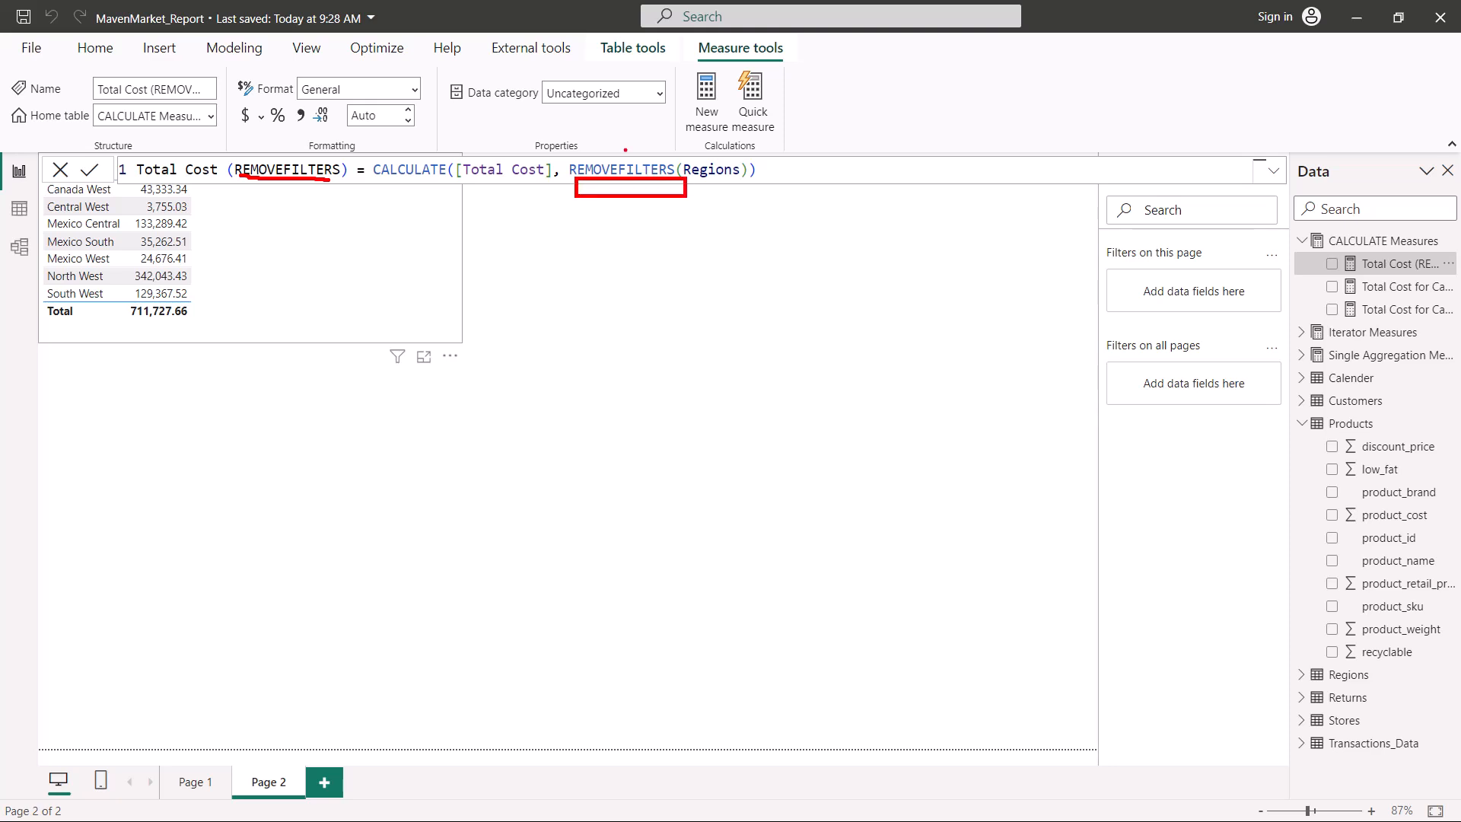
key(Escape)
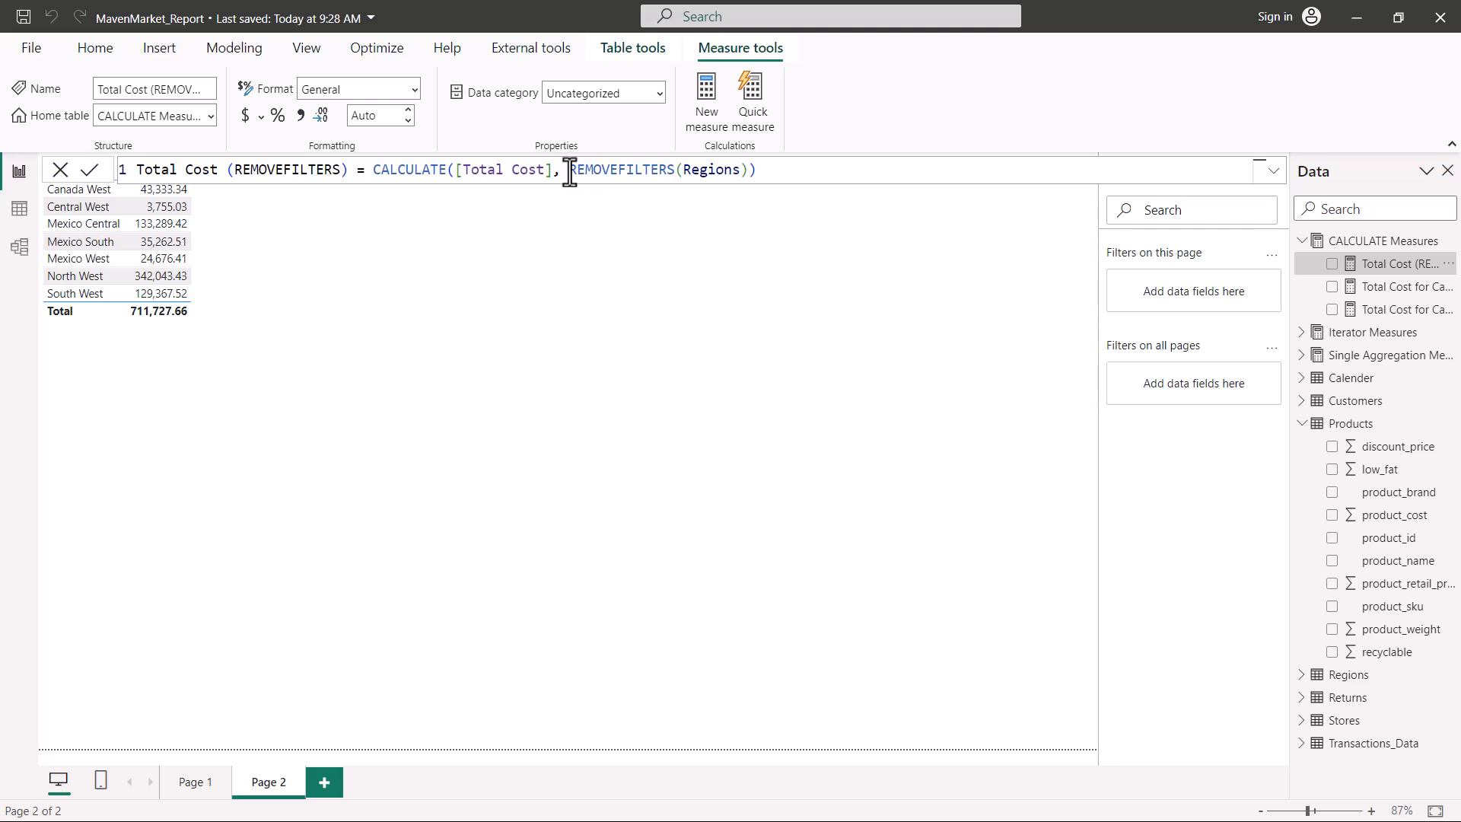
key(ctrl+2)
mouse_move(564, 156)
mouse_down()
mouse_move(649, 188)
mouse_move(797, 187)
mouse_up()
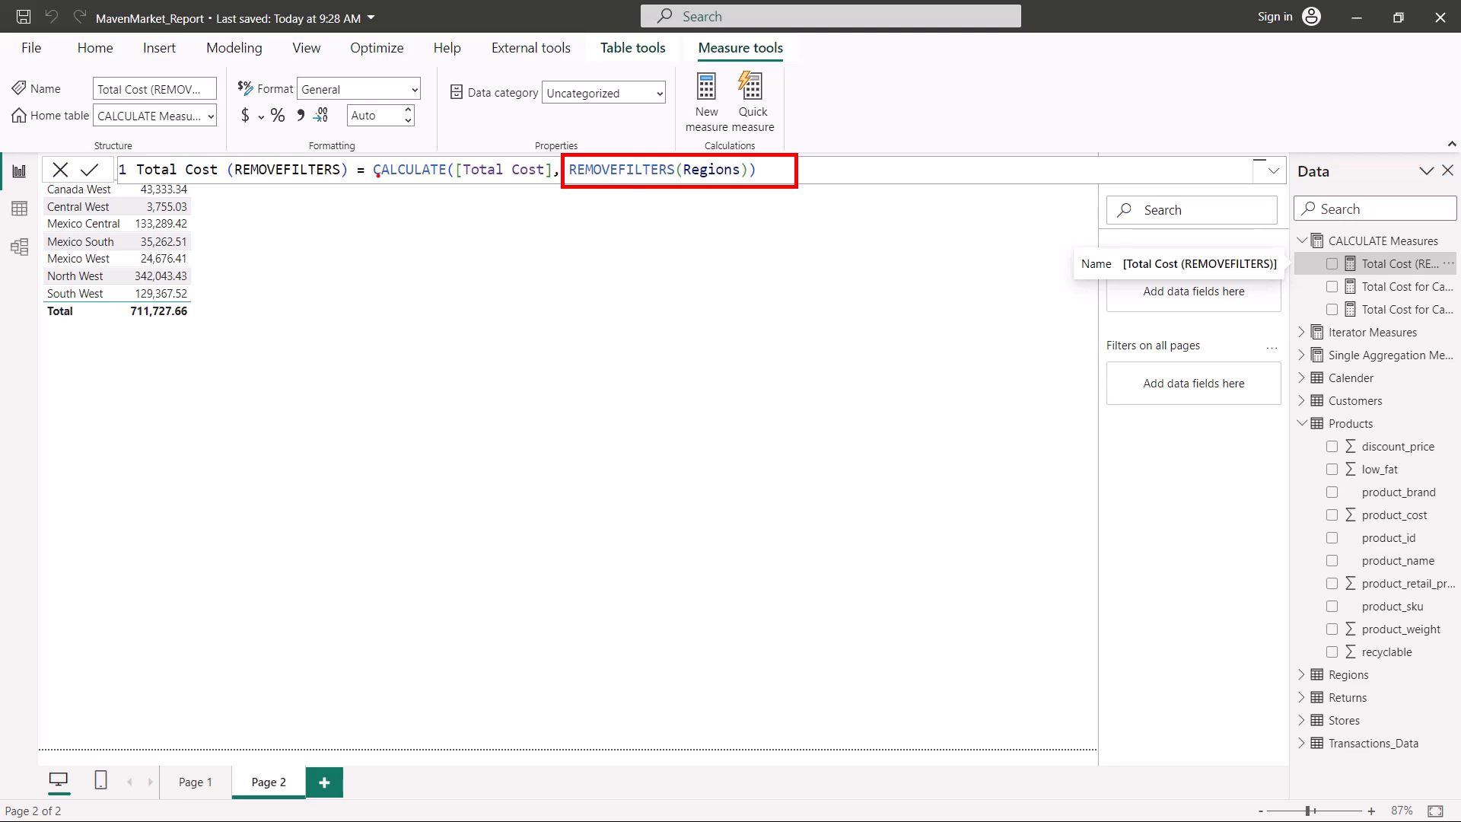
drag(377, 180, 407, 180)
drag(688, 180, 729, 180)
key(Escape)
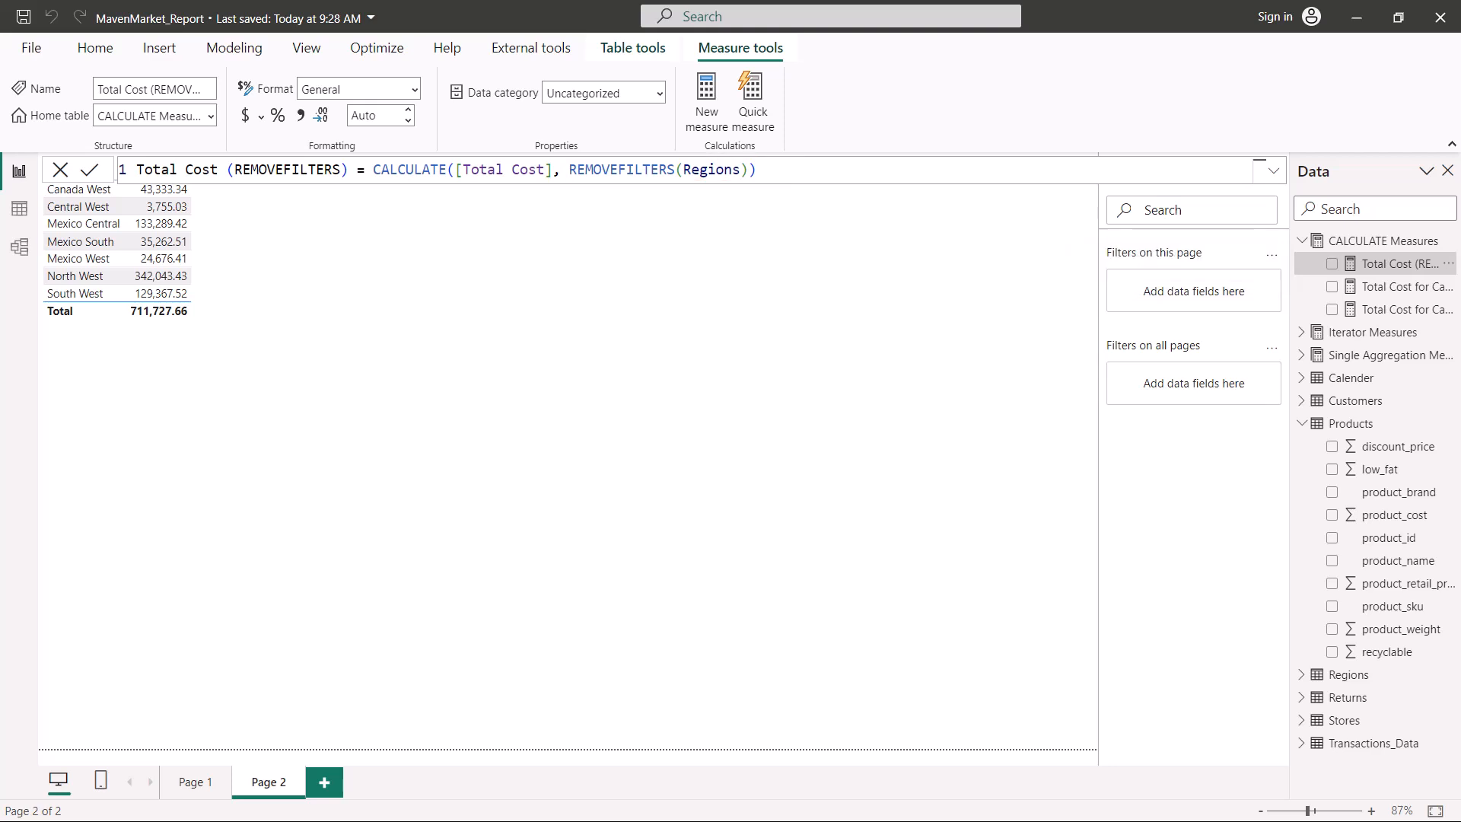
click(397, 244)
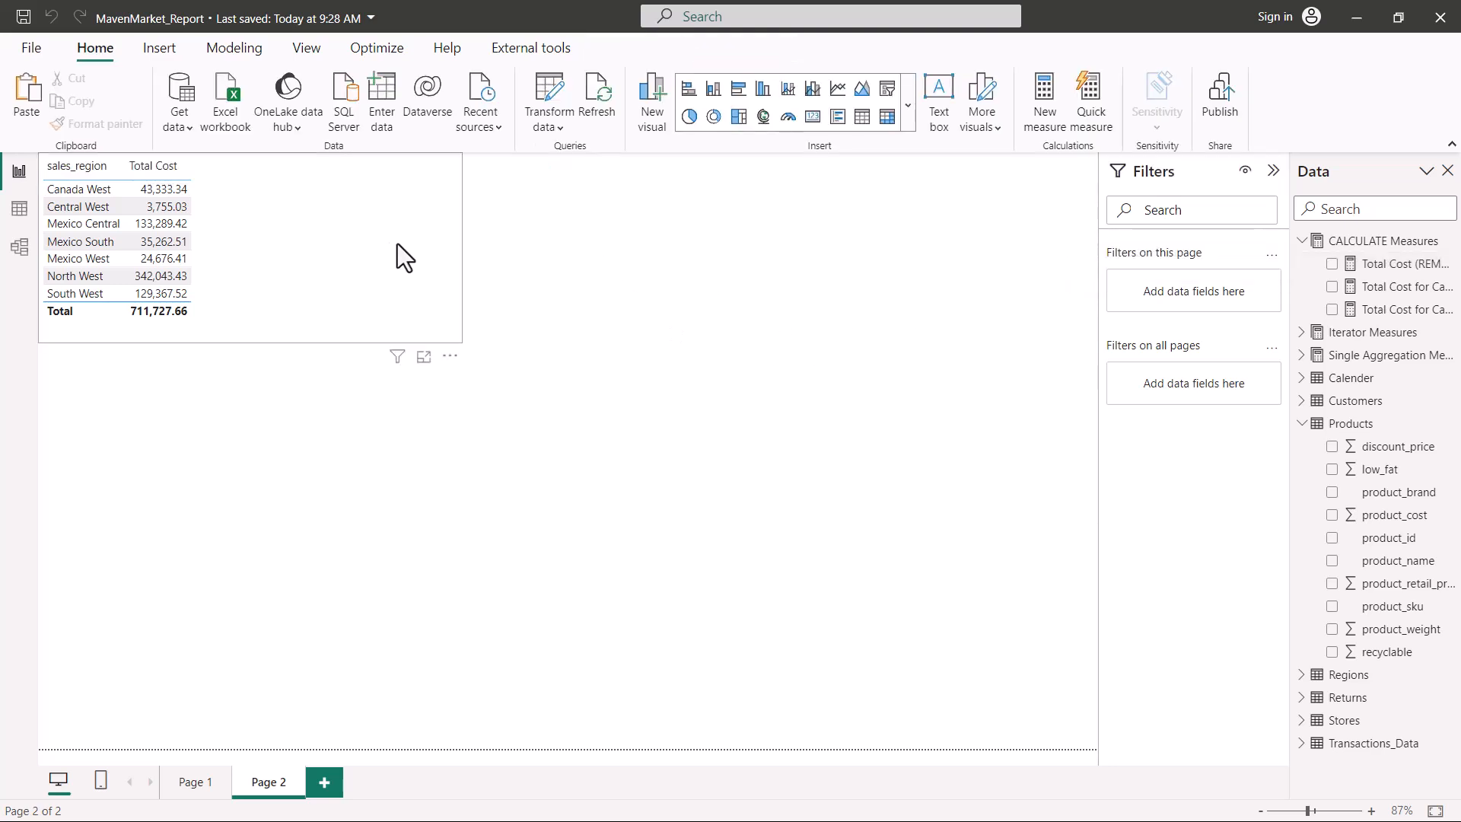
Step: Add the Total Cost (REMOVEFILTERS) measure to the sales_region table as a new column
click(178, 204)
drag(1405, 268, 321, 230)
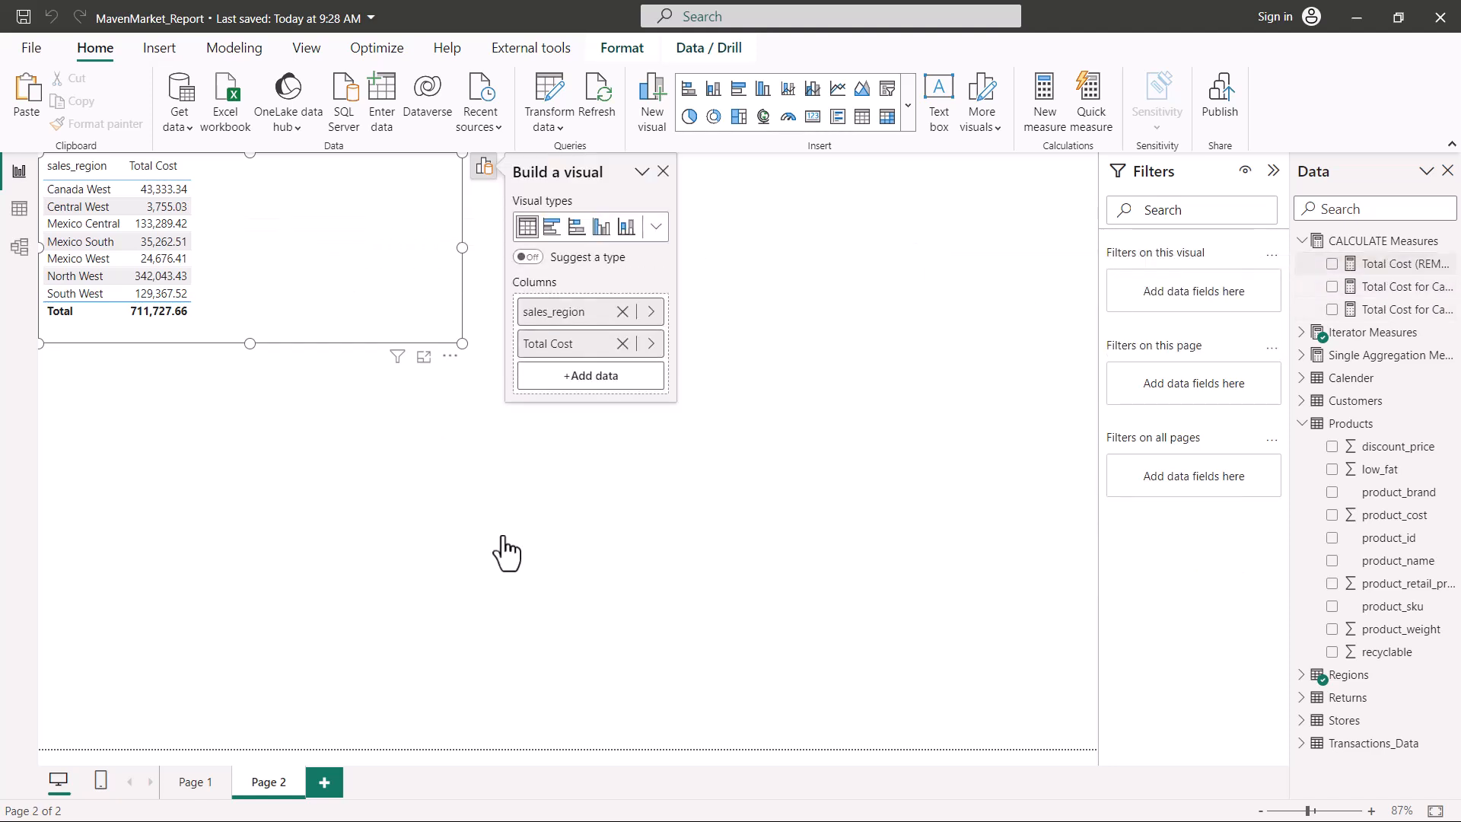
click(663, 172)
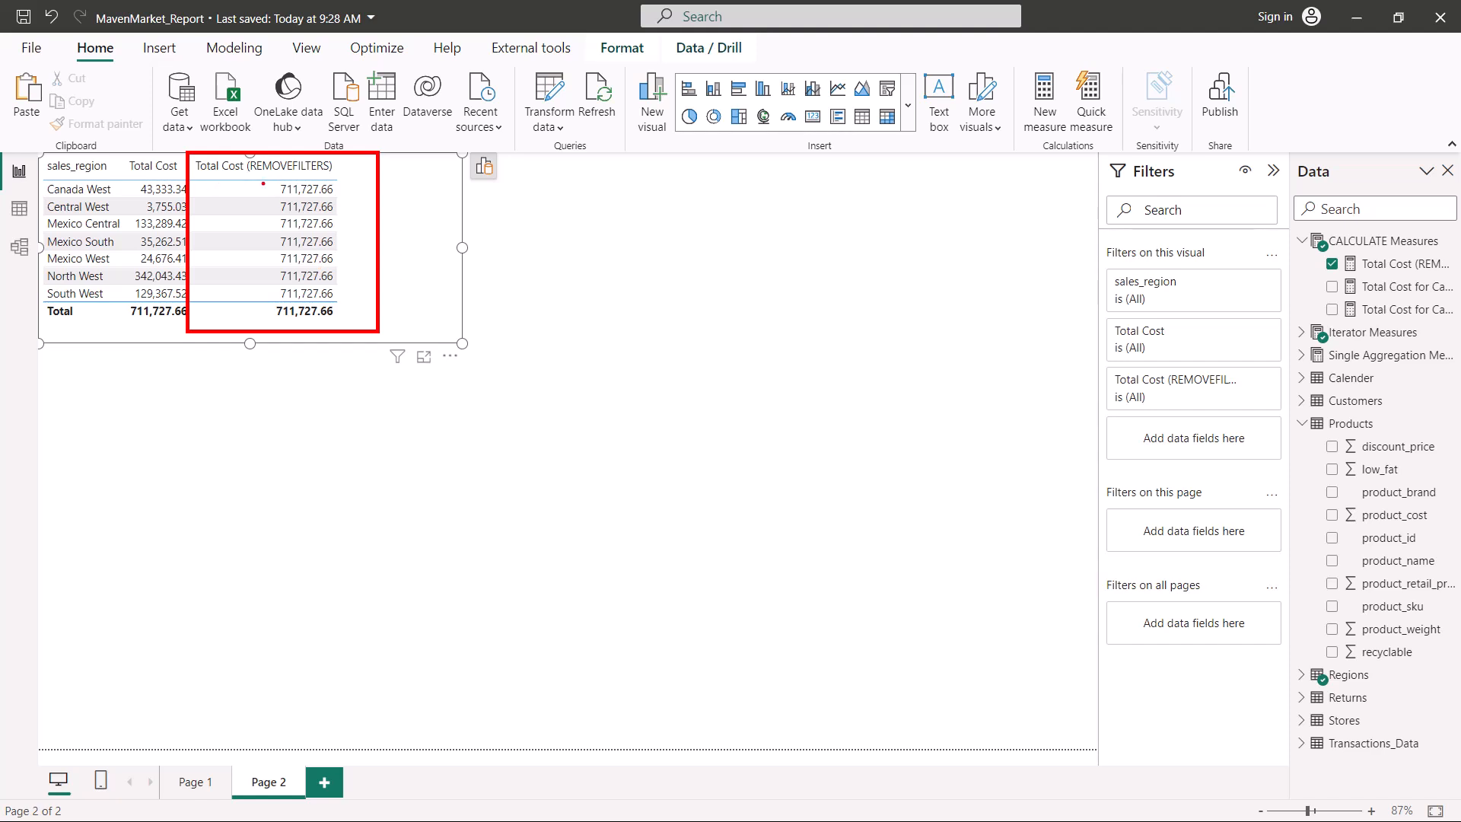
Step: Compare the Total Cost (REMOVEFILTERS) column with the Regions relationship in the model and the measure's formula
drag(344, 190, 350, 291)
click(19, 246)
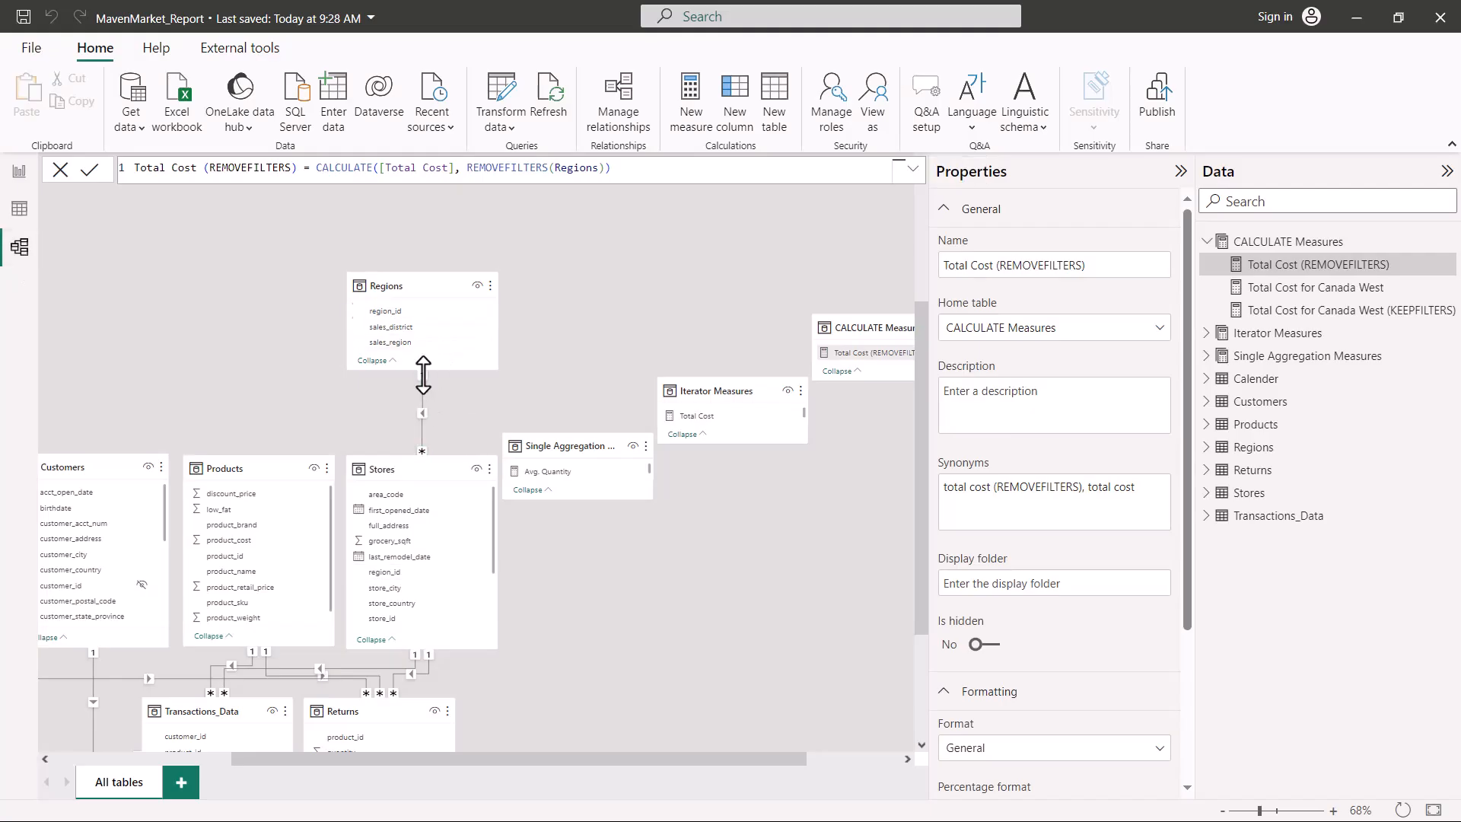
click(19, 174)
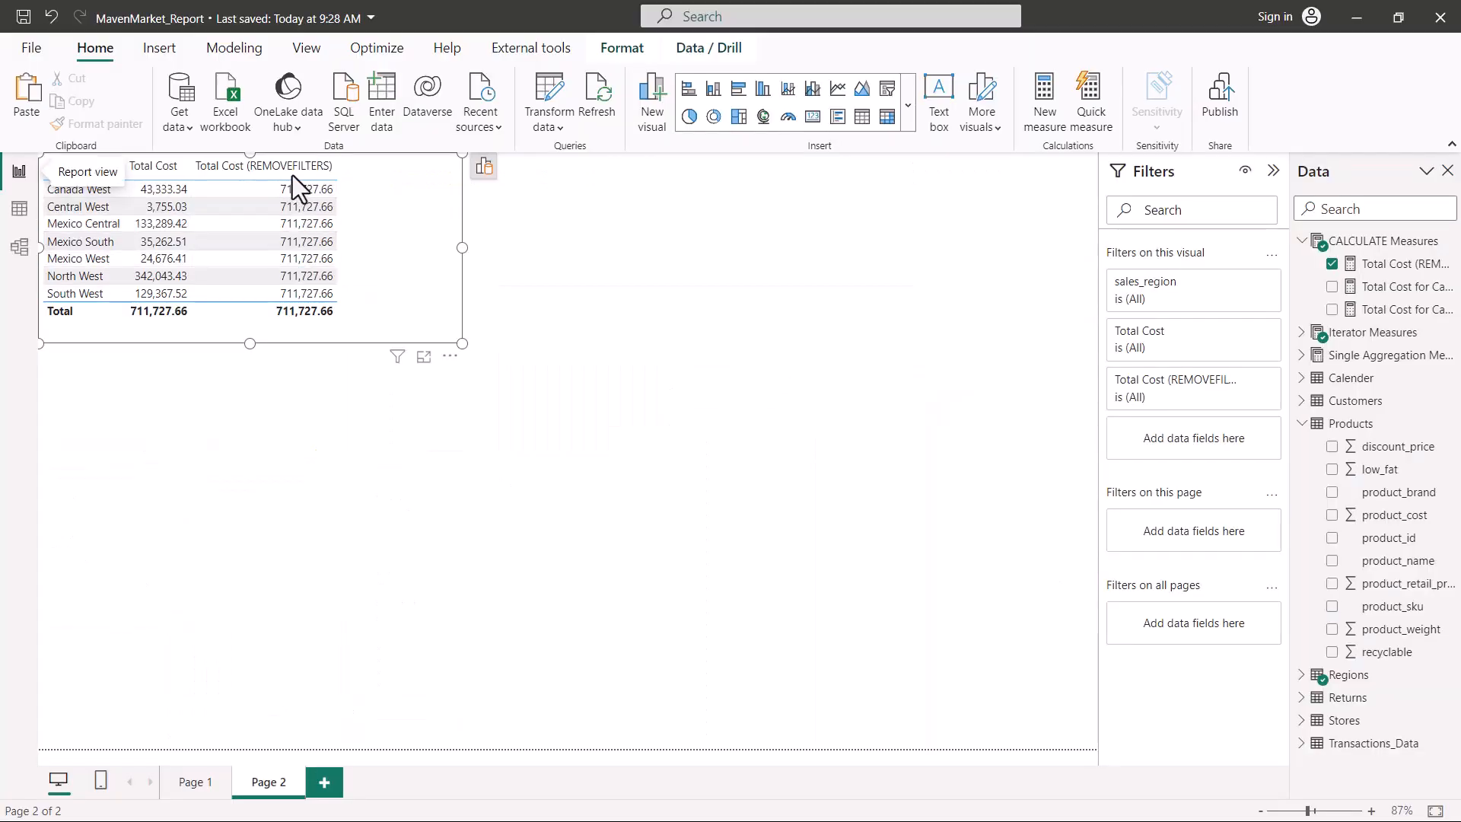
click(1399, 264)
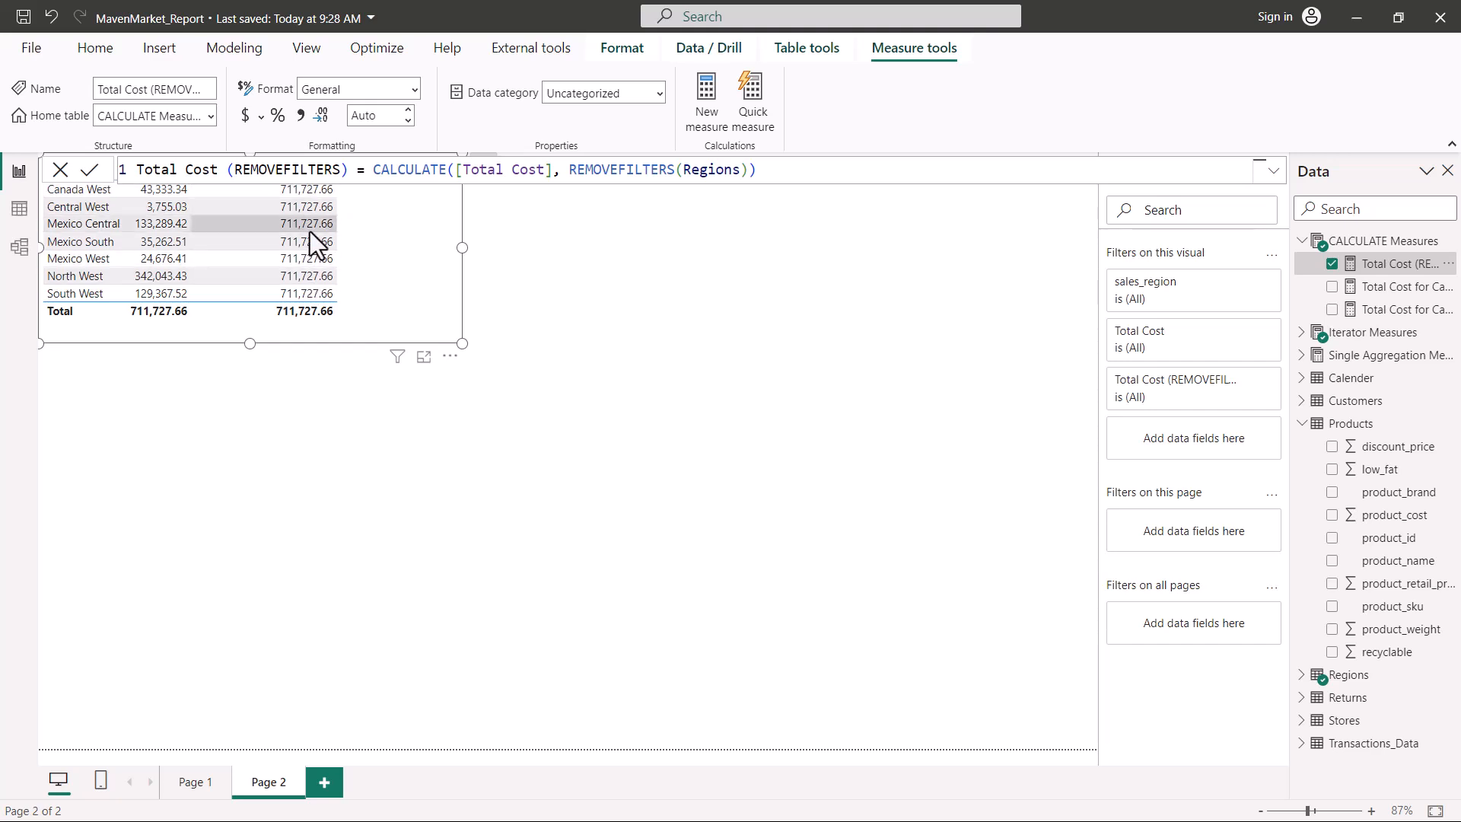
Step: Examine in the model view the Regions columns and the Regions-Stores relationship that REMOVEFILTERS(Regions) acts on
click(14, 254)
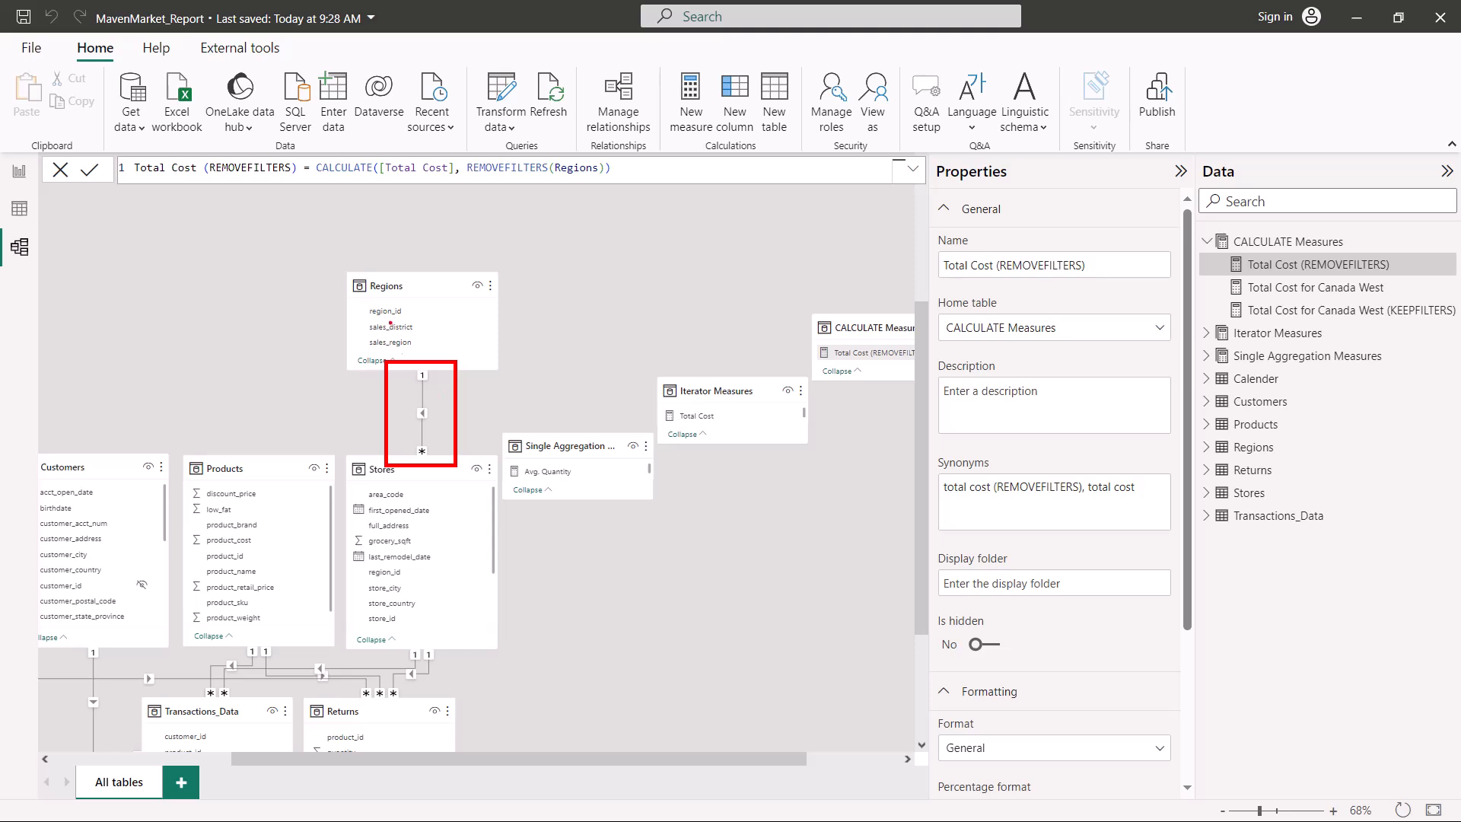
mouse_move(325, 232)
mouse_down()
mouse_move(363, 347)
mouse_move(524, 379)
mouse_up()
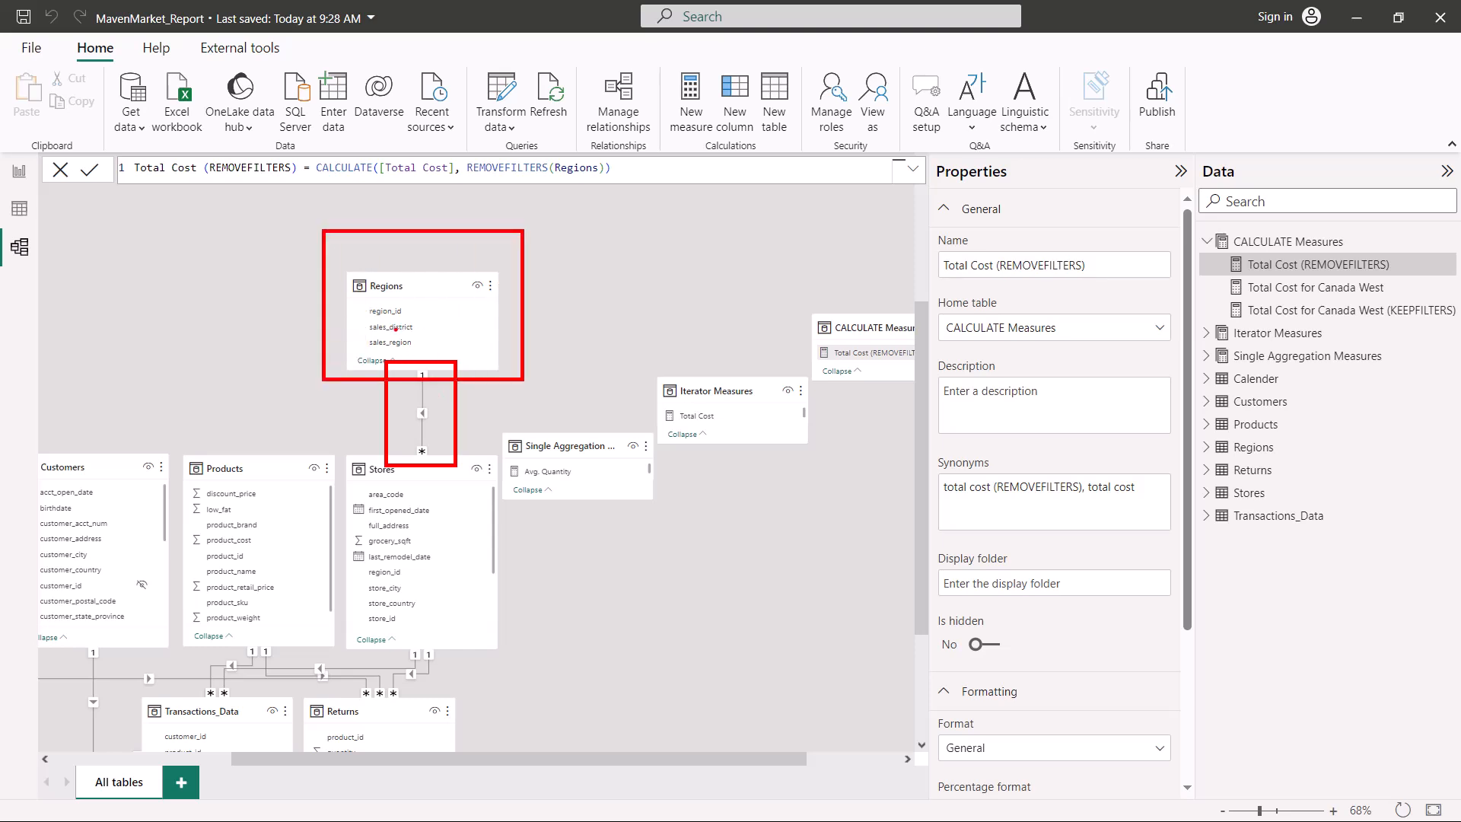
drag(552, 179, 598, 181)
key(Escape)
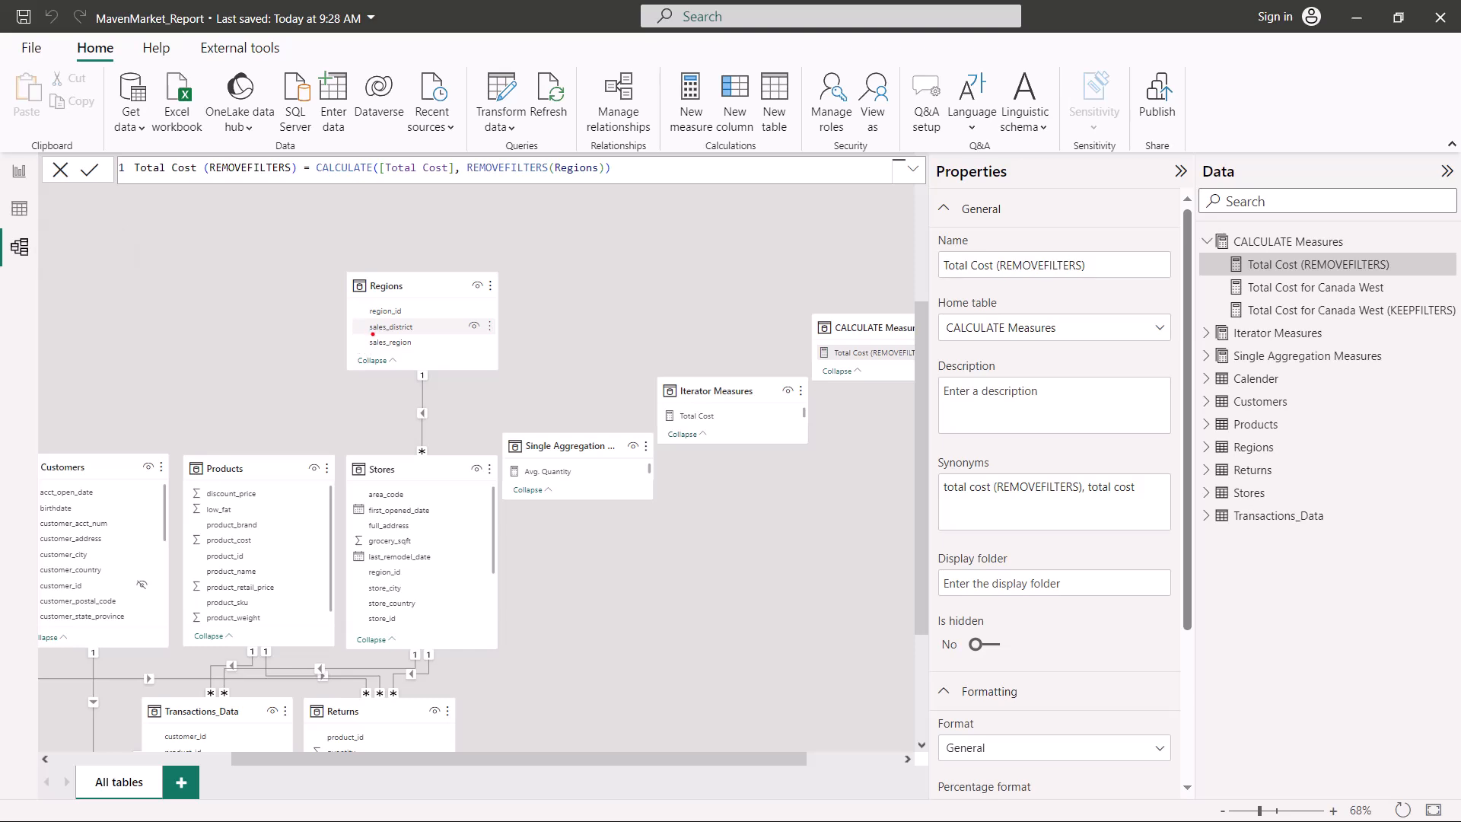
mouse_move(374, 334)
mouse_down()
mouse_move(411, 334)
mouse_move(415, 352)
mouse_move(396, 317)
mouse_up()
drag(556, 175, 582, 175)
drag(411, 310, 447, 309)
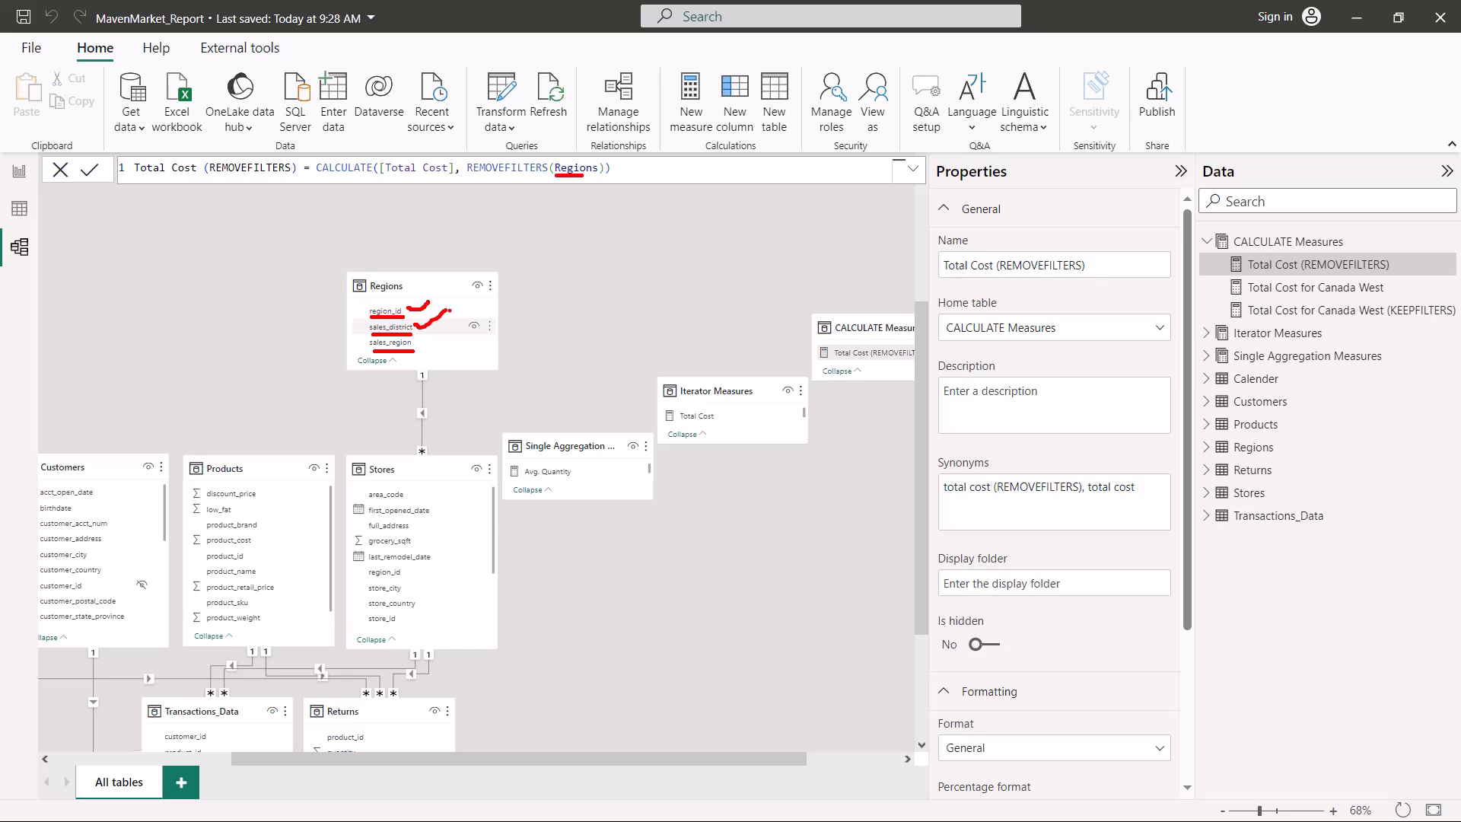
key(Escape)
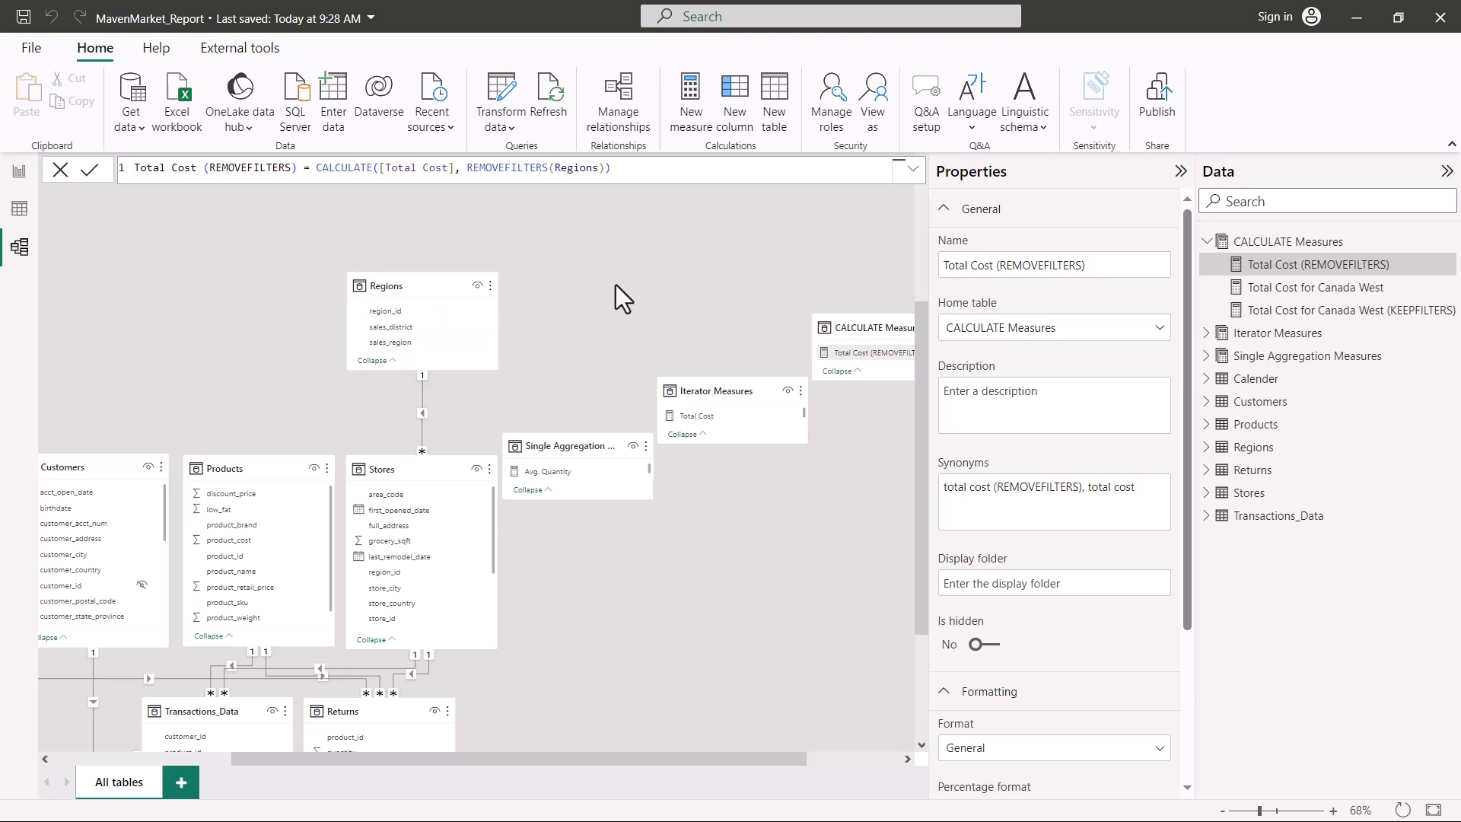
drag(474, 175, 611, 176)
drag(371, 353, 414, 352)
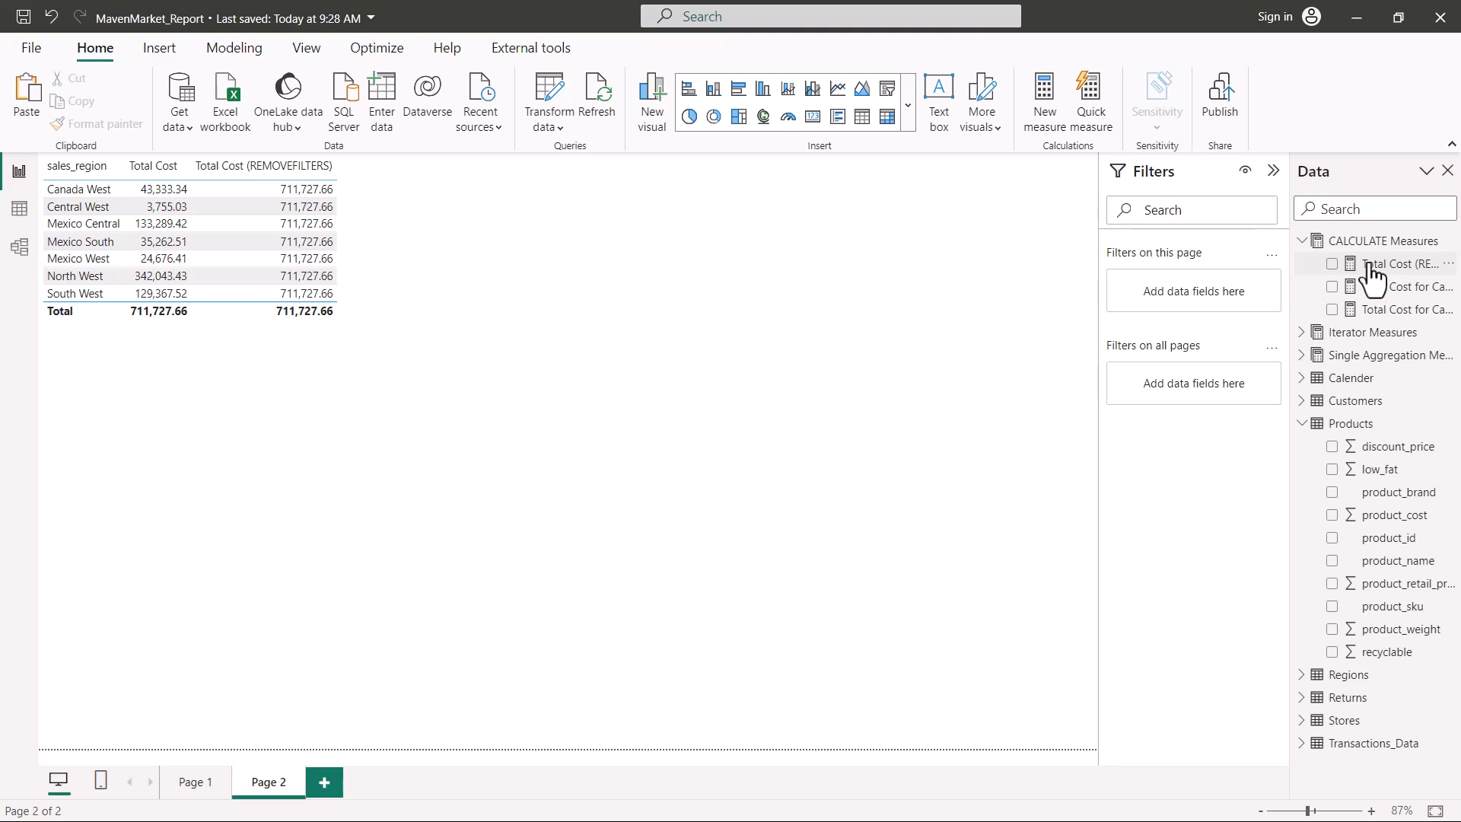
Step: Review the Total Cost (REMOVEFILTERS) formula with Regions[sales_region] as its argument, and check the measure's column in the table
click(1368, 267)
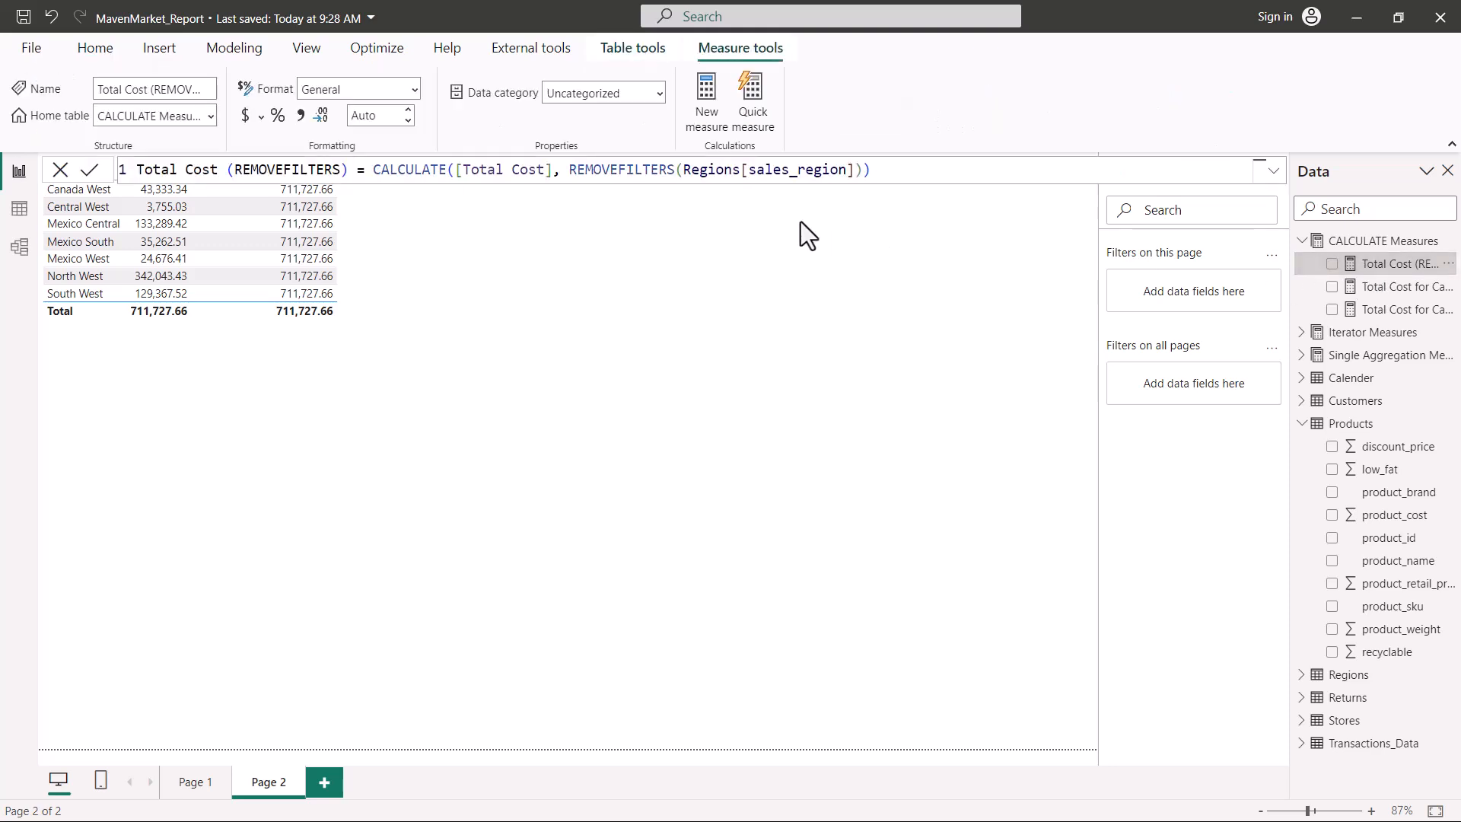
drag(697, 181, 849, 180)
key(Escape)
click(301, 192)
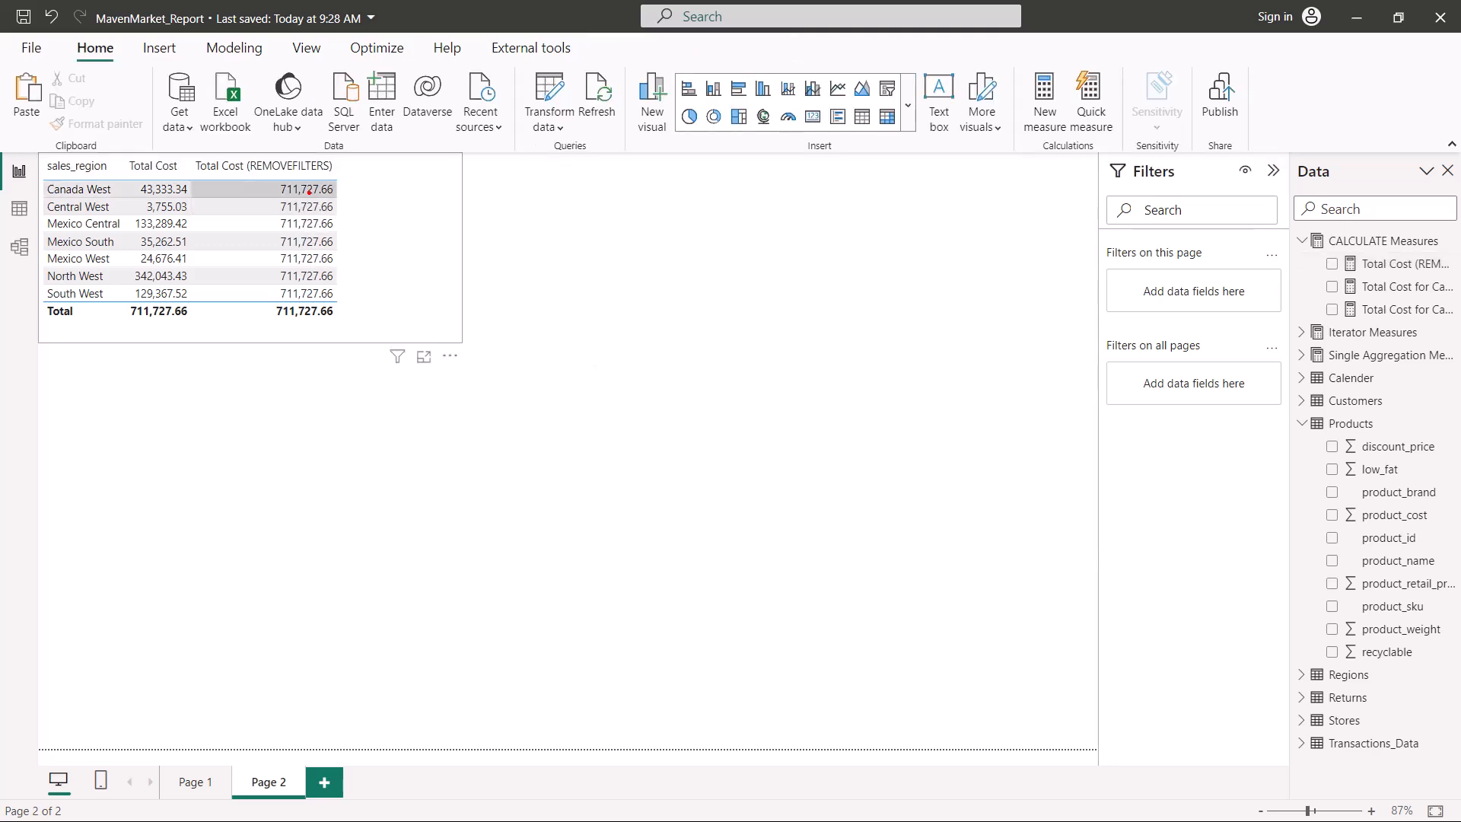
drag(346, 181, 349, 294)
key(Escape)
click(1376, 270)
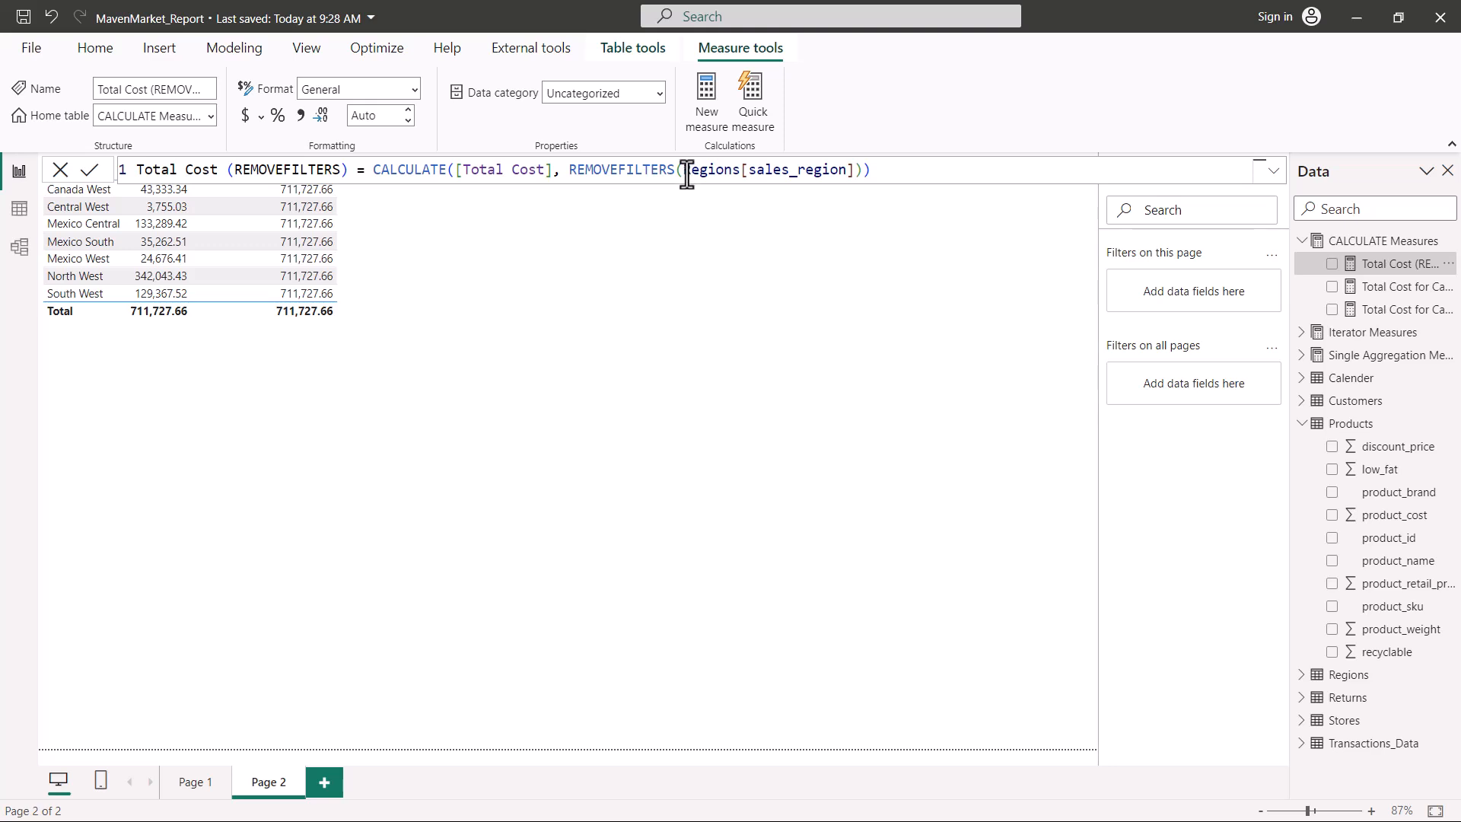
Step: Review the Regions[sales_region] argument in the Total Cost (REMOVEFILTERS) formula and check the sales_region table it affects
drag(683, 169, 843, 169)
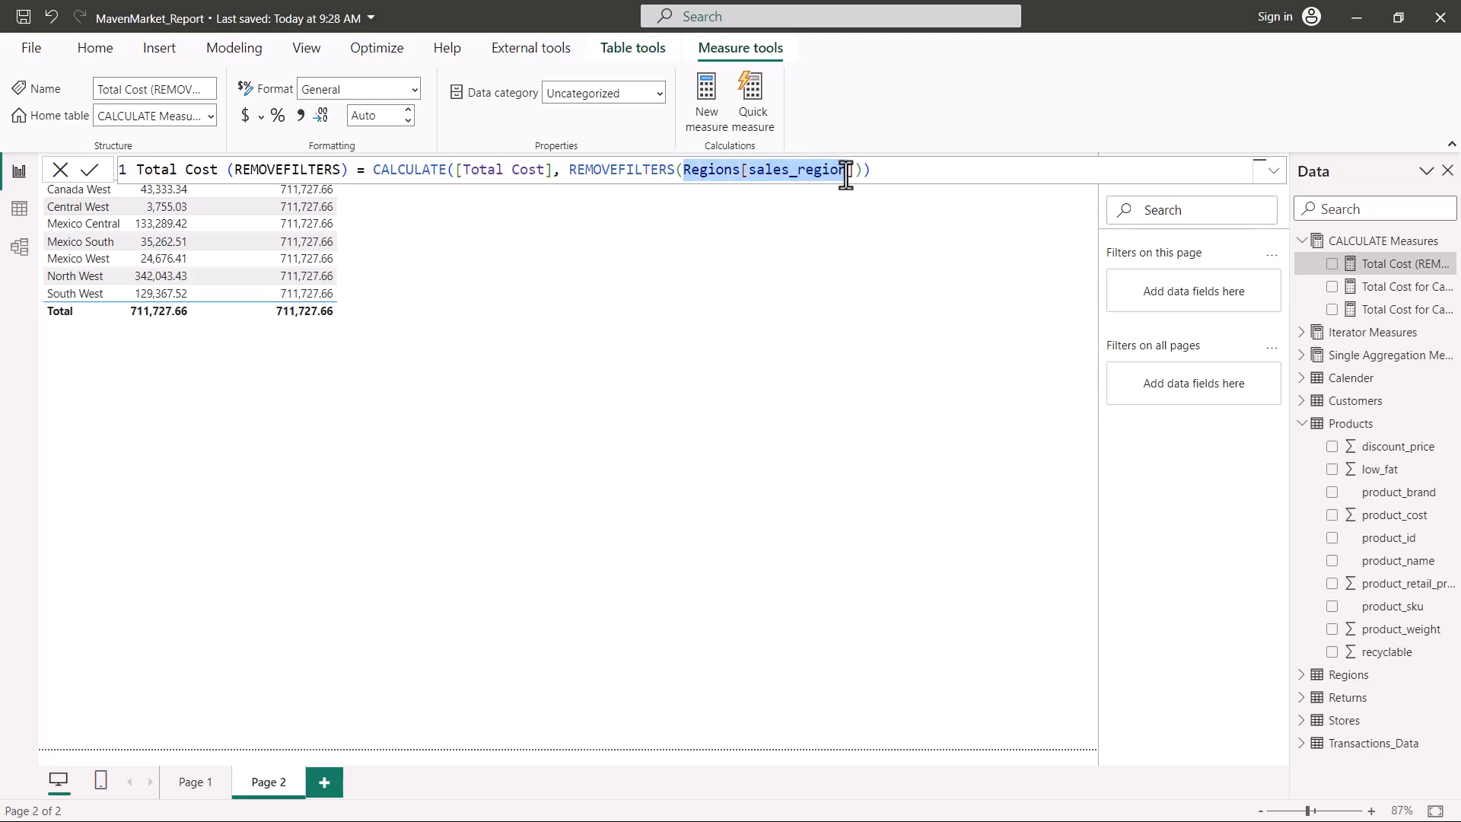
click(798, 172)
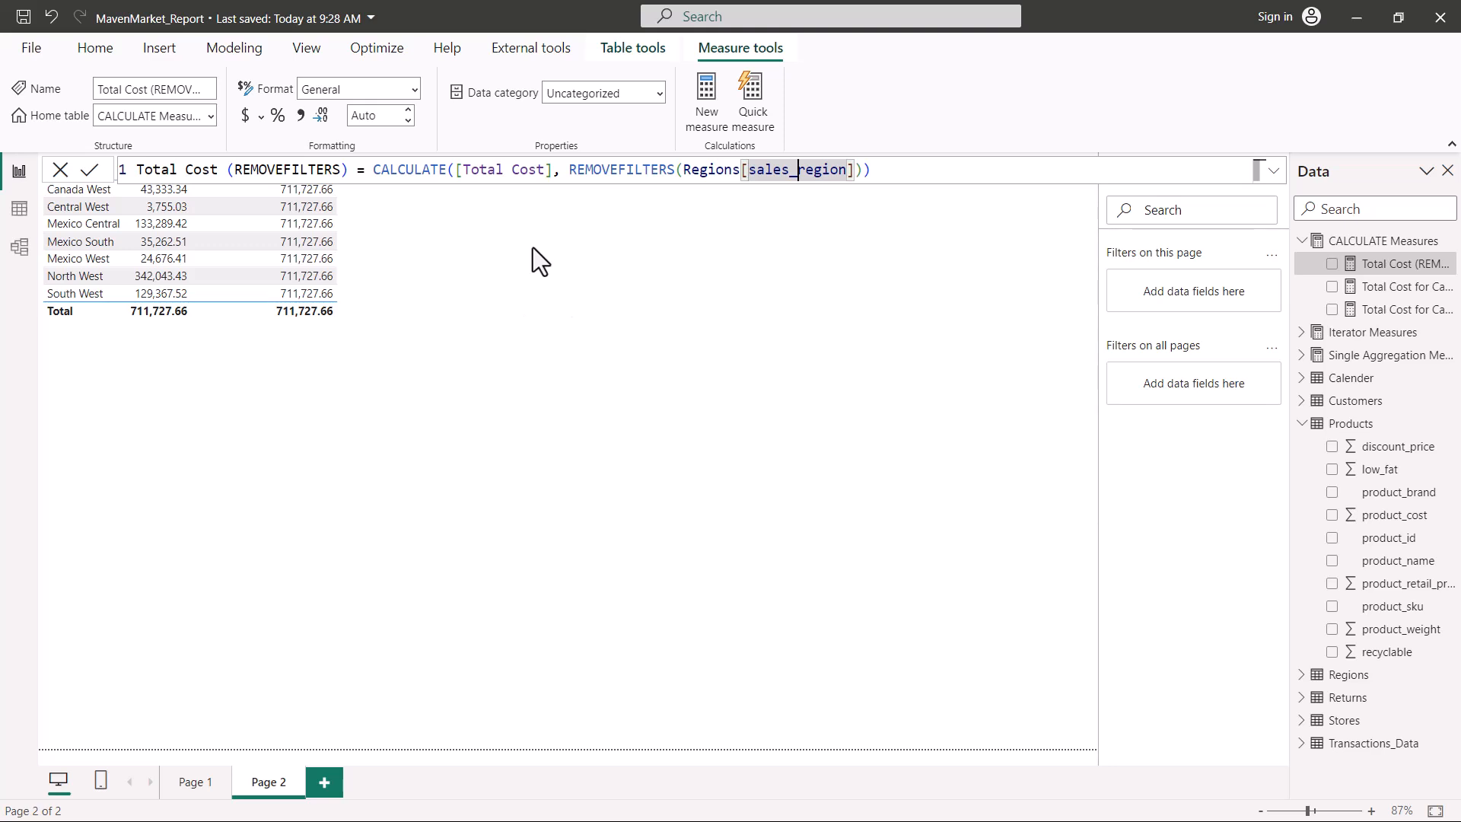
click(663, 245)
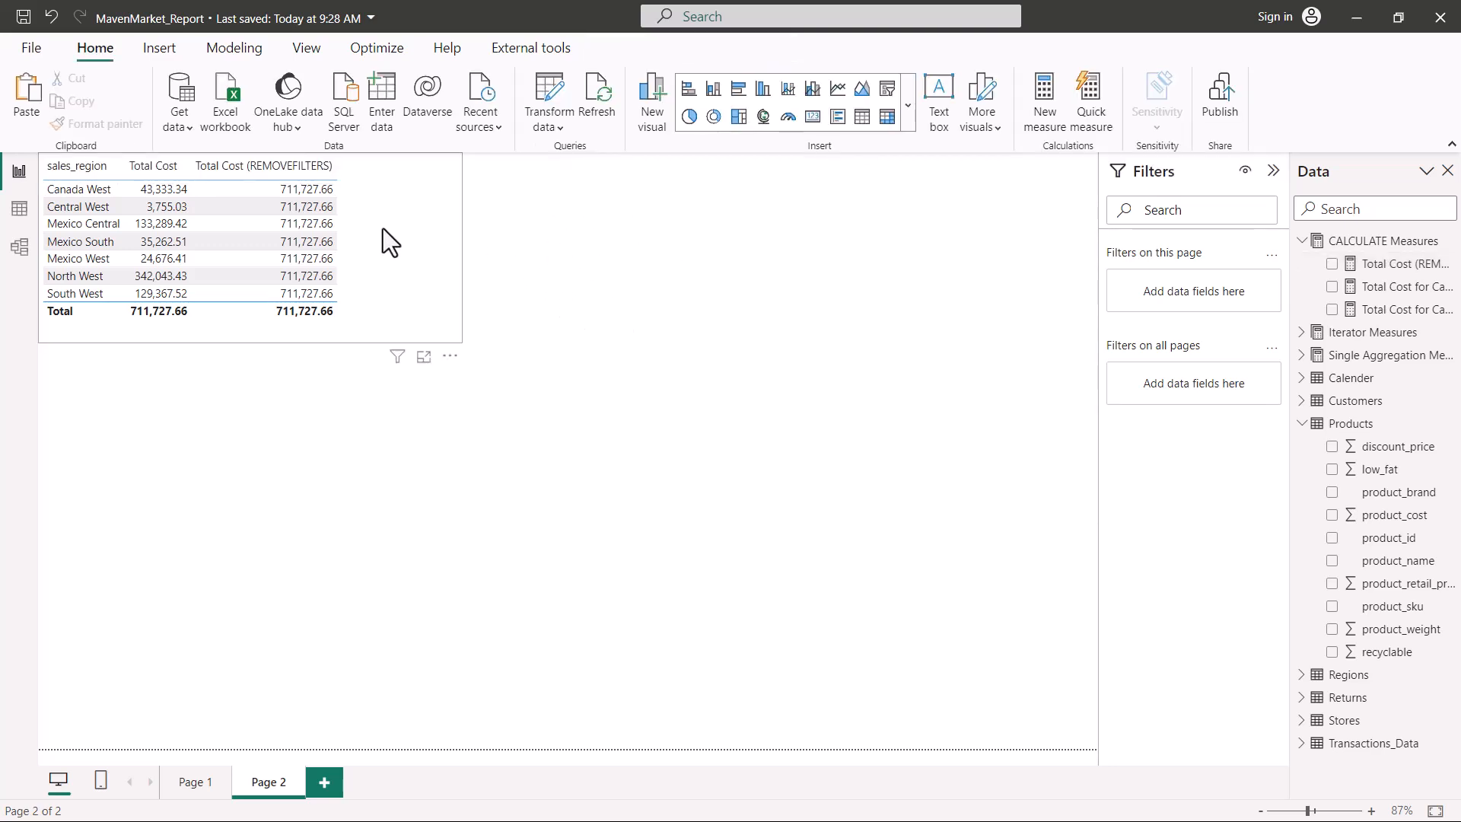
click(376, 251)
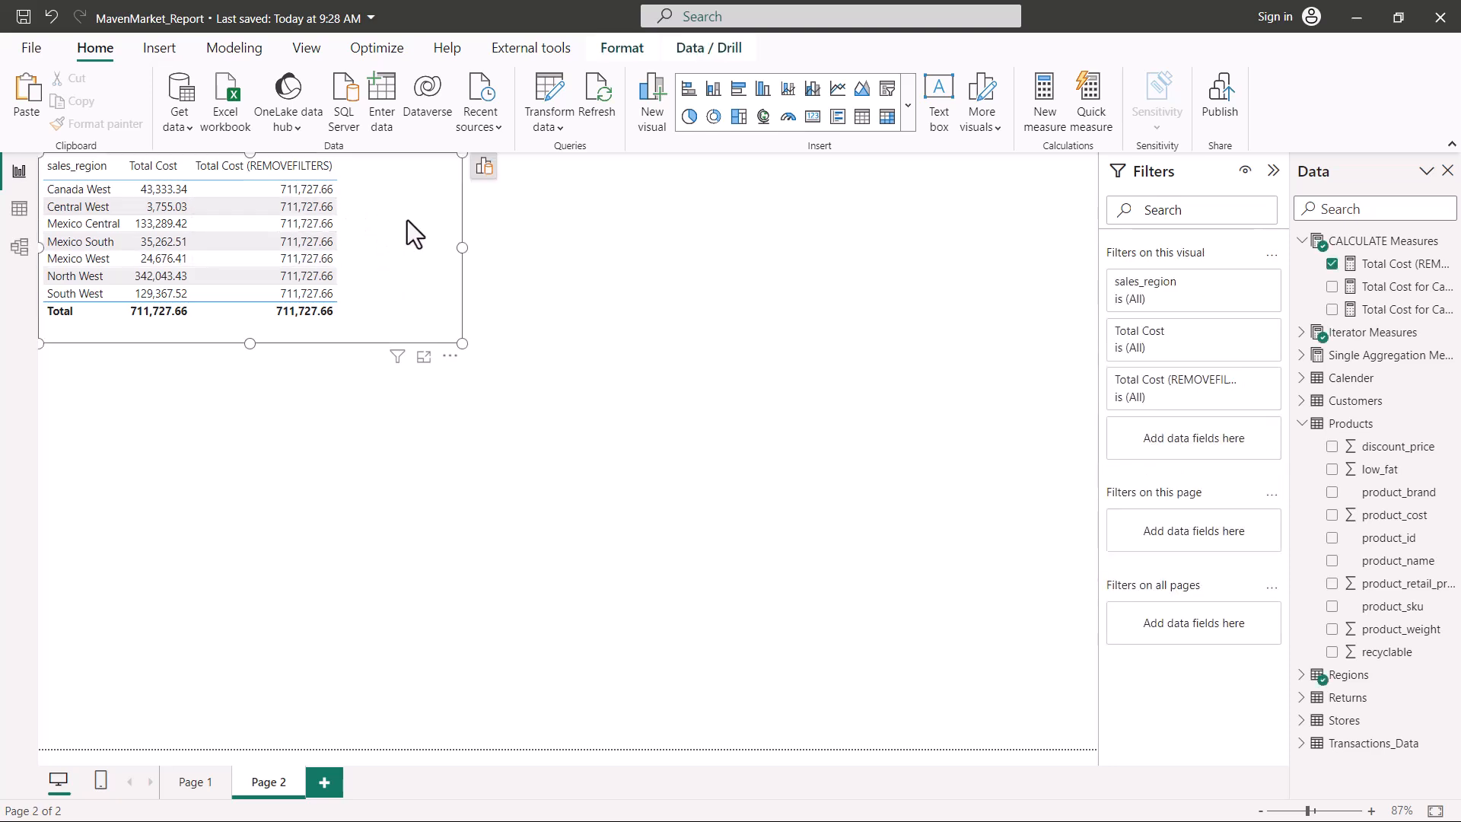
click(457, 600)
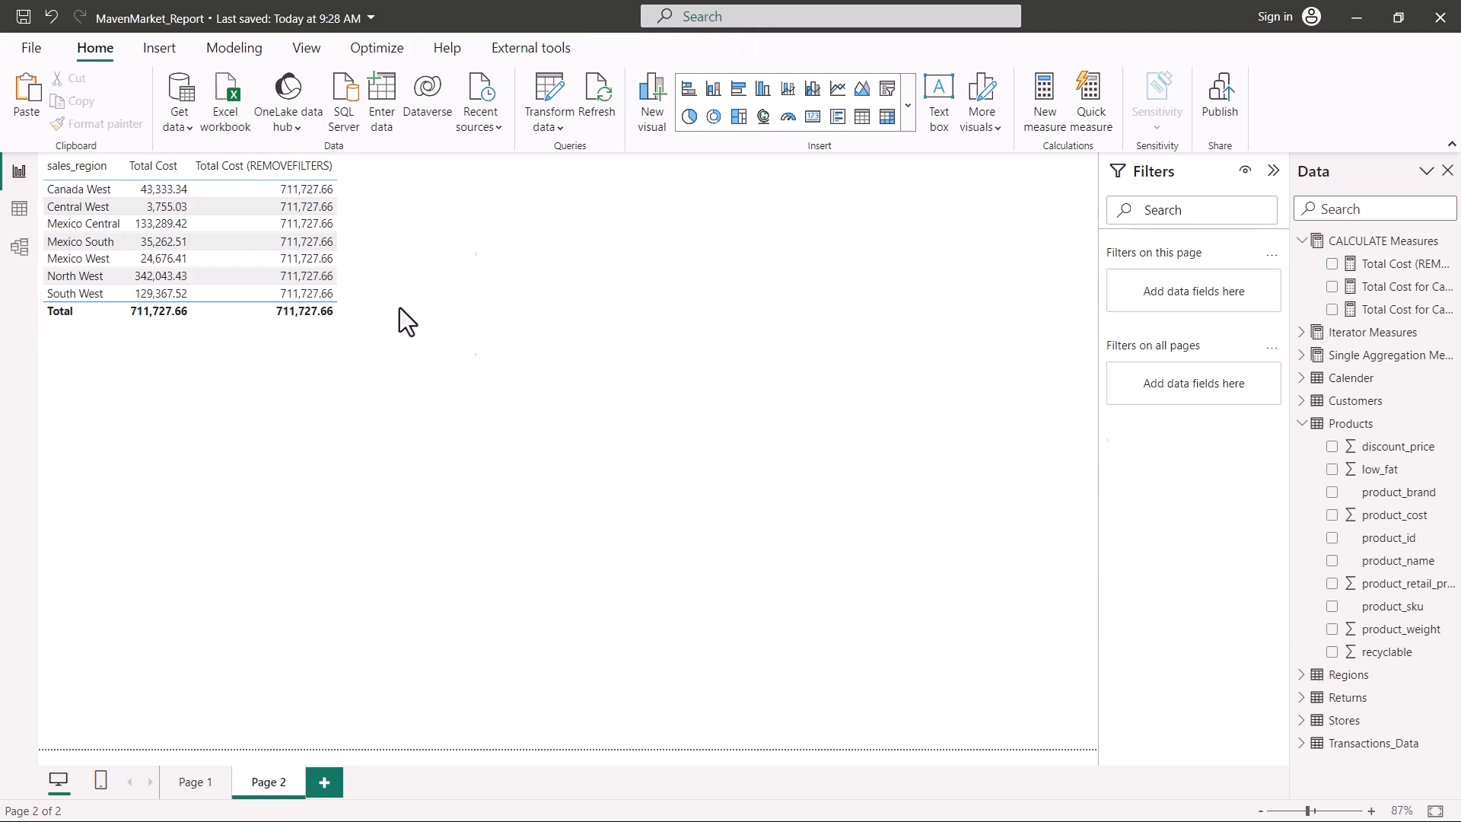
Step: Duplicate the sales_region table visual and place the copy directly below the original
click(382, 261)
key(ctrl+c)
key(ctrl+v)
drag(440, 546, 426, 607)
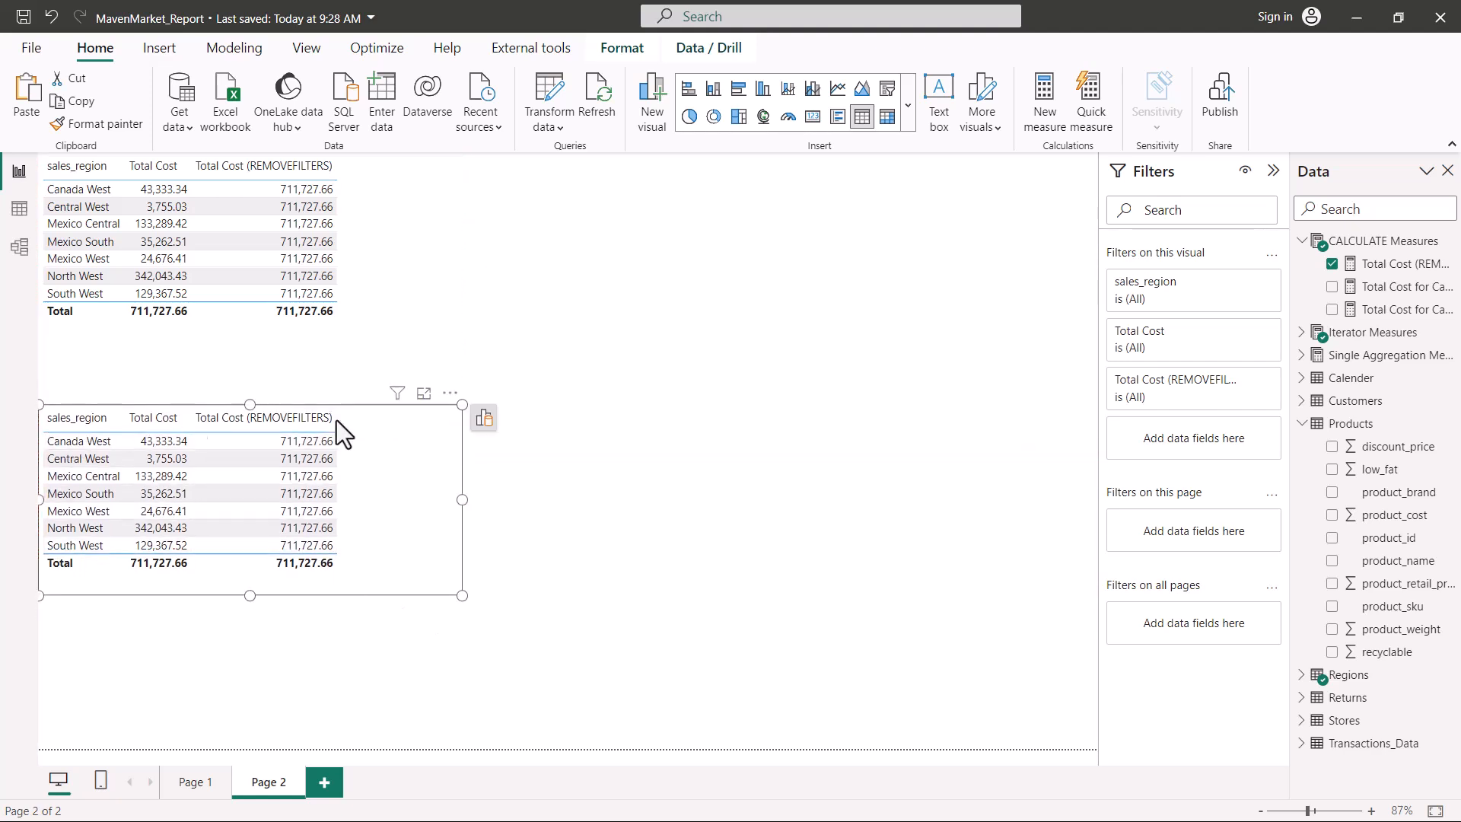
Step: Replace the sales_region column of the duplicated table with the sales_district field from Regions
click(484, 417)
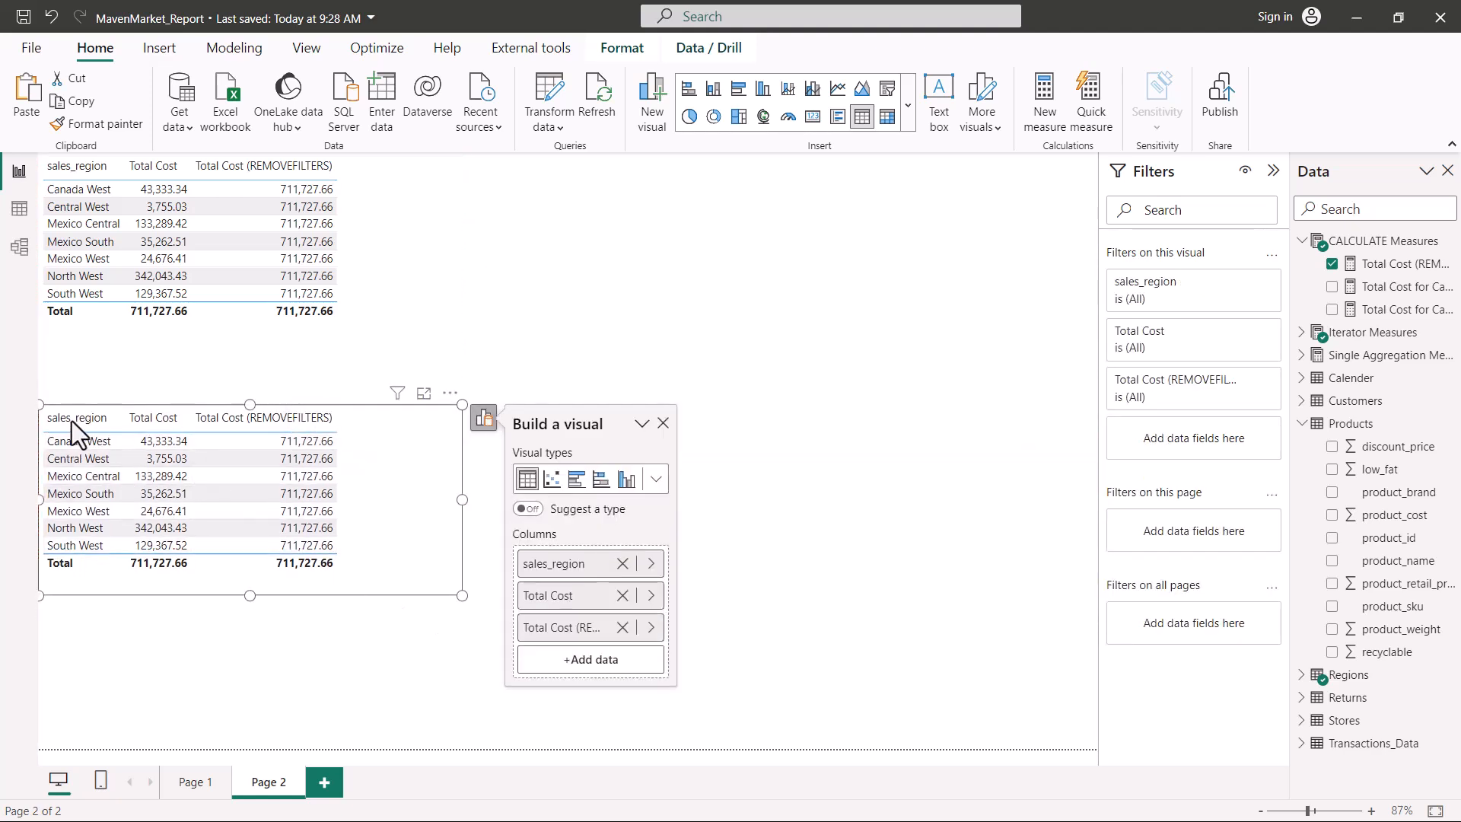
click(599, 572)
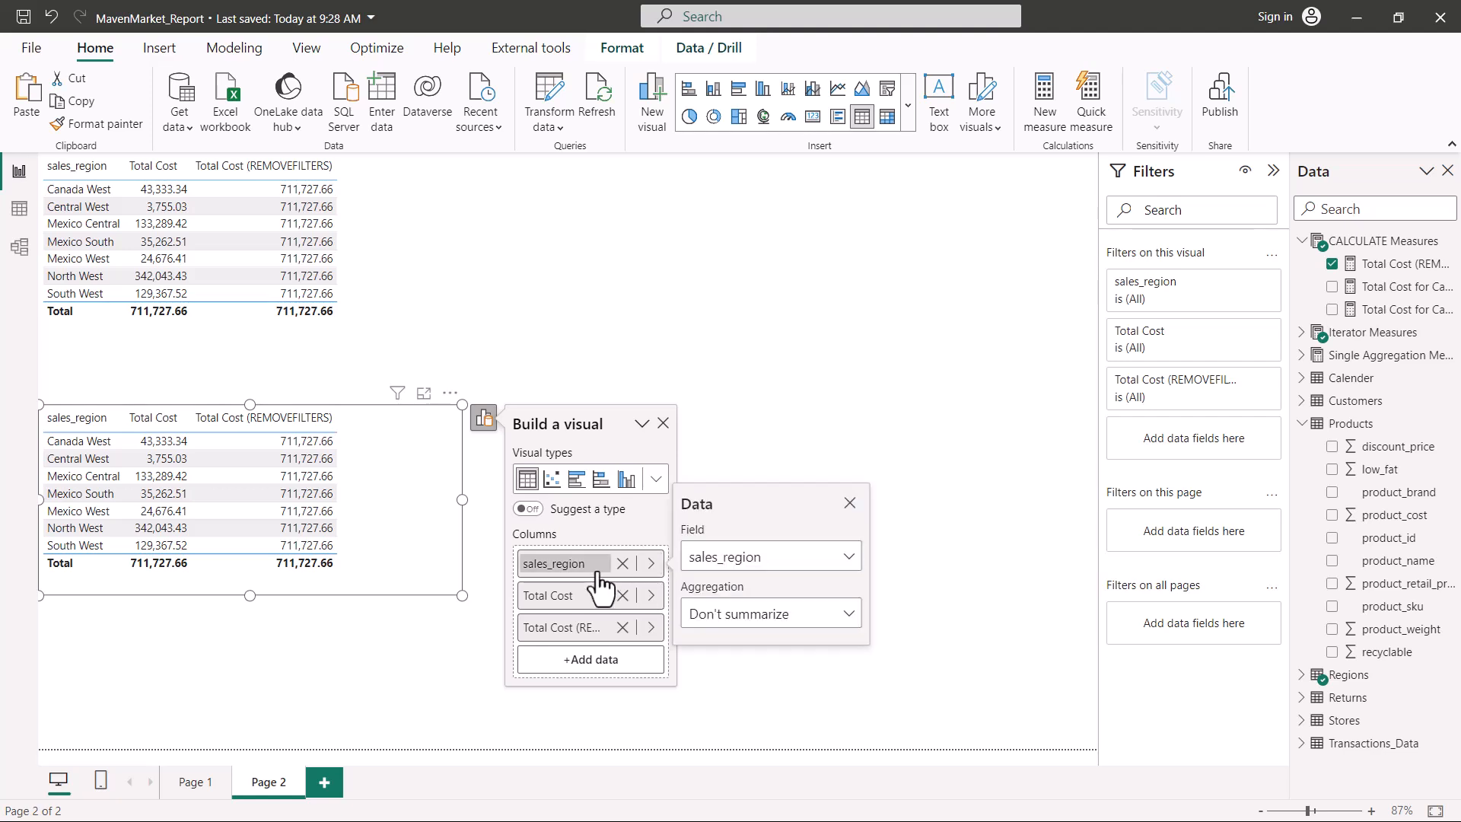
click(846, 561)
click(750, 403)
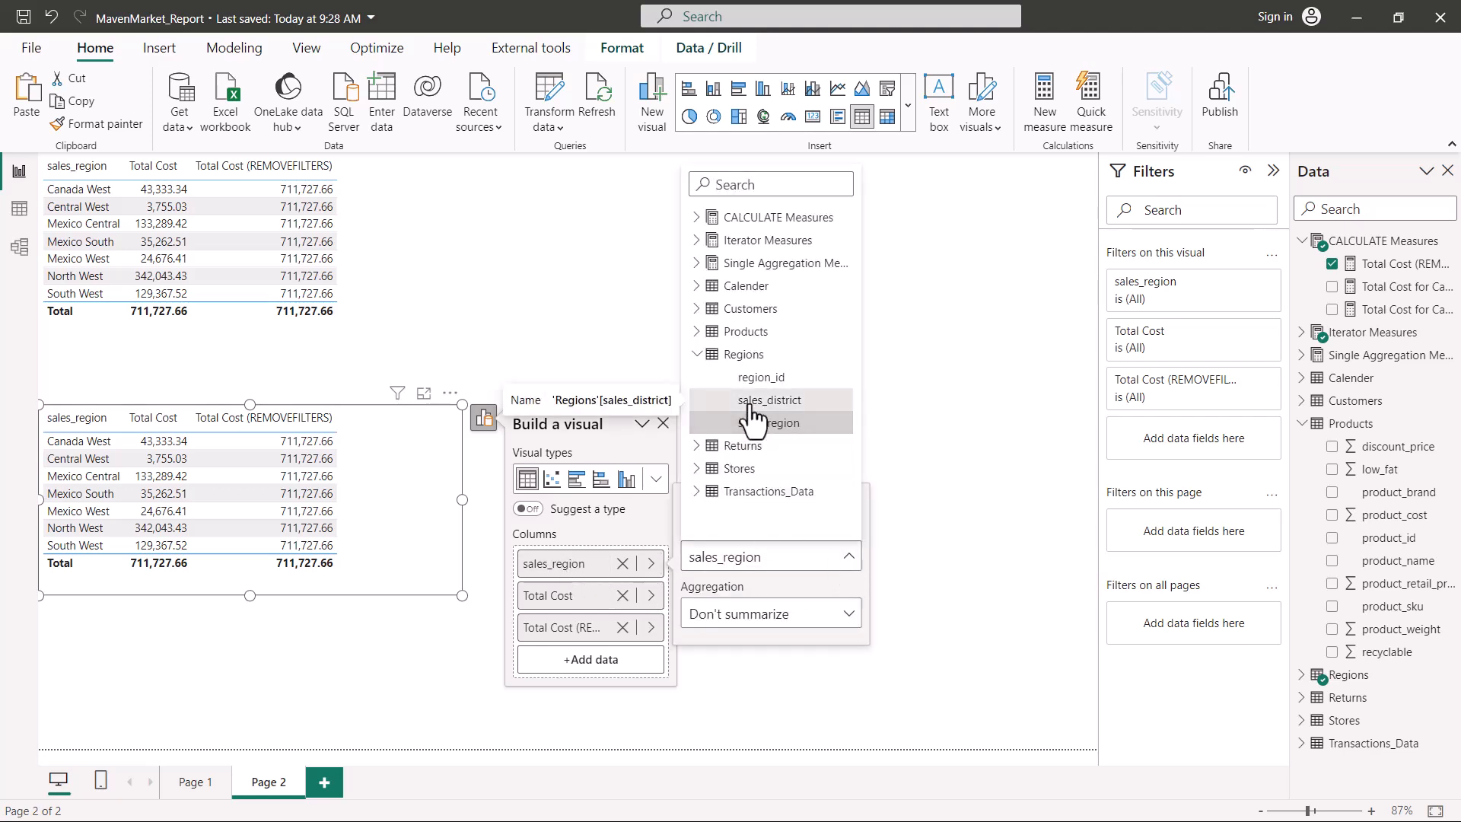
click(663, 424)
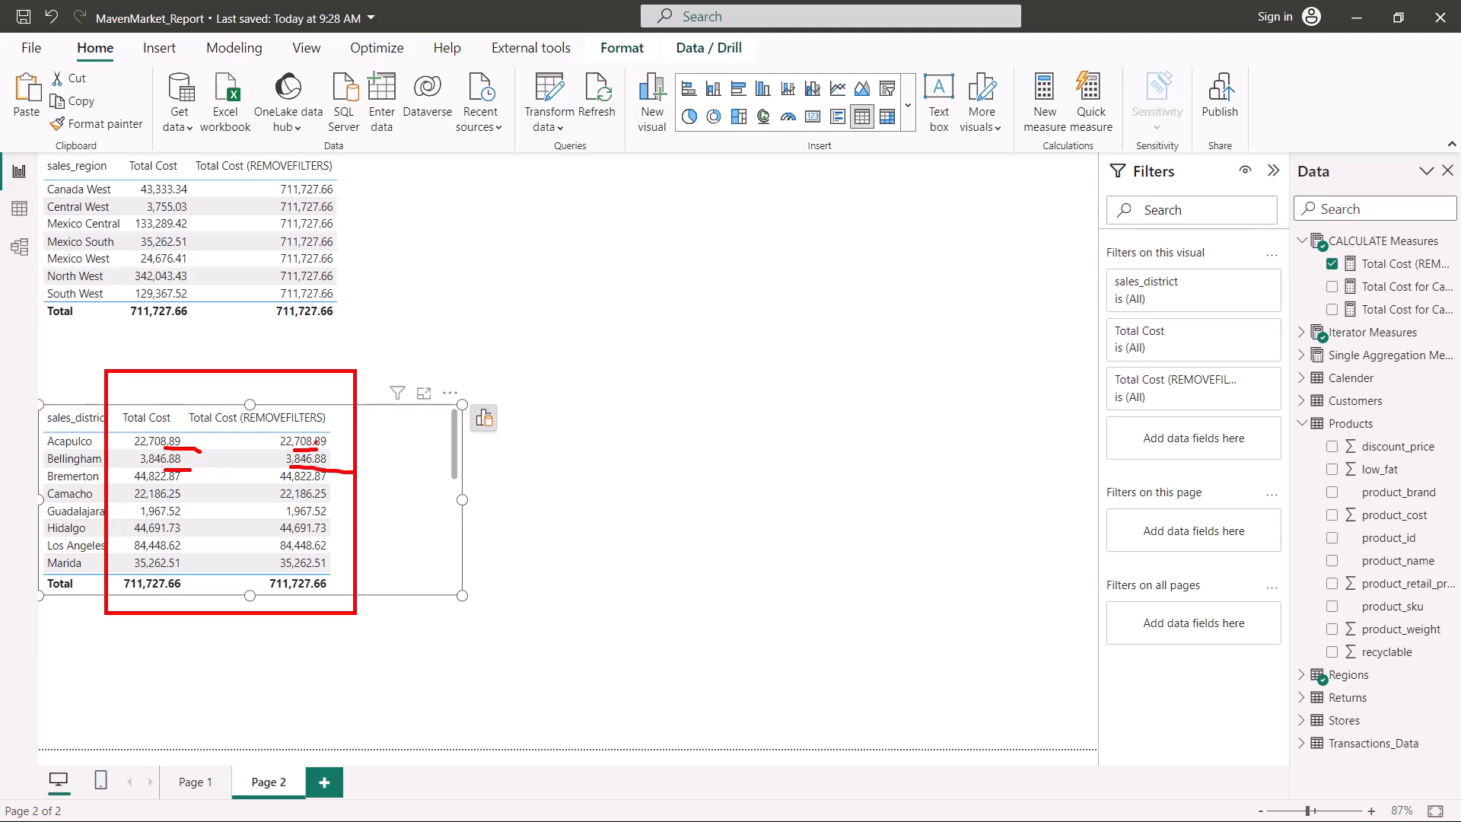
Step: Compare Total Cost with Total Cost (REMOVEFILTERS) for each district in the sales_district table
drag(283, 429, 317, 426)
key(Escape)
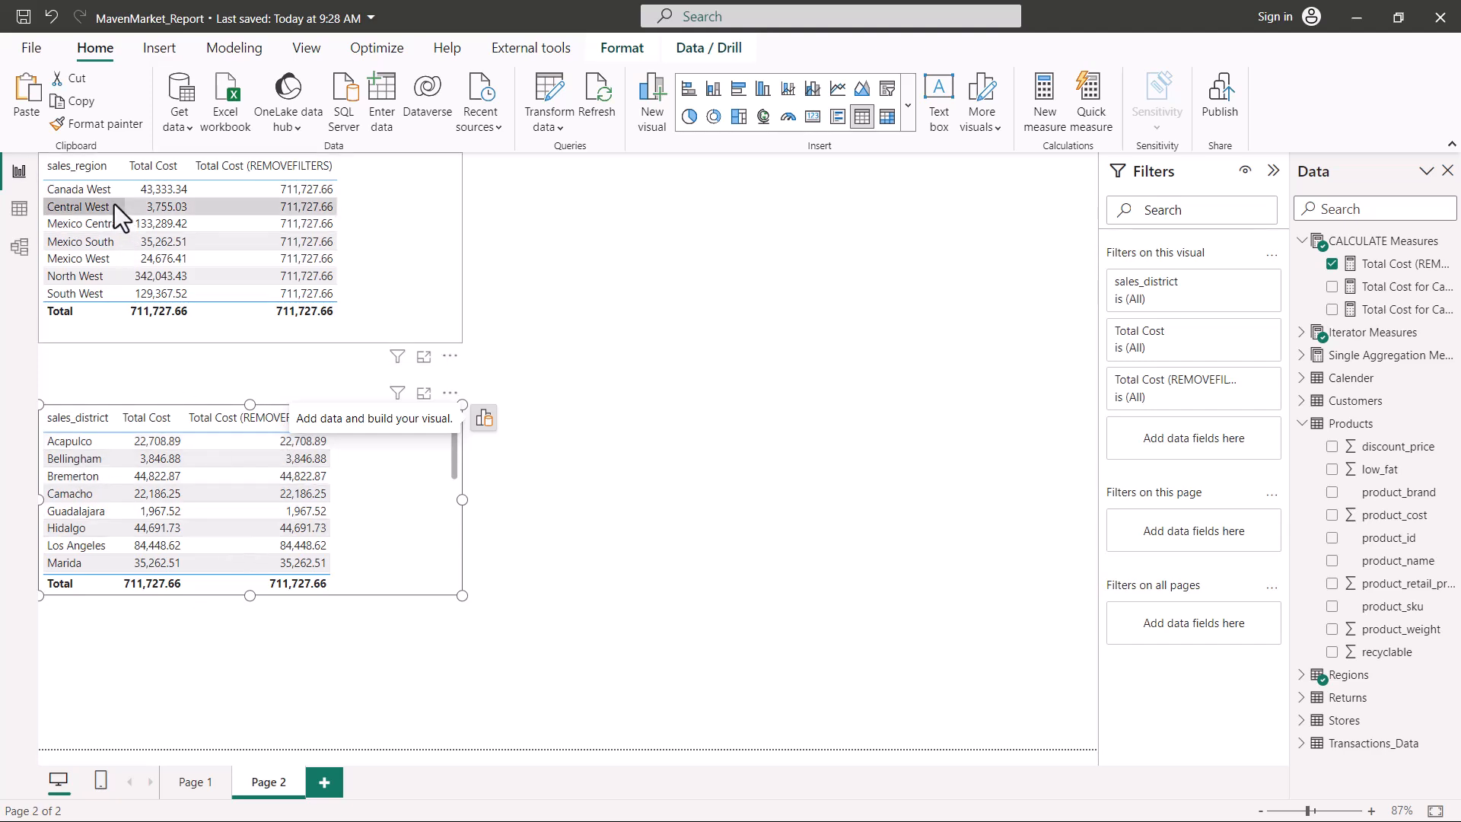
Step: Sort the original table ascending by sales_region and widen the visual to make room for more columns
click(90, 170)
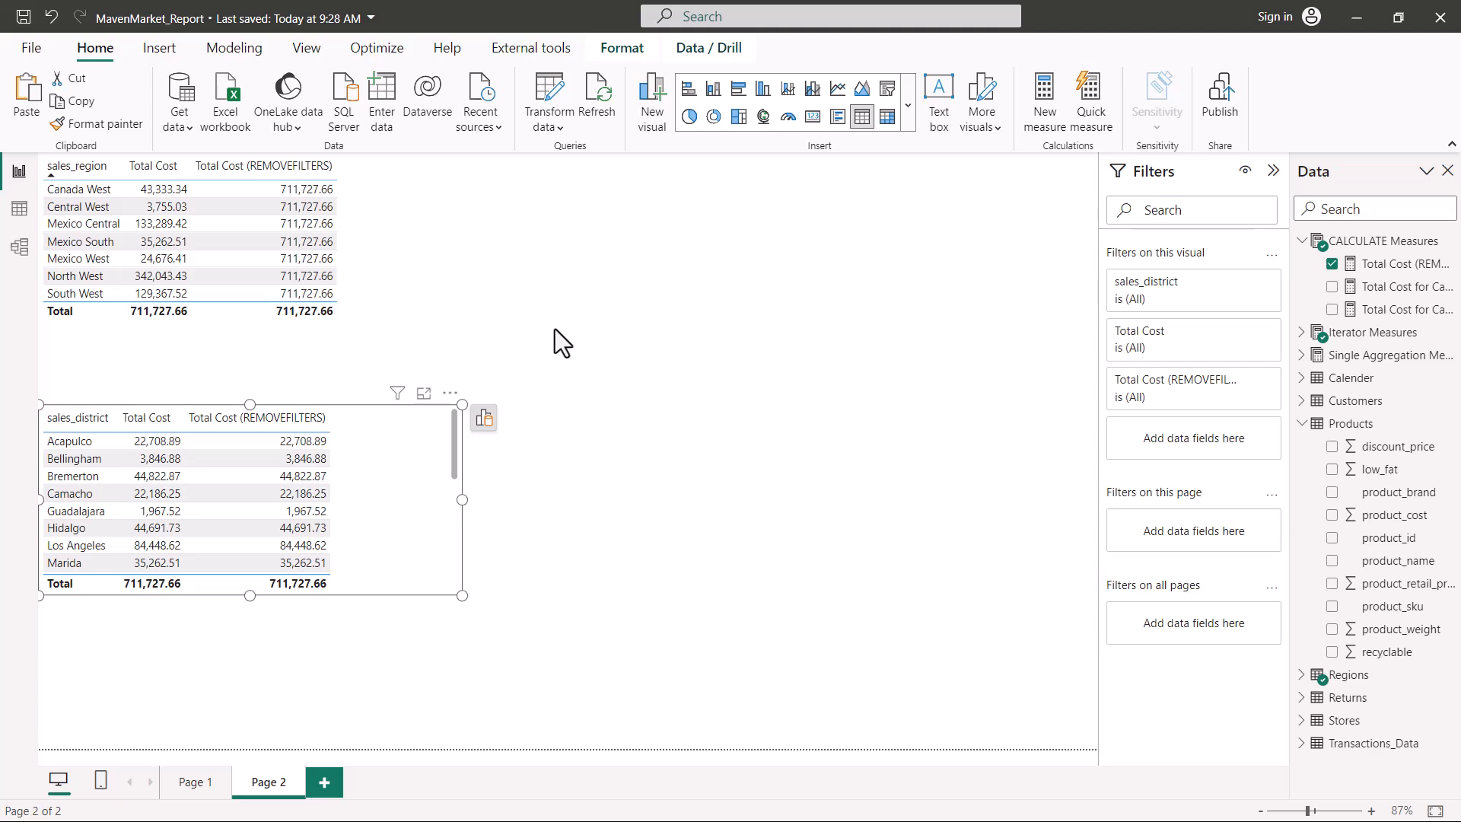
click(381, 239)
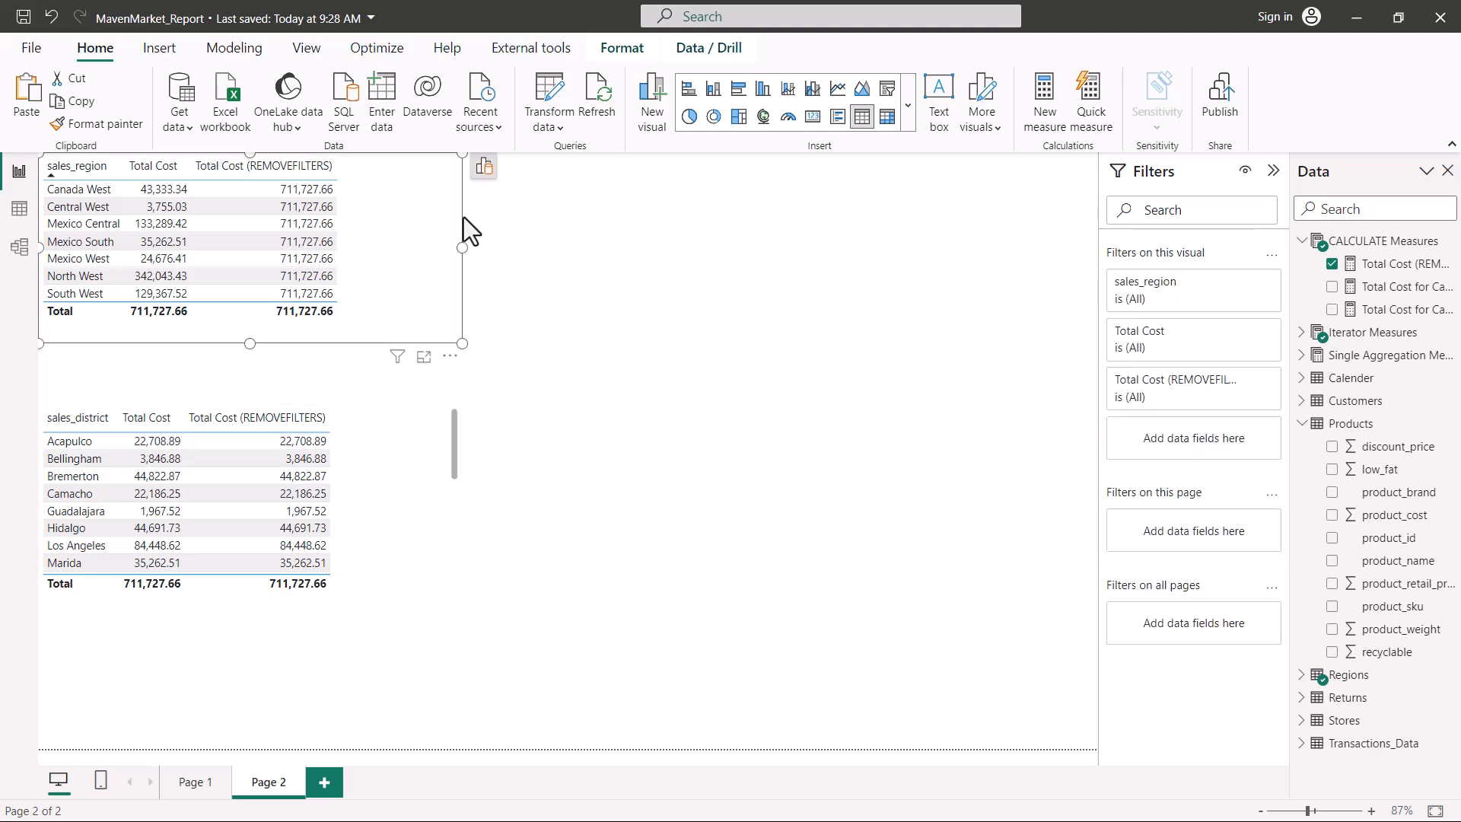
drag(464, 244, 662, 245)
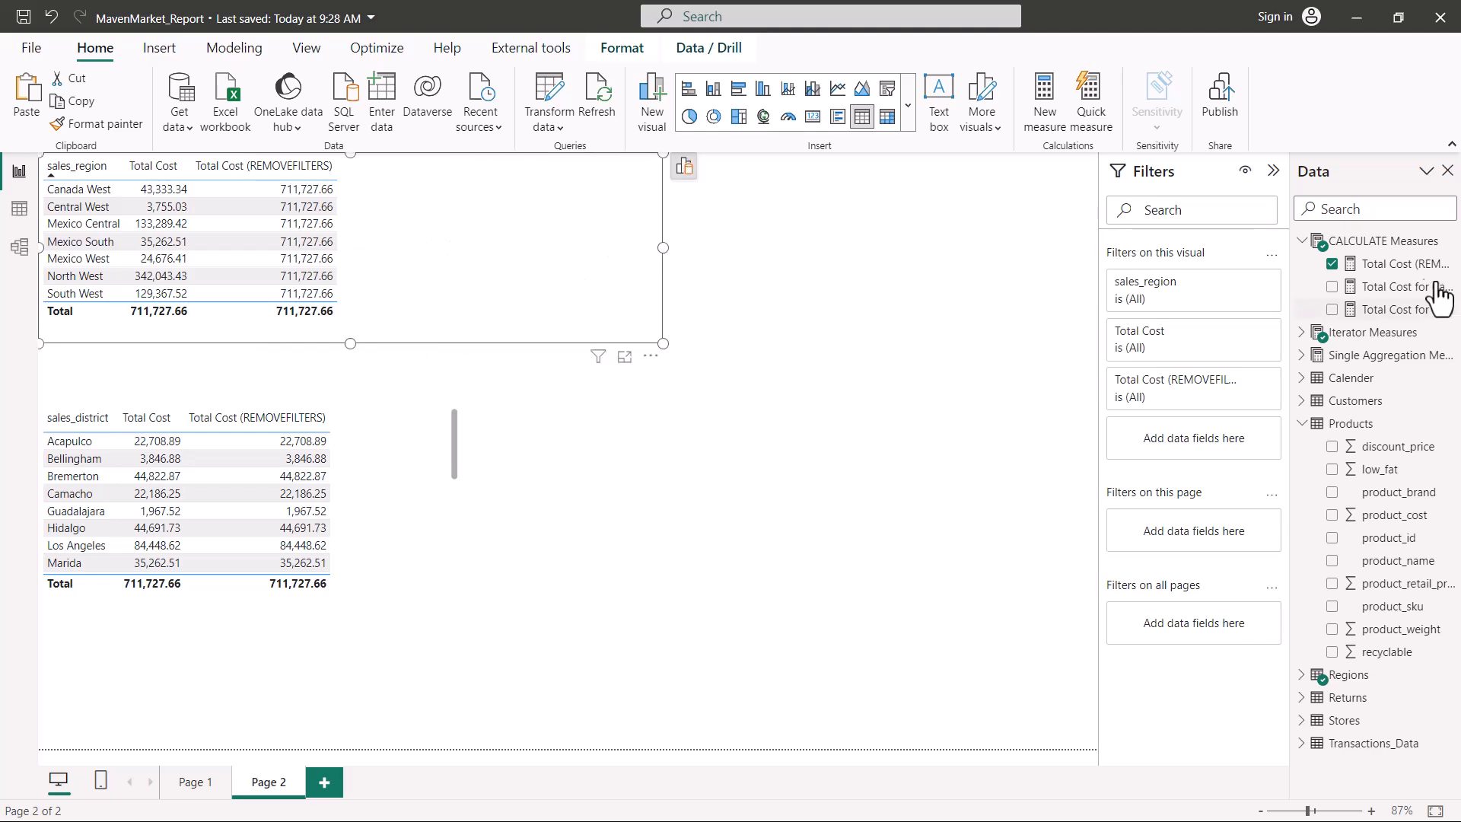
Step: Review the REMOVEFILTERS function and its column argument in the Total Cost (REMOVEFILTERS) formula
click(1389, 264)
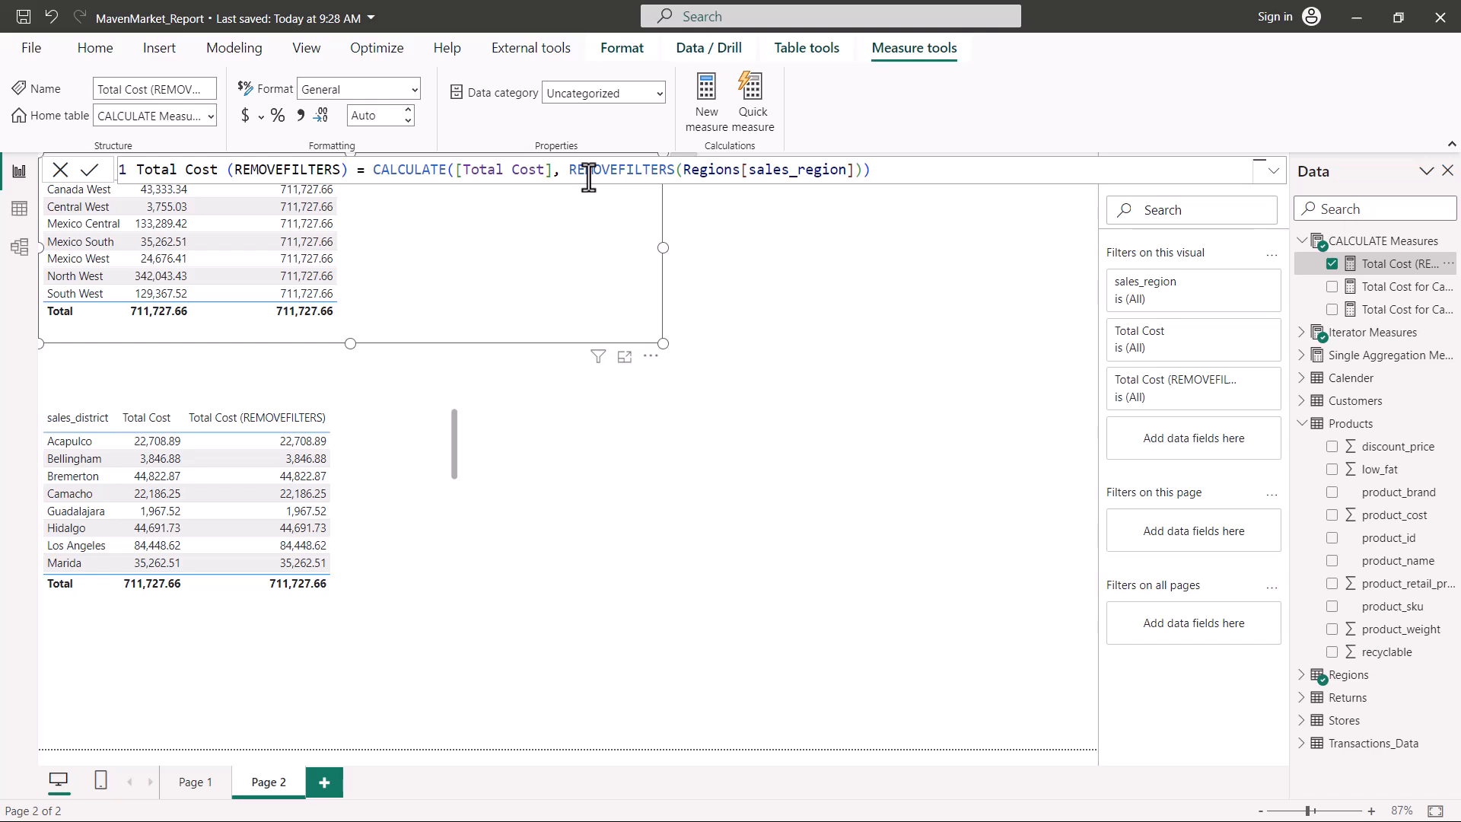
drag(572, 178, 675, 179)
drag(708, 223, 795, 221)
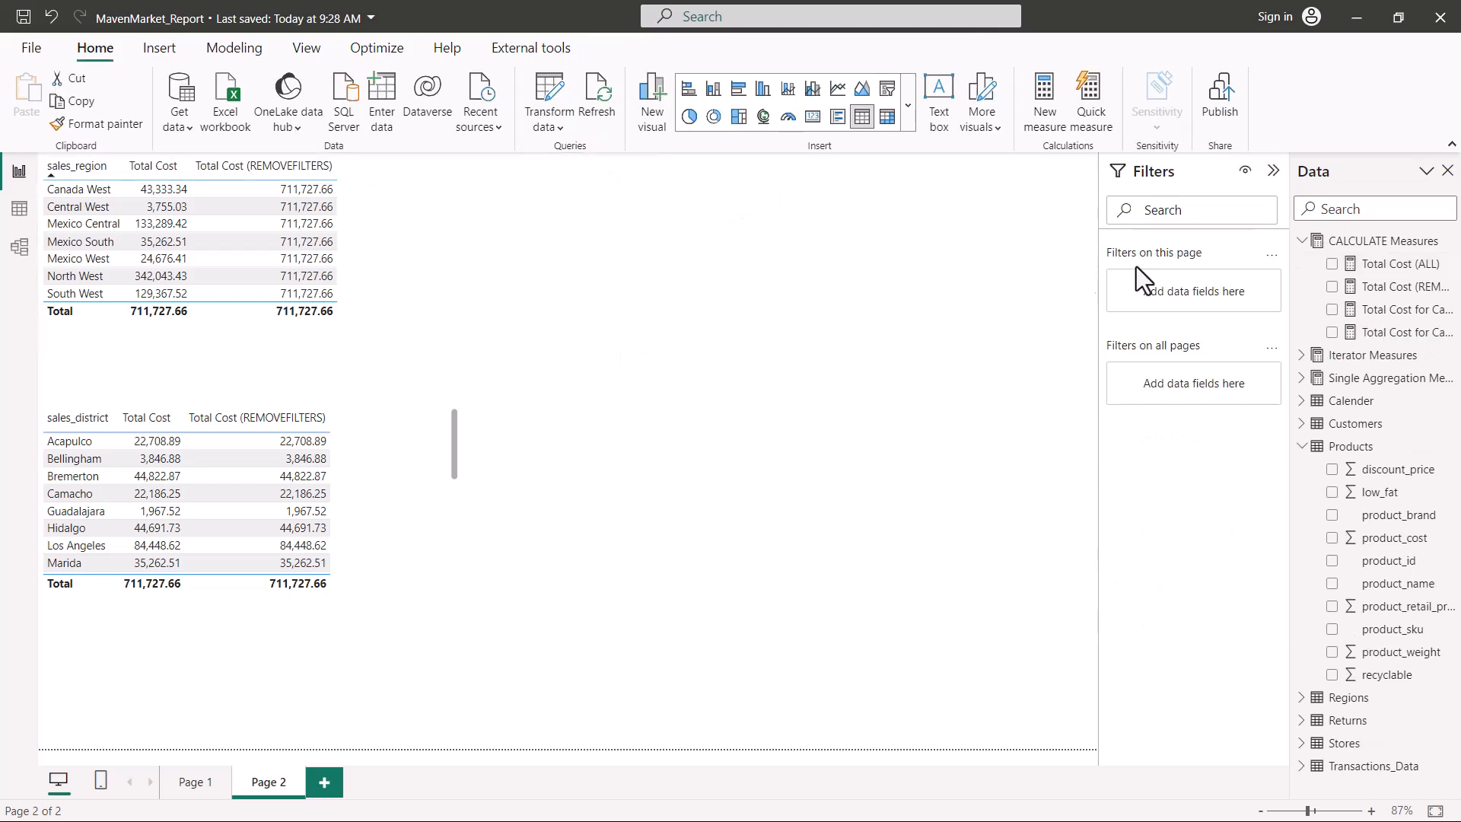
Step: Examine the Total Cost (ALL) measure's formula, which uses ALL(Regions[sales_region]) as the CALCULATE filter
click(1393, 266)
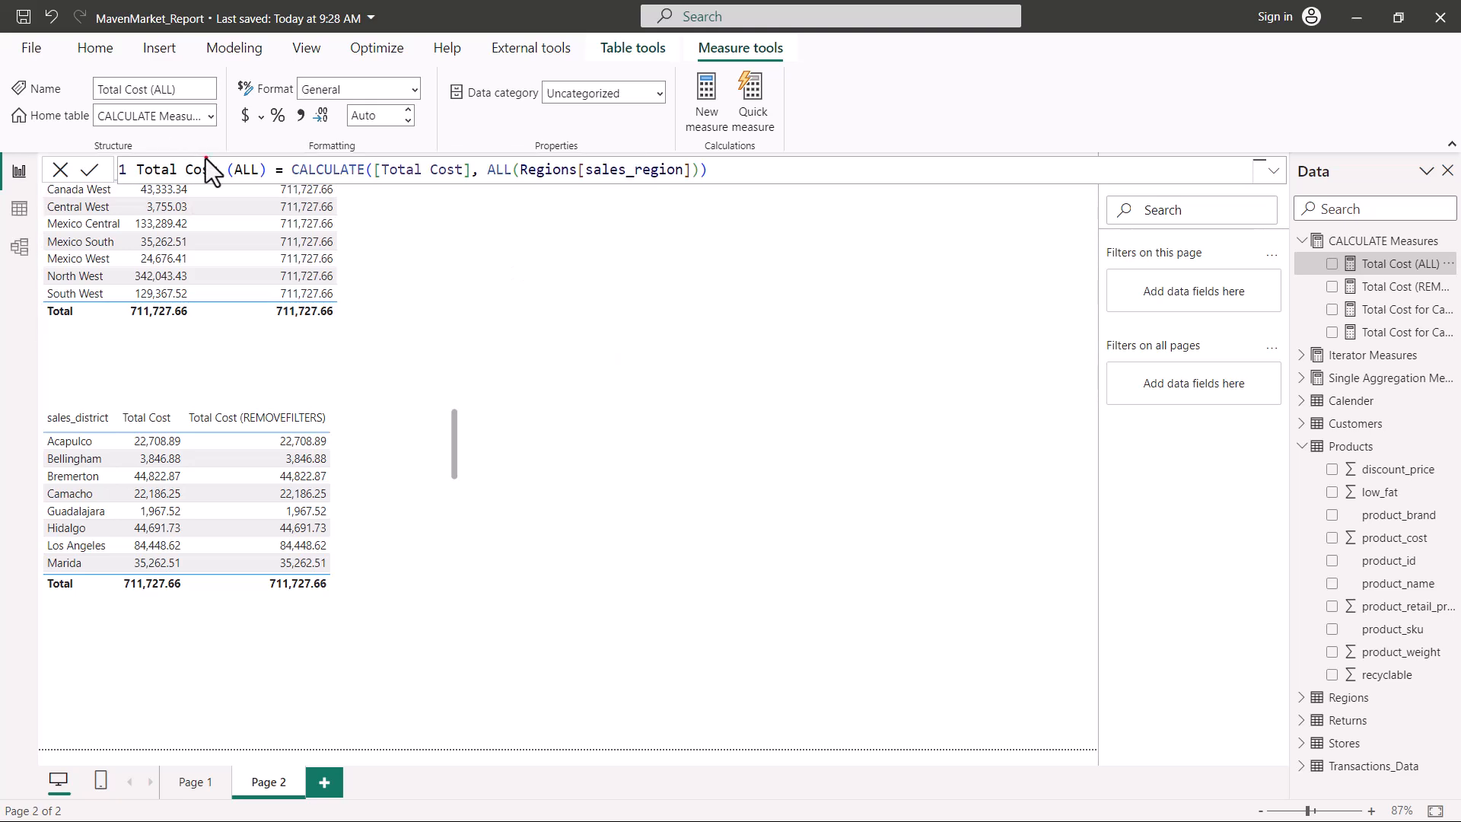
drag(209, 179, 263, 177)
drag(488, 179, 510, 178)
key(Escape)
click(918, 301)
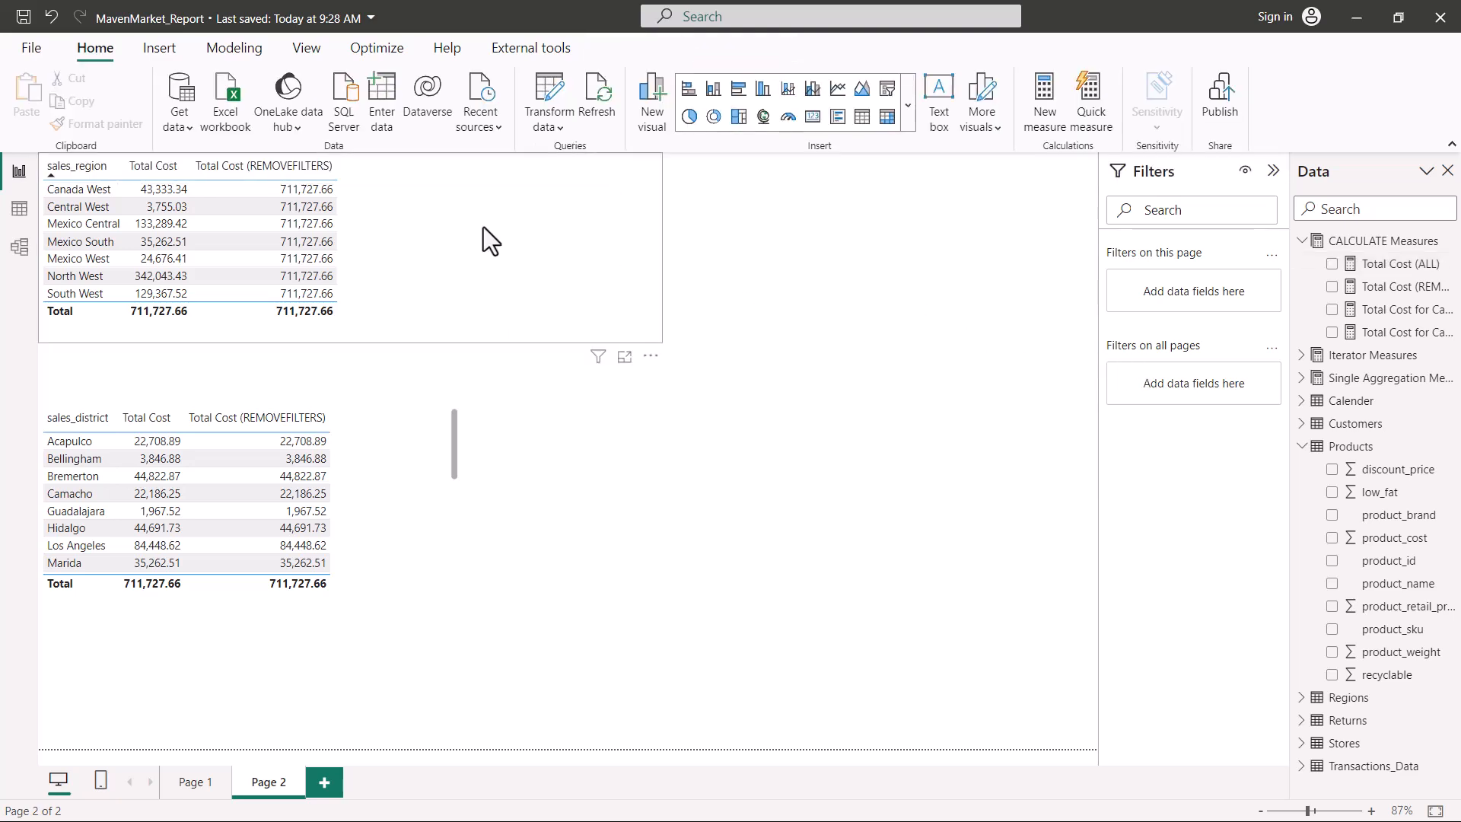
Step: Add the Total Cost (ALL) measure to the sales_region table as a new column
click(623, 267)
drag(1385, 264, 486, 221)
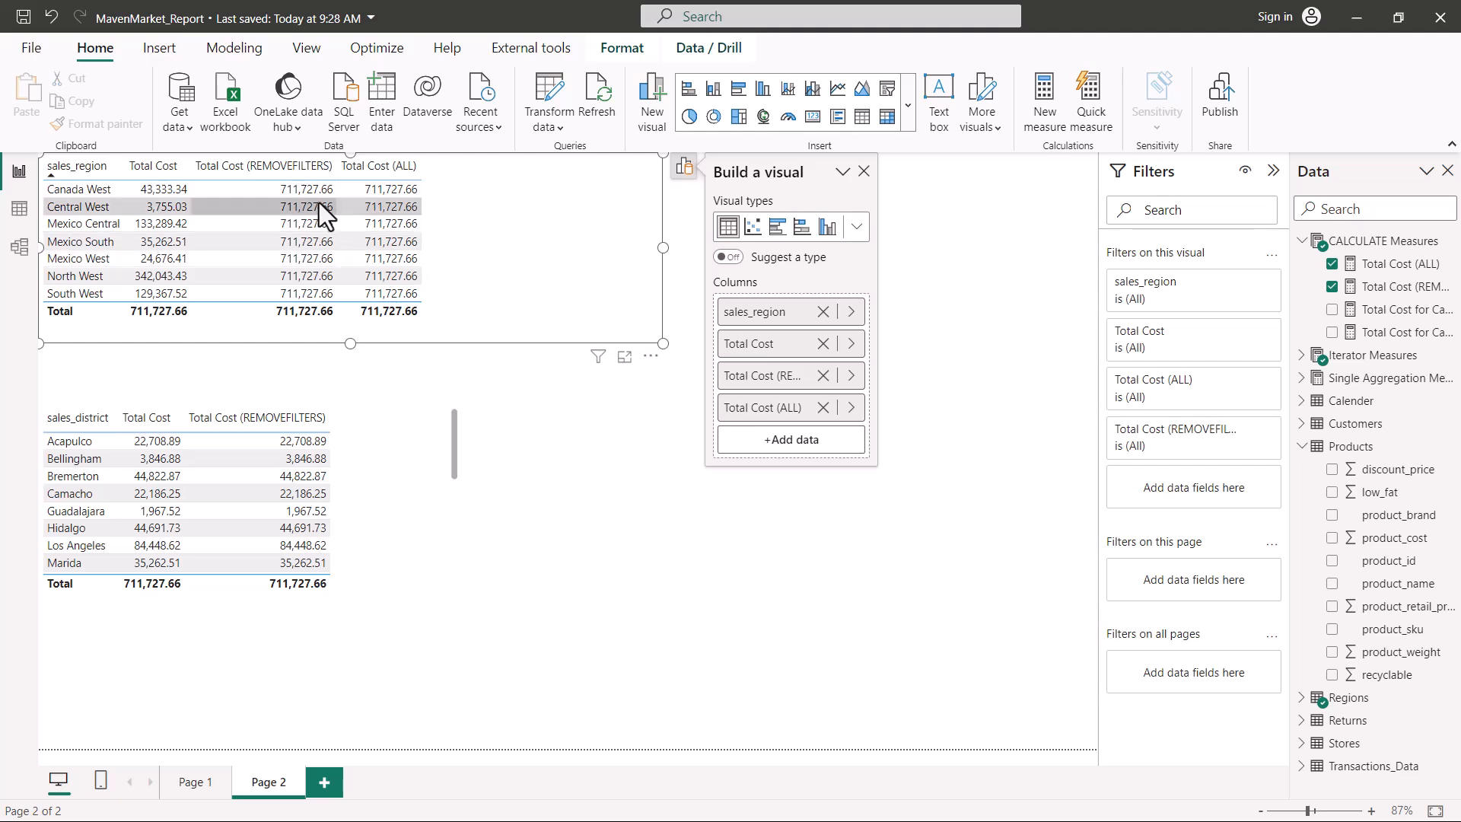
Step: Compare the Total Cost (REMOVEFILTERS) and Total Cost (ALL) columns with each region's Total Cost and the grand total
drag(190, 143, 491, 338)
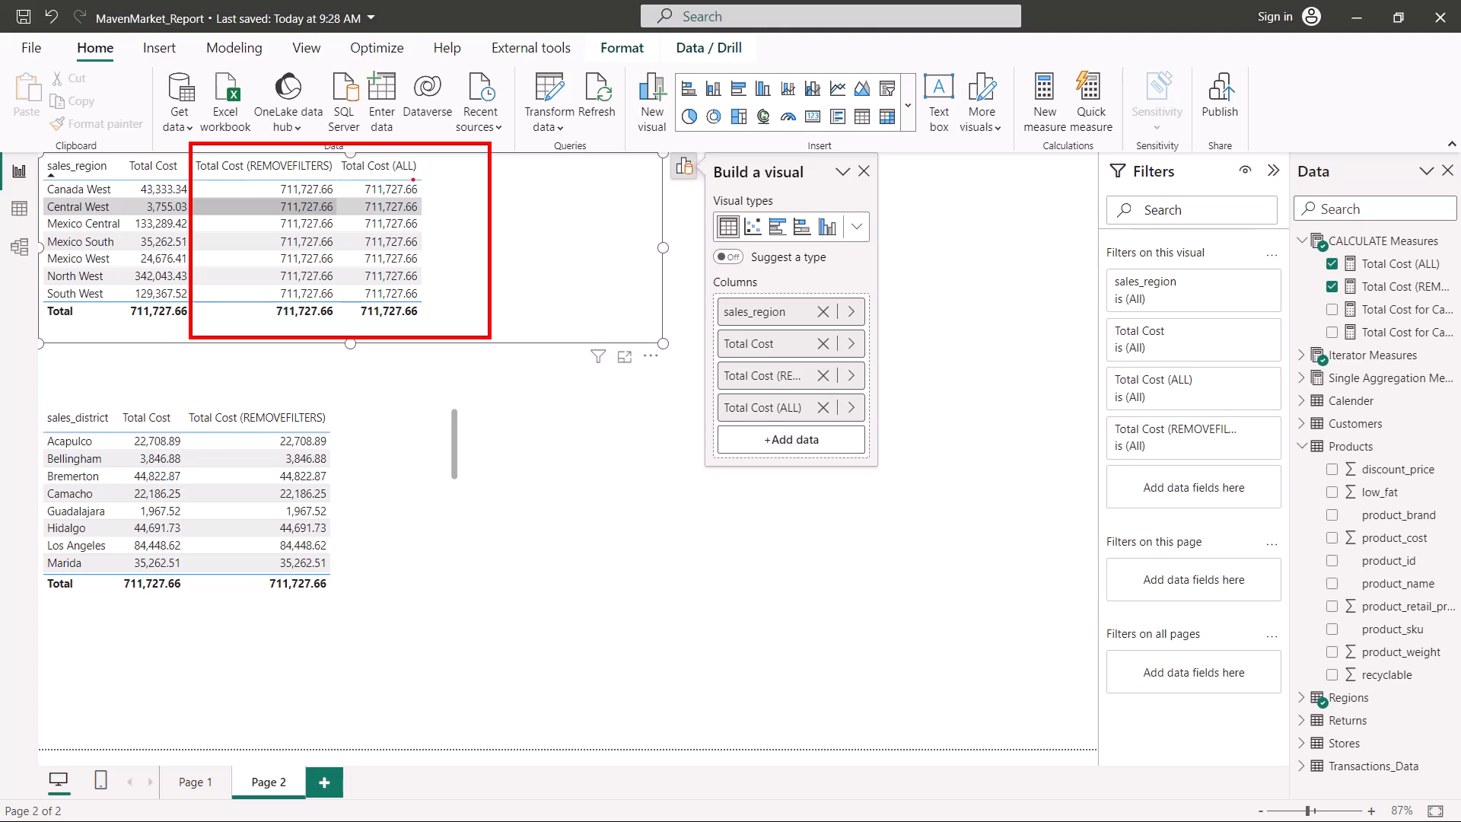
drag(242, 174, 419, 175)
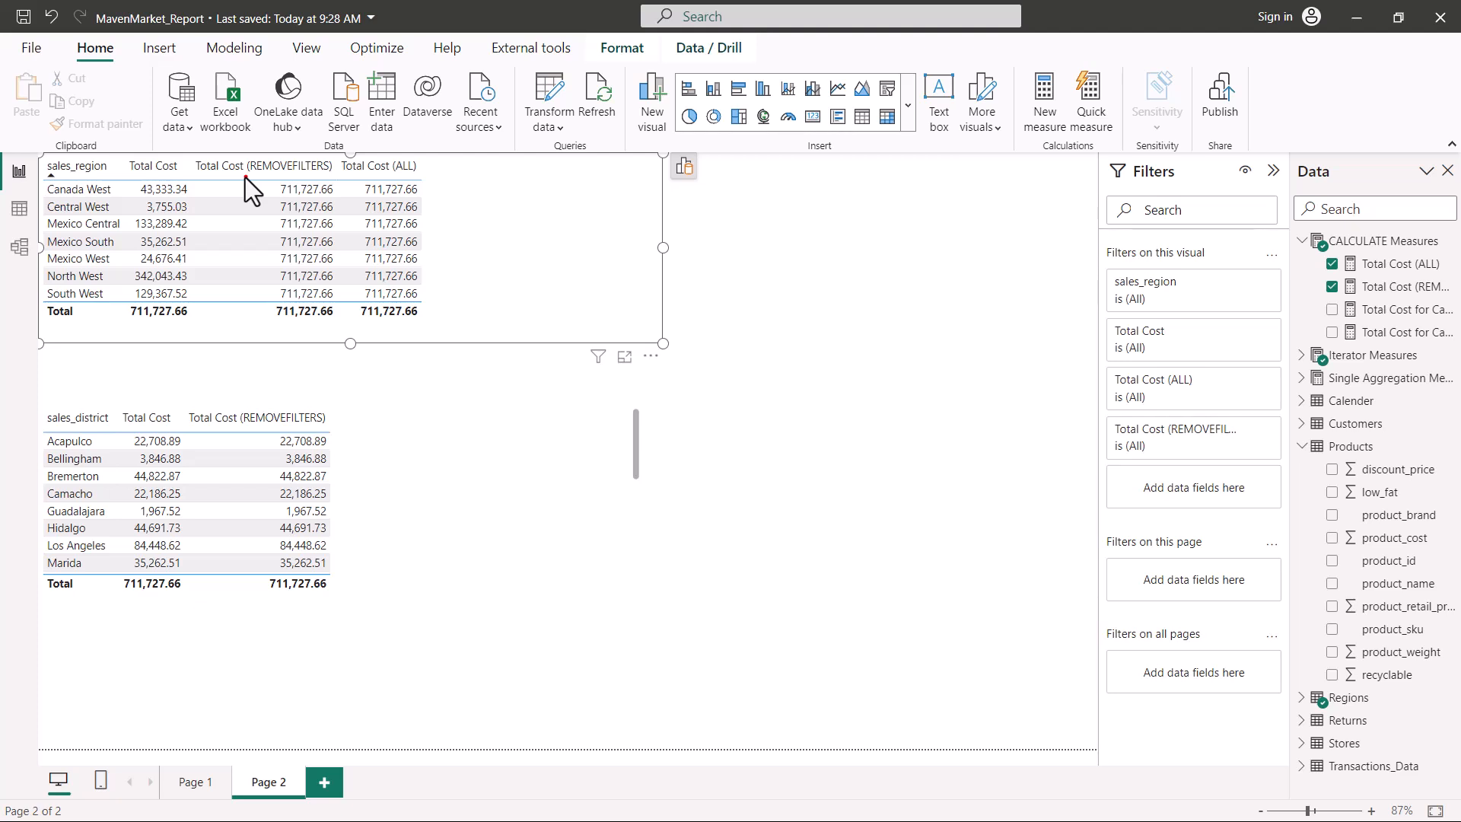
drag(245, 176, 410, 175)
drag(49, 198, 148, 197)
drag(59, 214, 96, 213)
mouse_move(183, 301)
mouse_down()
mouse_move(121, 297)
mouse_move(187, 327)
mouse_move(195, 303)
mouse_up()
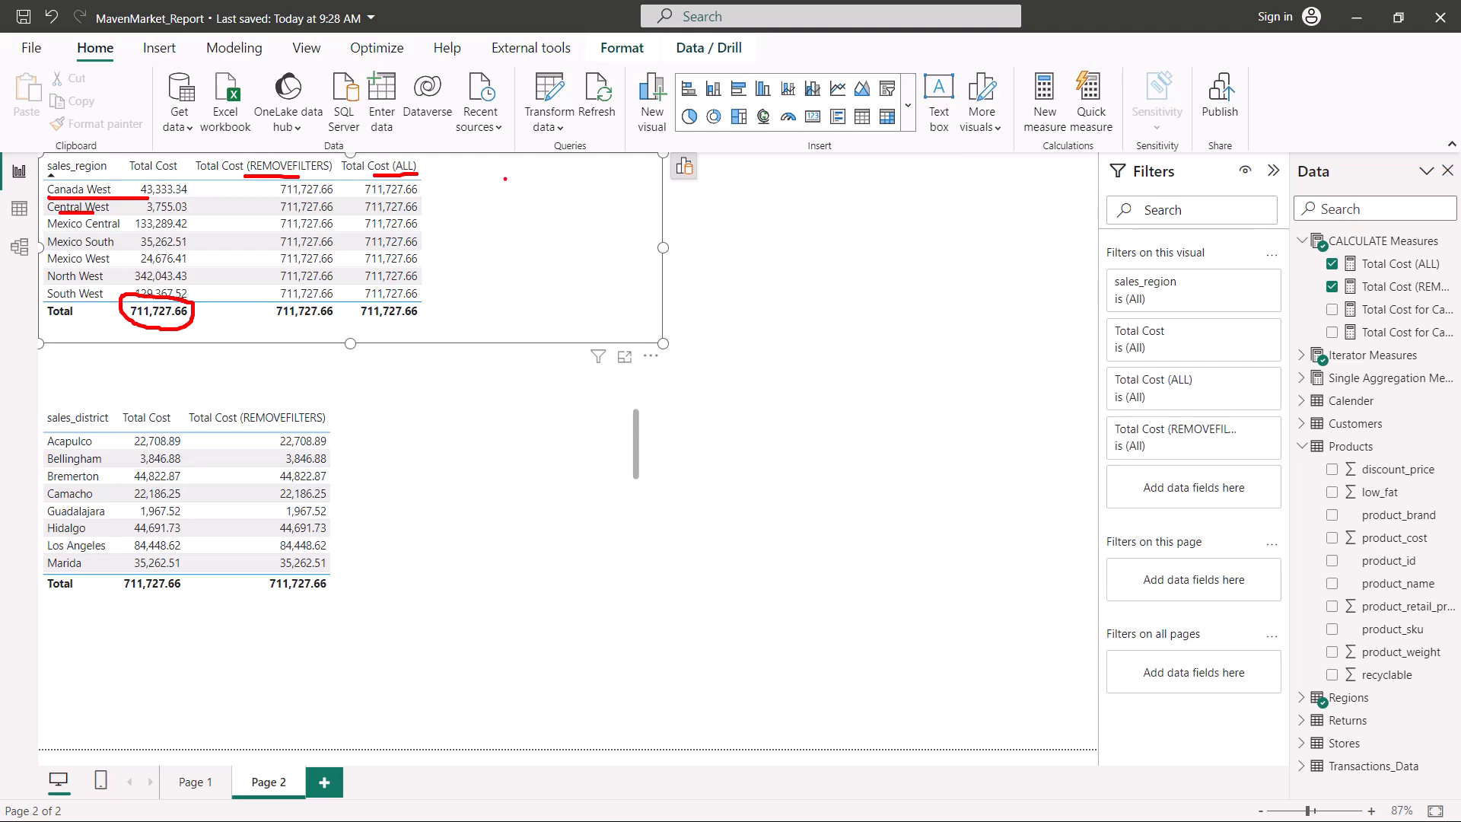
drag(453, 166, 462, 158)
drag(132, 177, 183, 174)
drag(280, 197, 333, 195)
key(Escape)
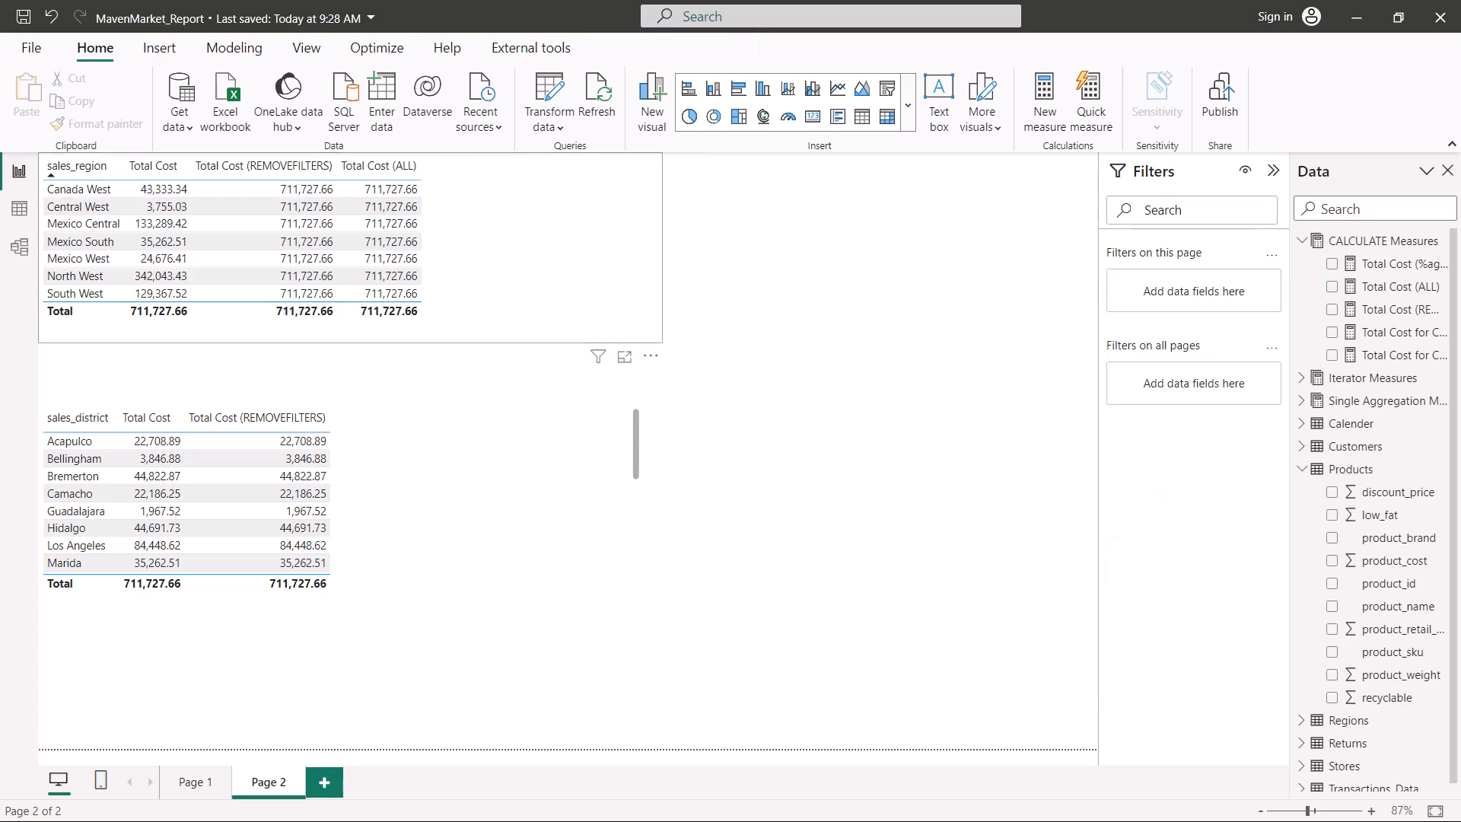
Step: Examine the Total Cost (%age) formula's DIVIDE arguments against the matching columns of the sales_region table
click(1381, 266)
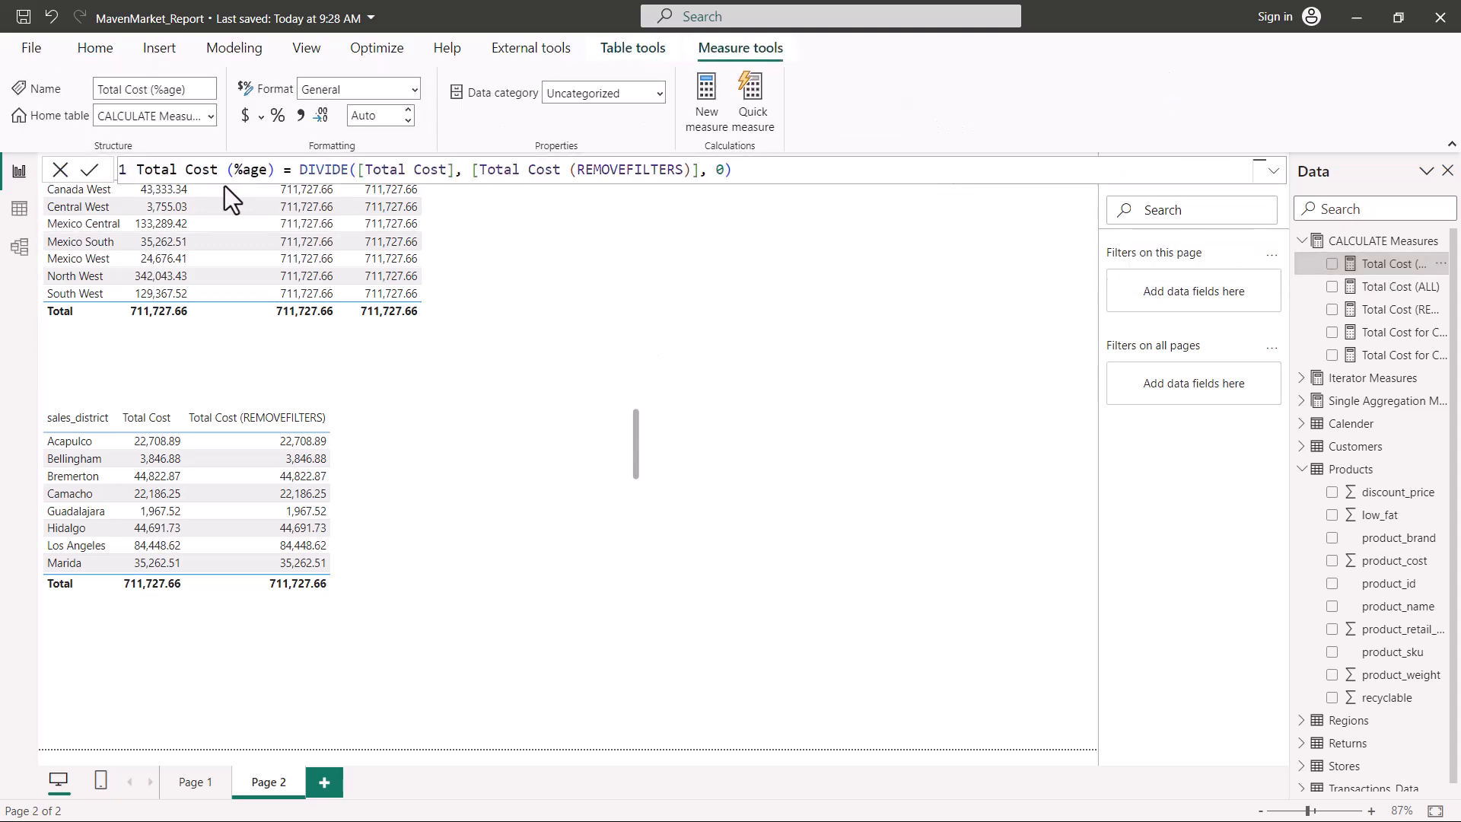
drag(198, 181, 335, 178)
drag(366, 181, 428, 179)
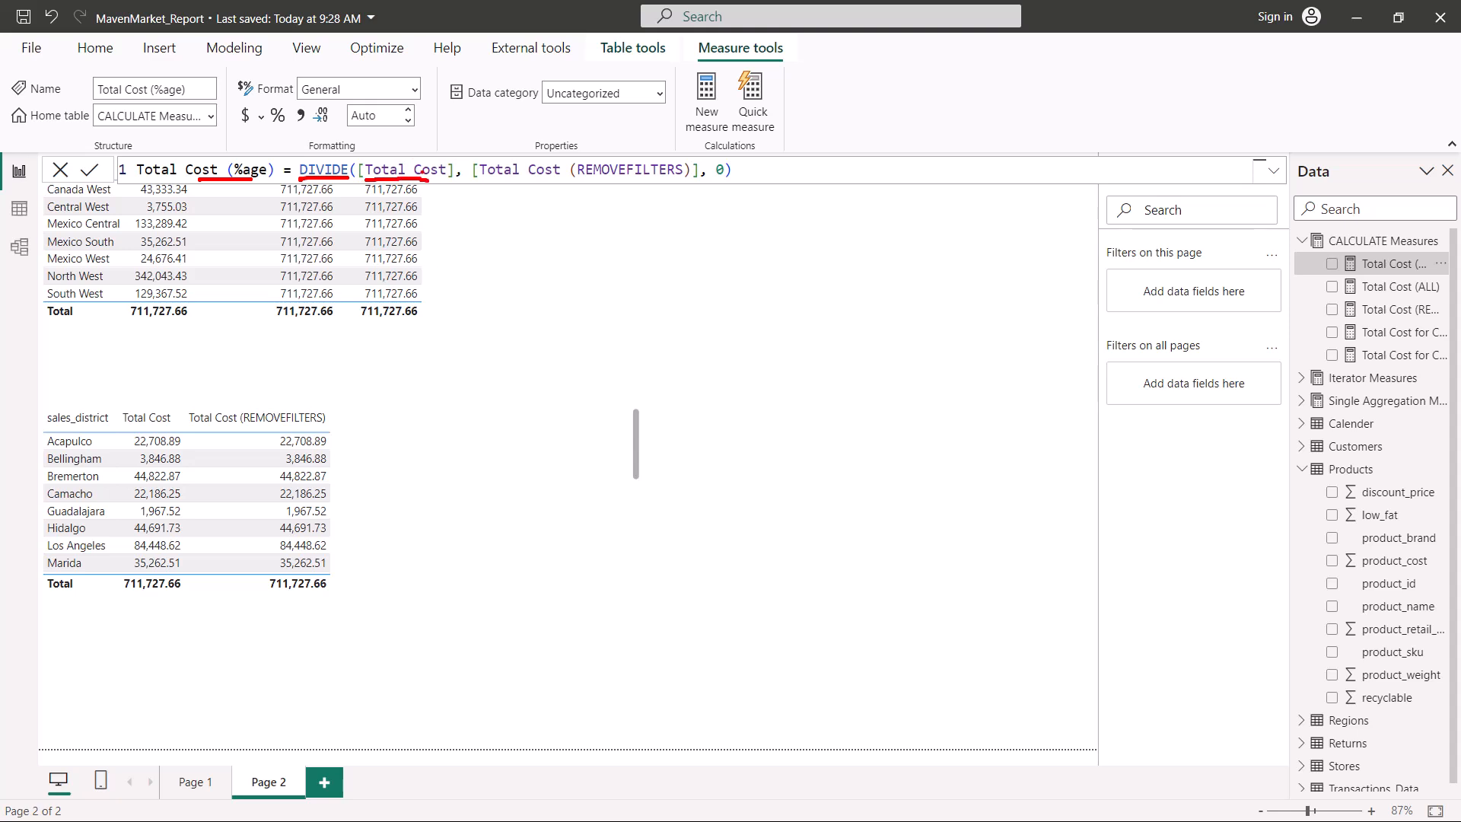
drag(485, 181, 682, 181)
drag(195, 187, 196, 280)
drag(338, 190, 339, 287)
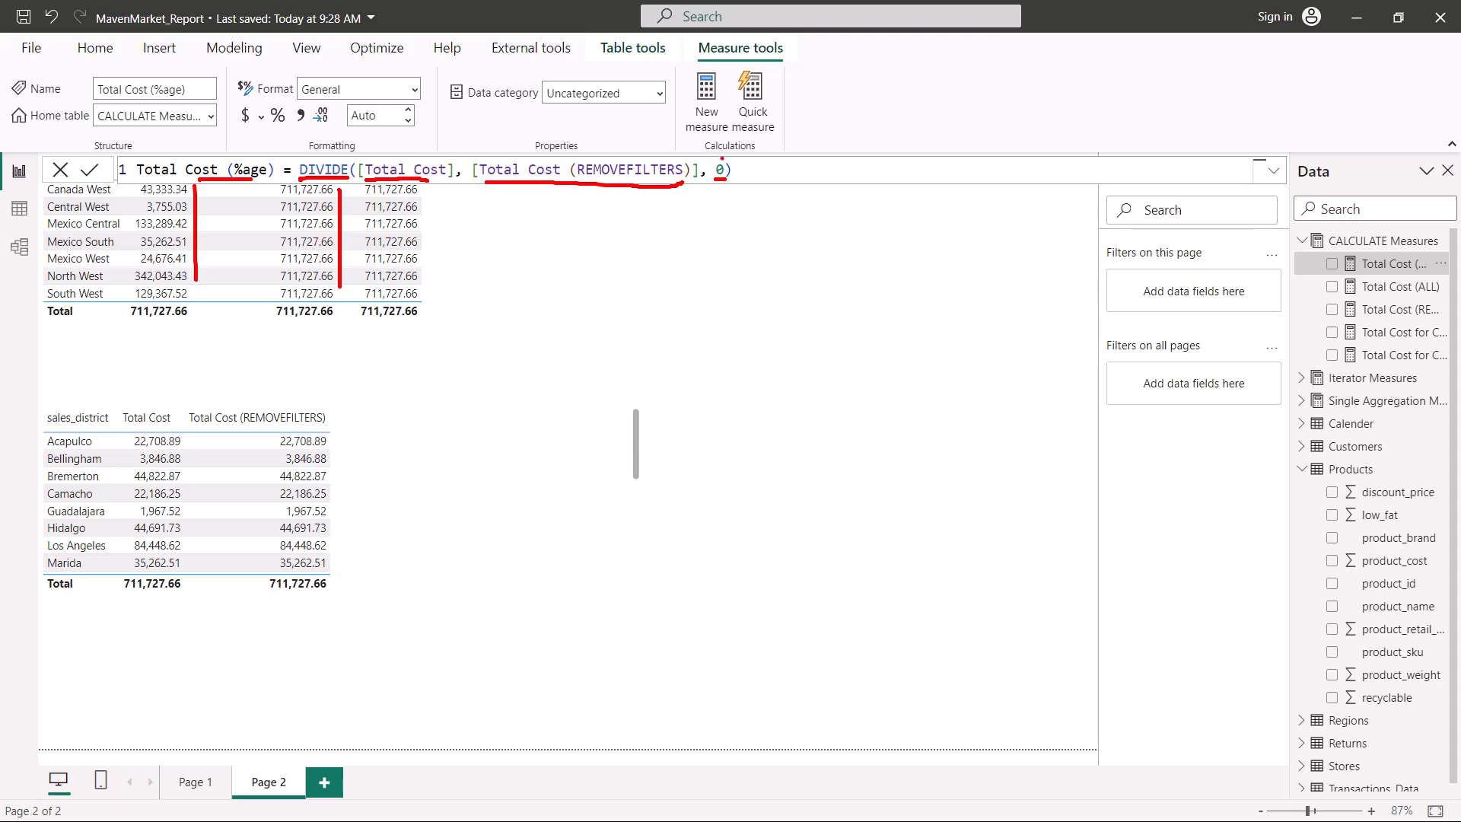
Step: Switch to the browser's DAX Guide page, read DIVIDE's denominator and alternate-result arguments, and return to Power BI Desktop
key(alt+Tab)
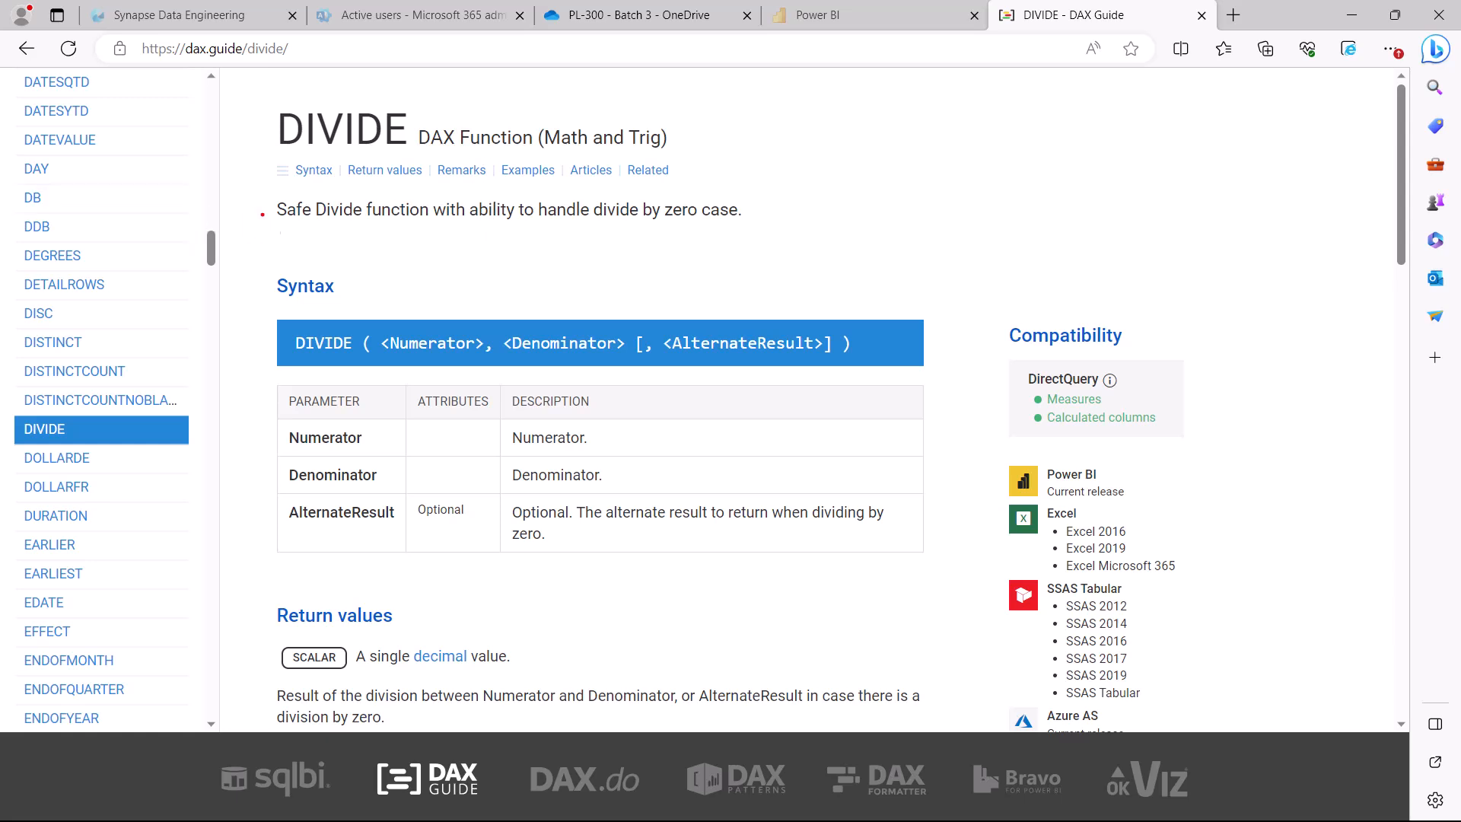
mouse_move(255, 94)
mouse_down()
mouse_move(440, 206)
mouse_move(807, 282)
mouse_up()
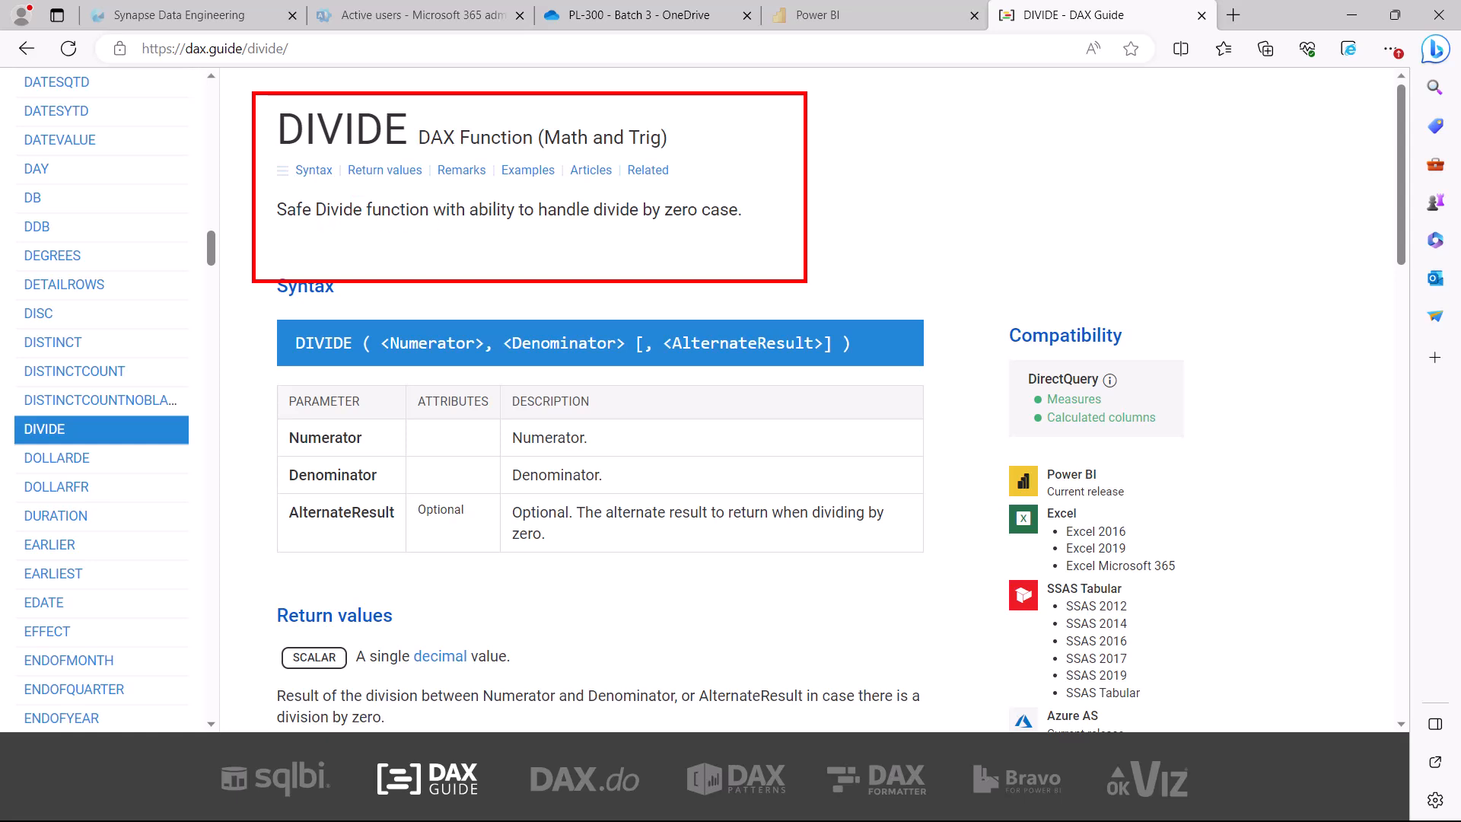
drag(613, 227, 763, 224)
drag(285, 492, 387, 483)
drag(505, 486, 615, 483)
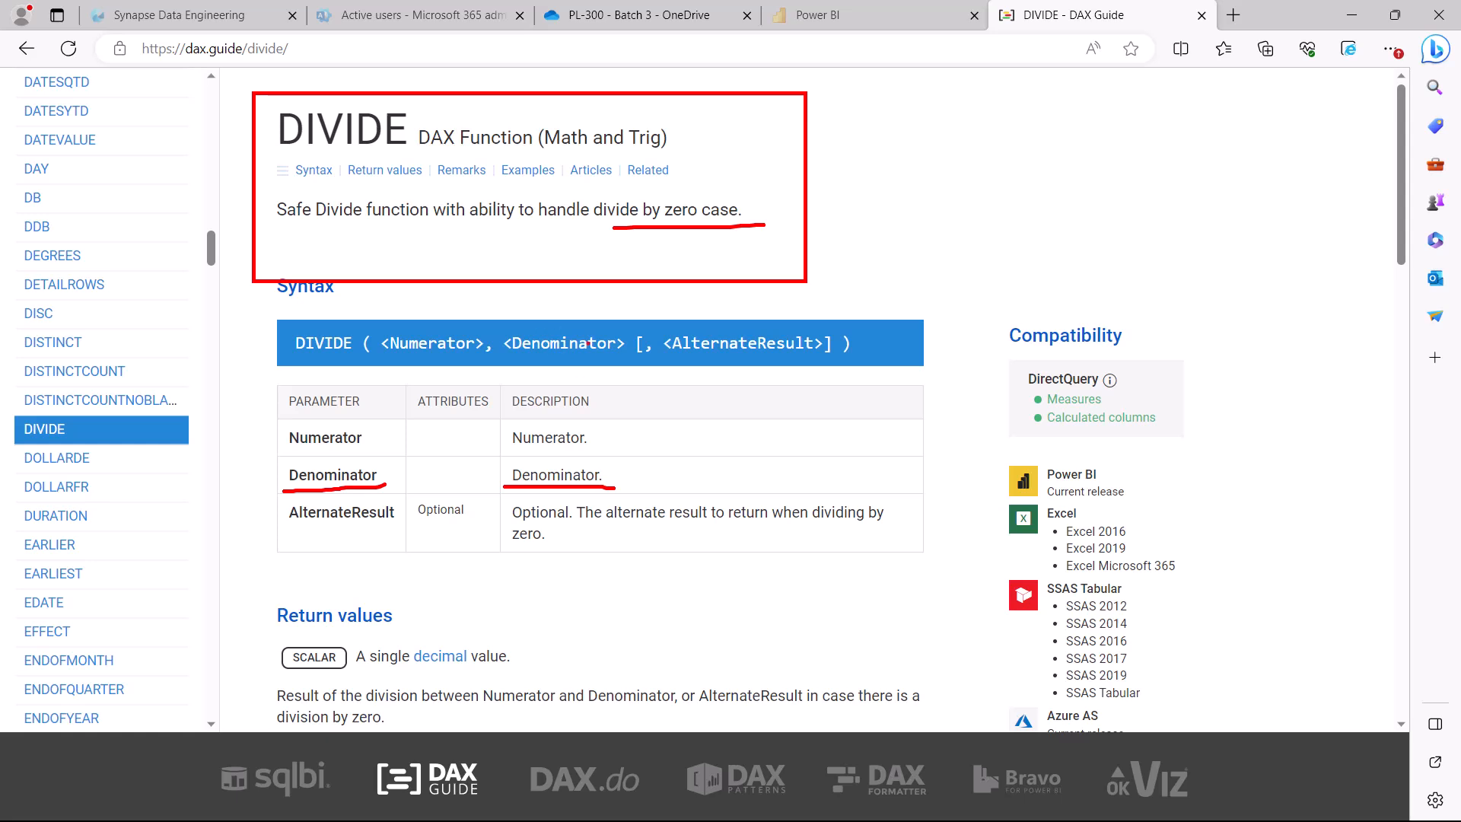
drag(643, 365, 849, 309)
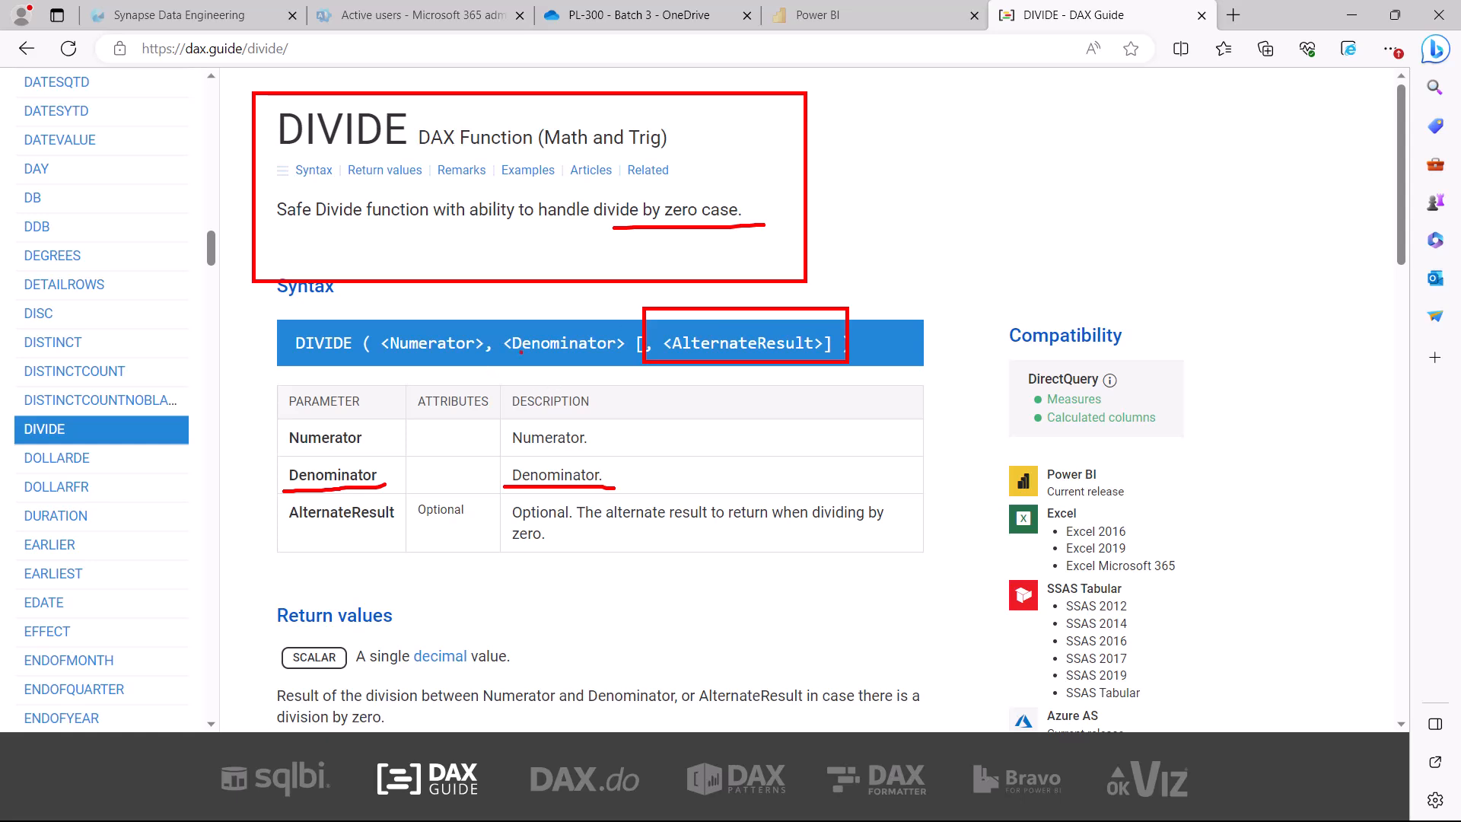
drag(504, 356, 588, 356)
drag(860, 167, 822, 234)
key(alt+Tab)
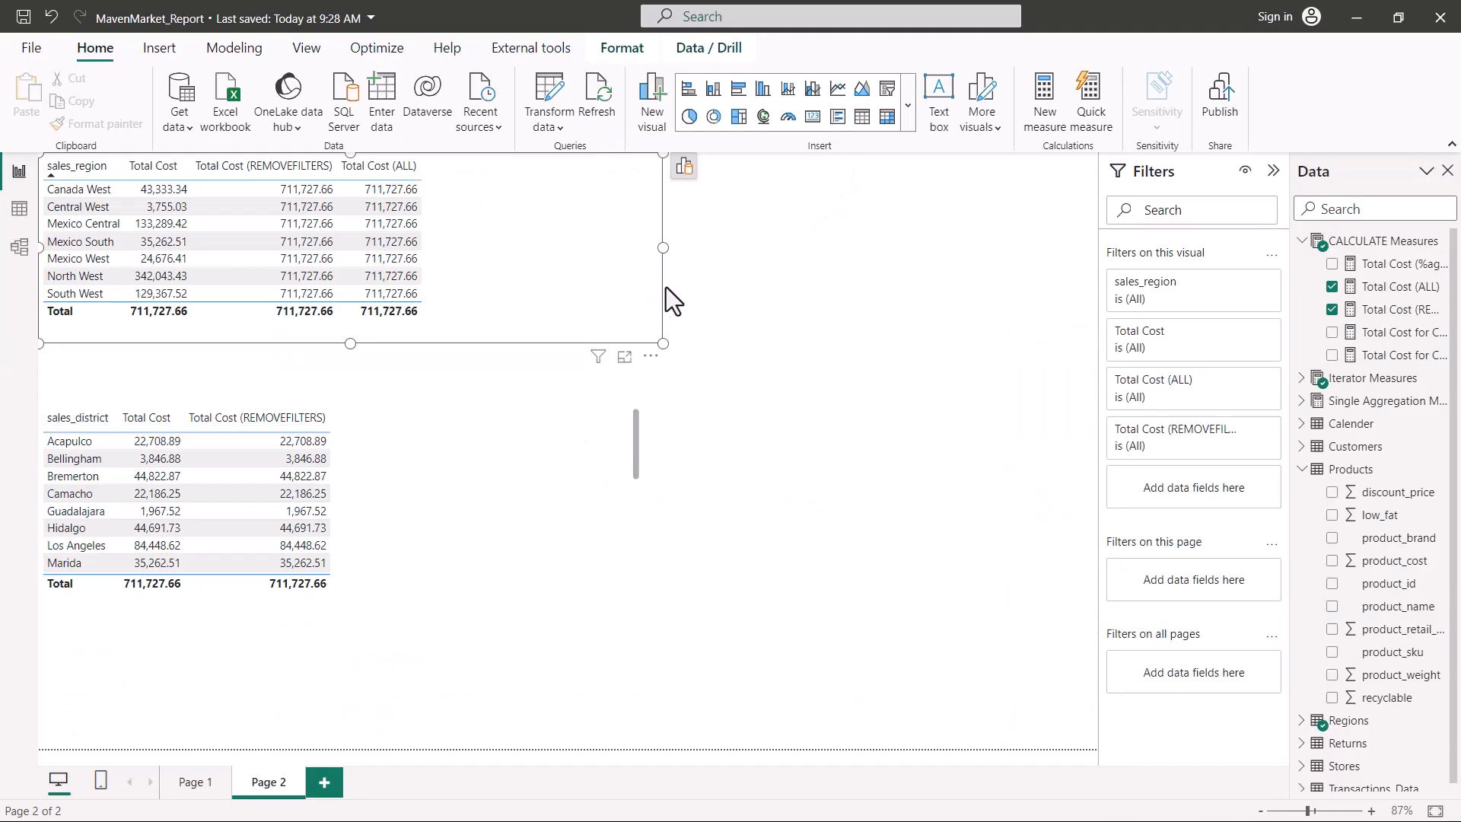
Step: Add the Total Cost (%age) measure to the sales_region table and compare it with the REMOVEFILTERS and ALL columns
drag(1370, 265, 524, 225)
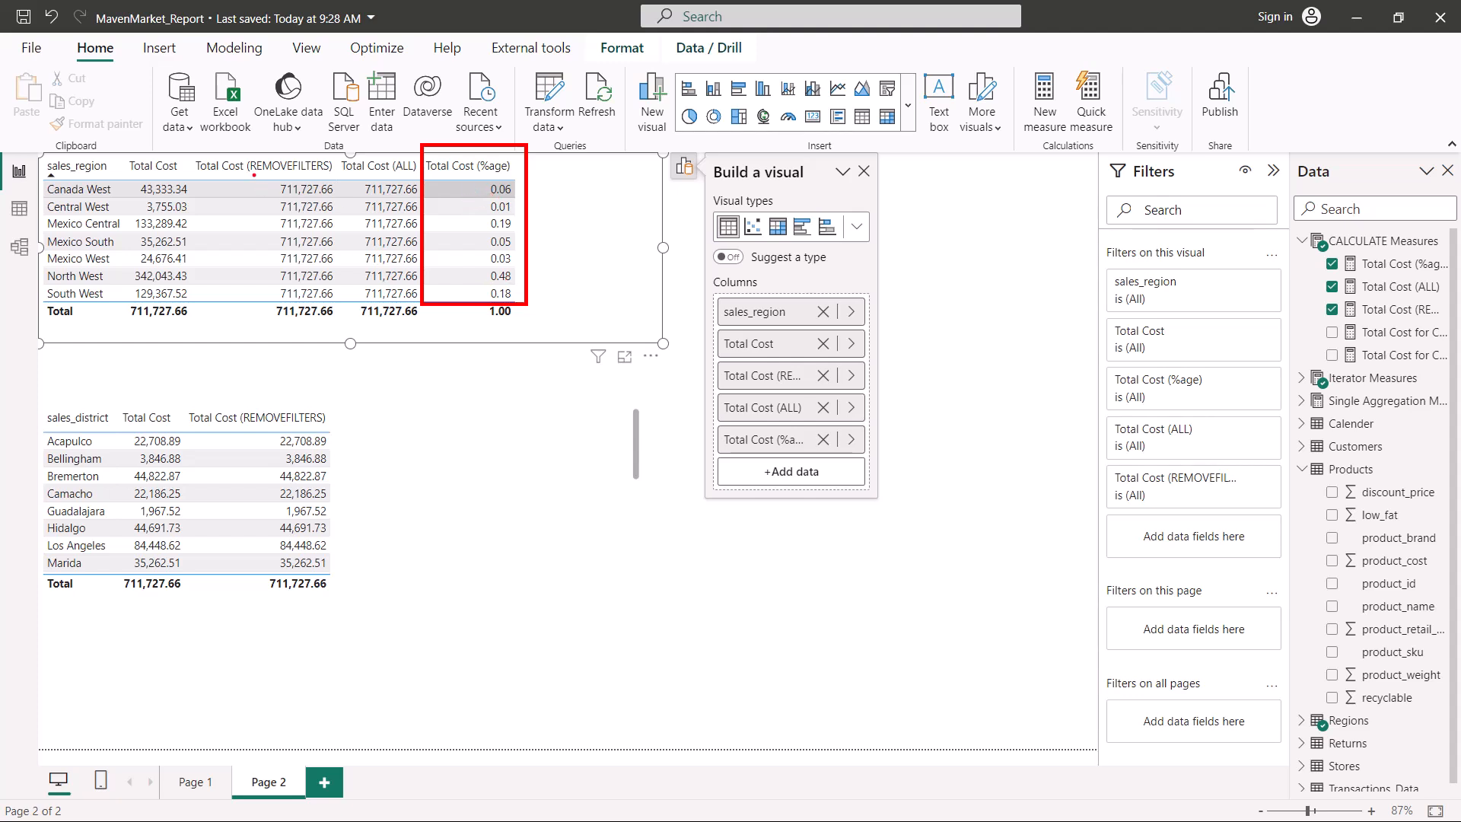
drag(253, 174, 410, 174)
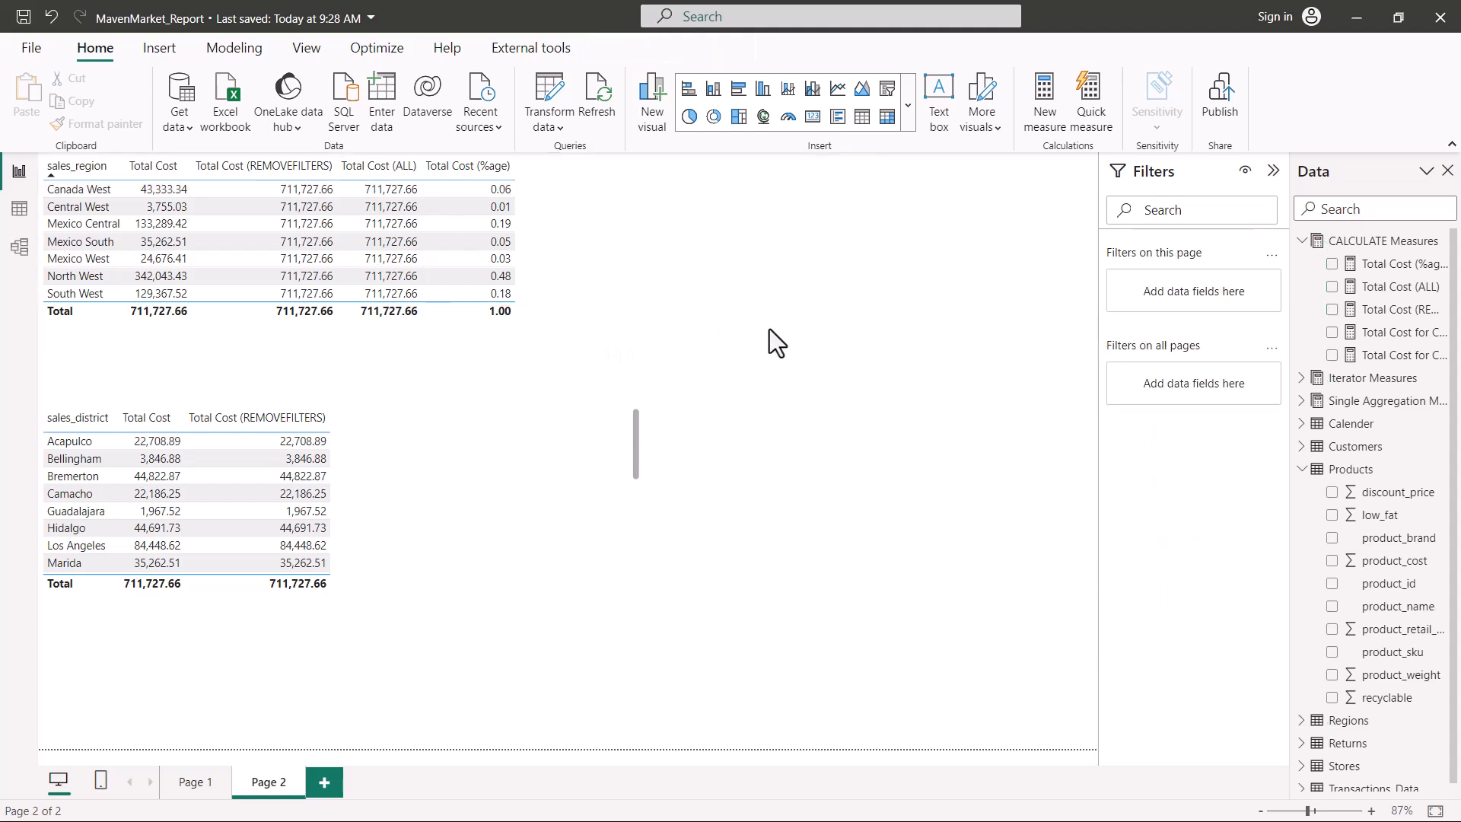
Step: Remove the Total Cost (ALL) column from the sales_region table
click(609, 291)
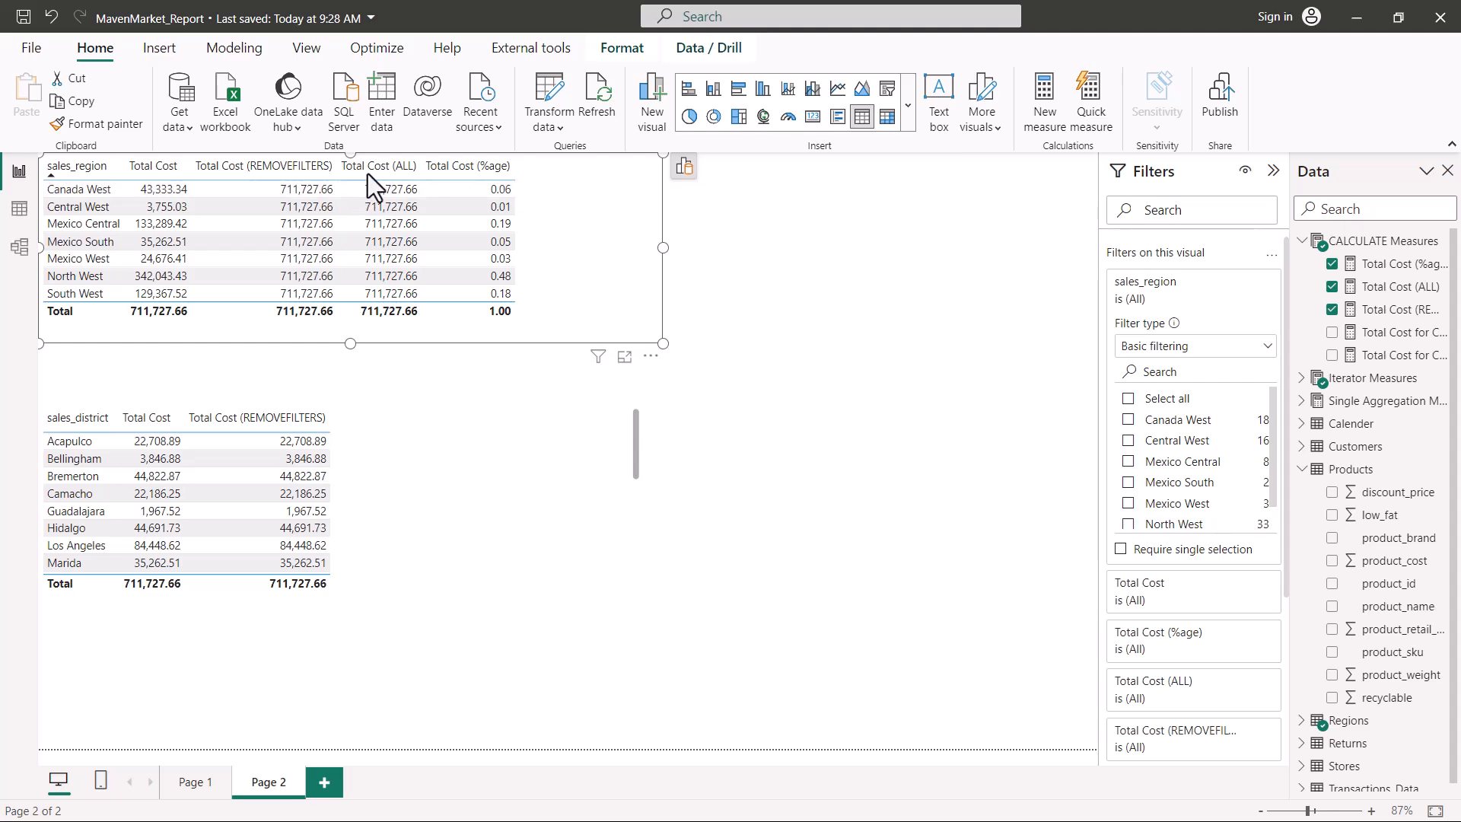
click(685, 173)
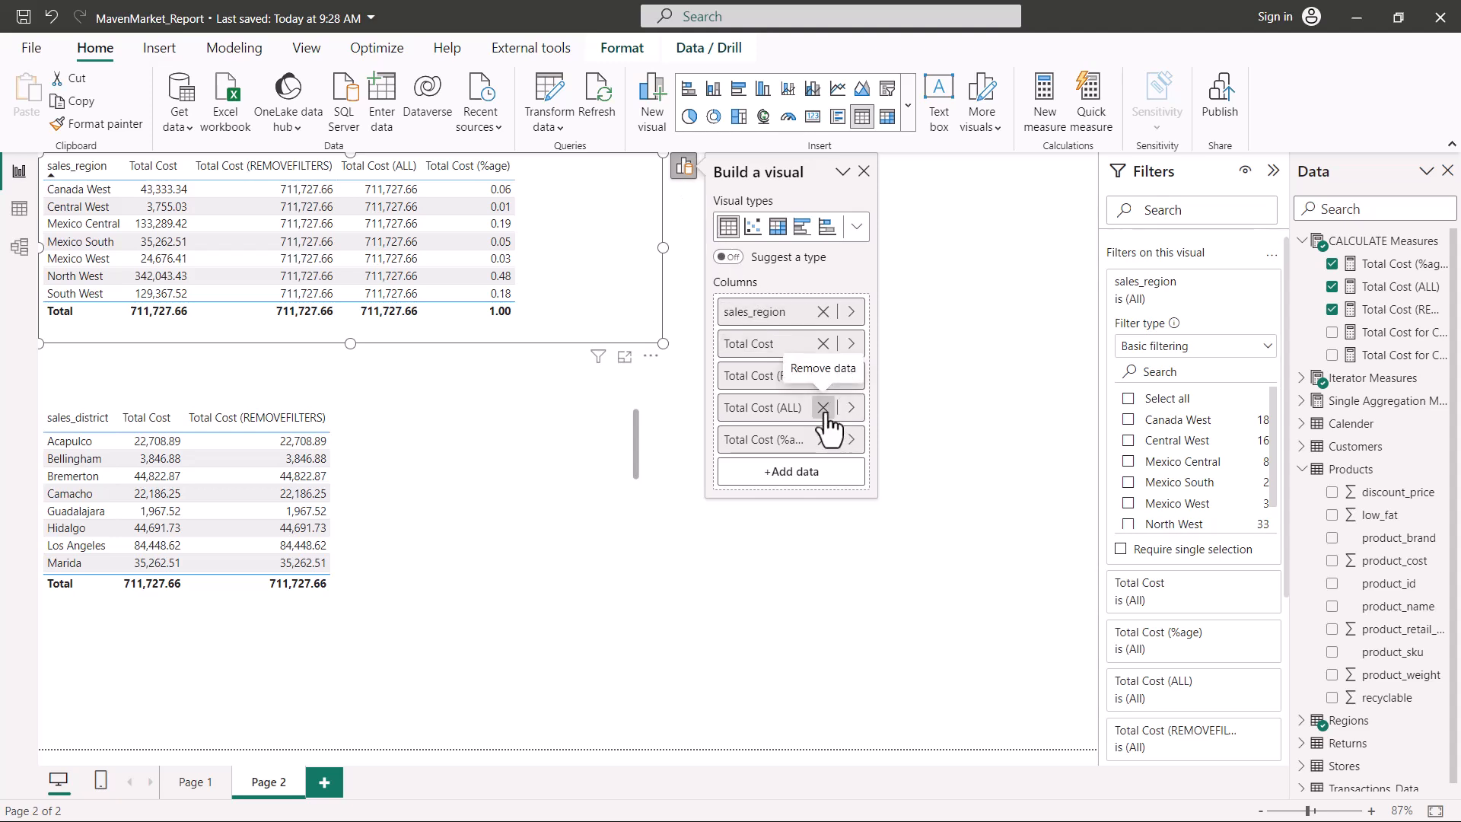
click(822, 408)
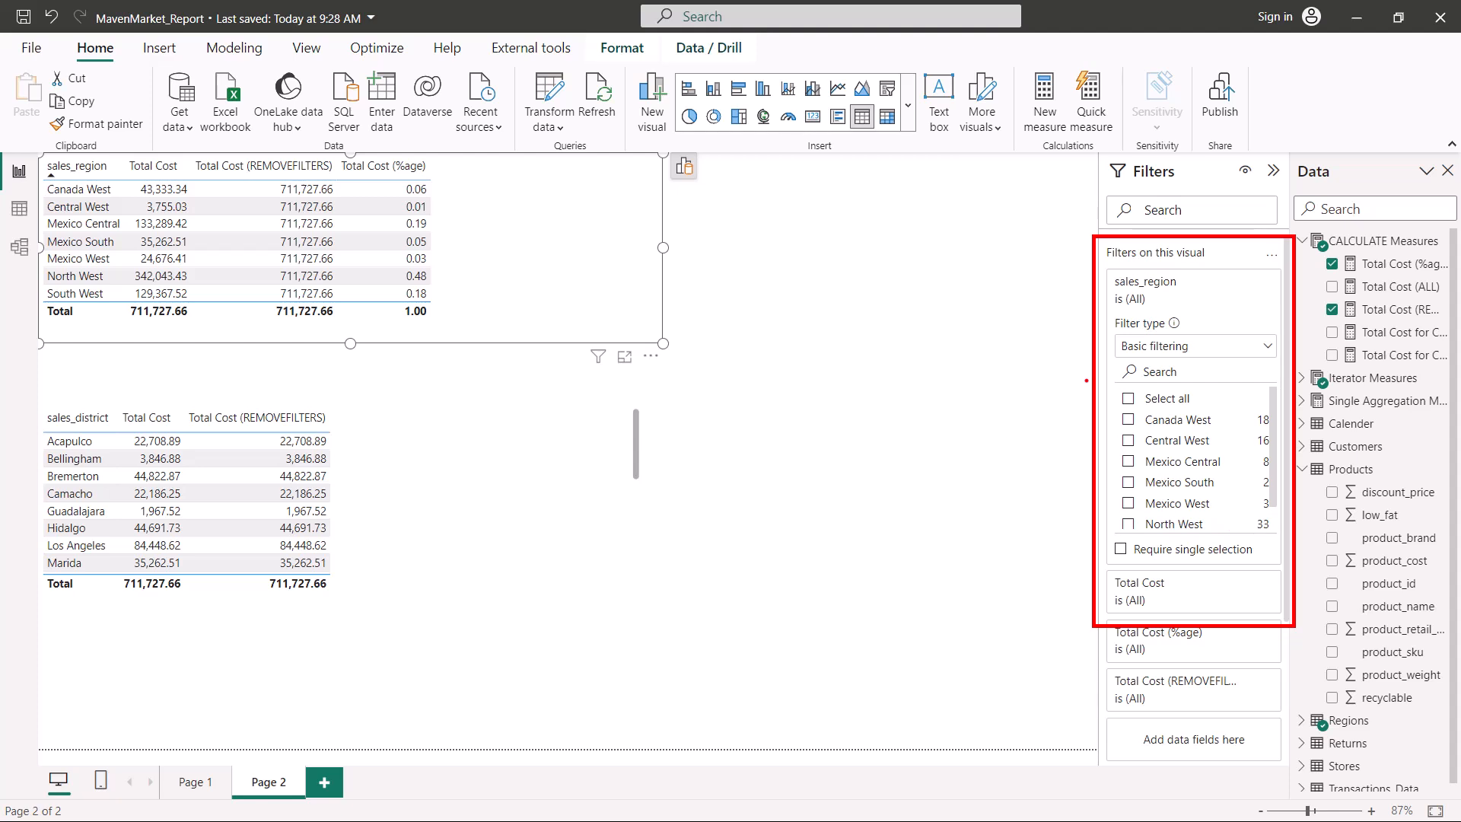
Step: Filter the sales_region table to Canada West, Central West and Mexico Central
click(1128, 422)
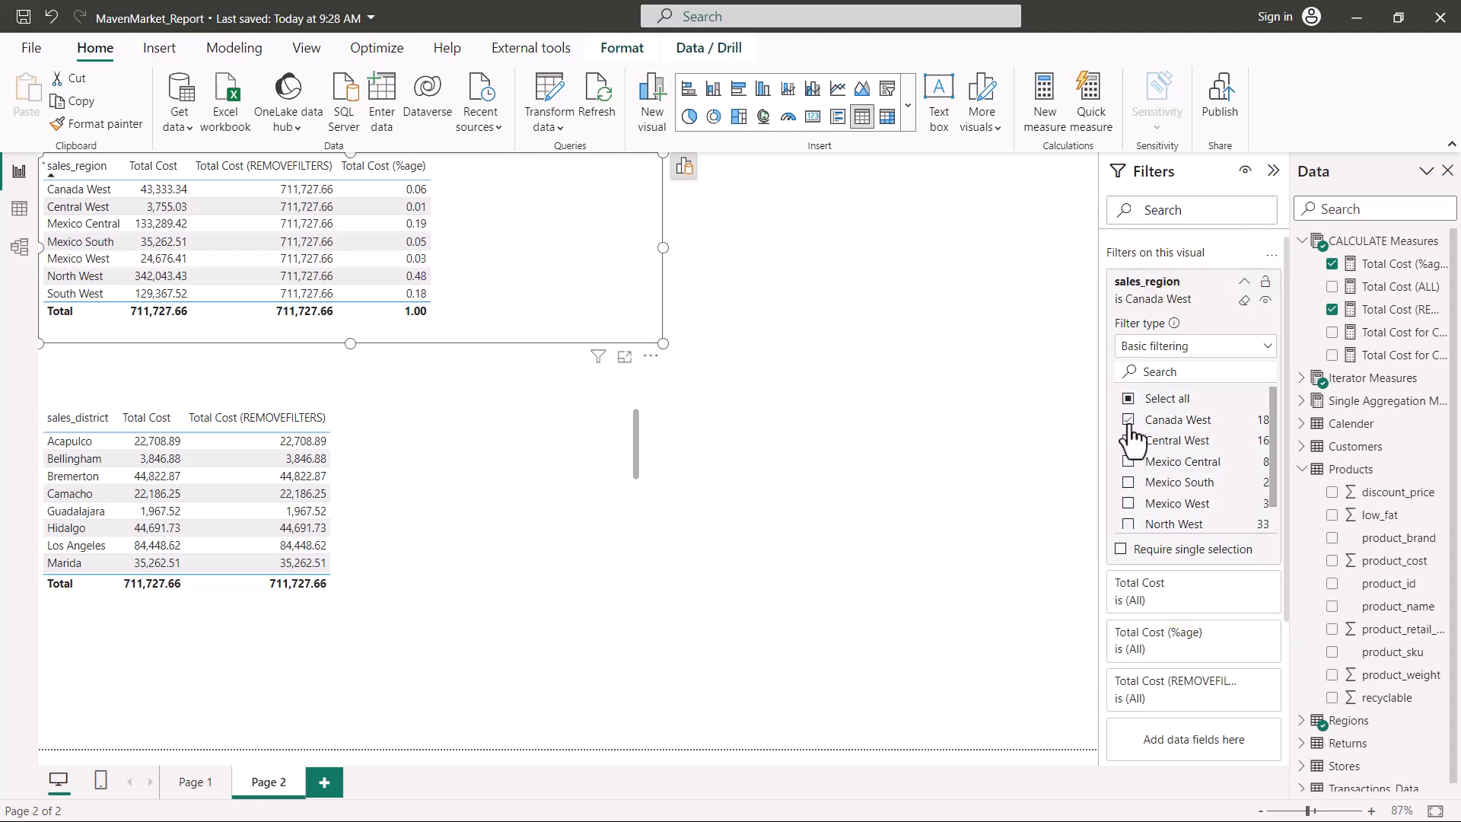
click(1129, 442)
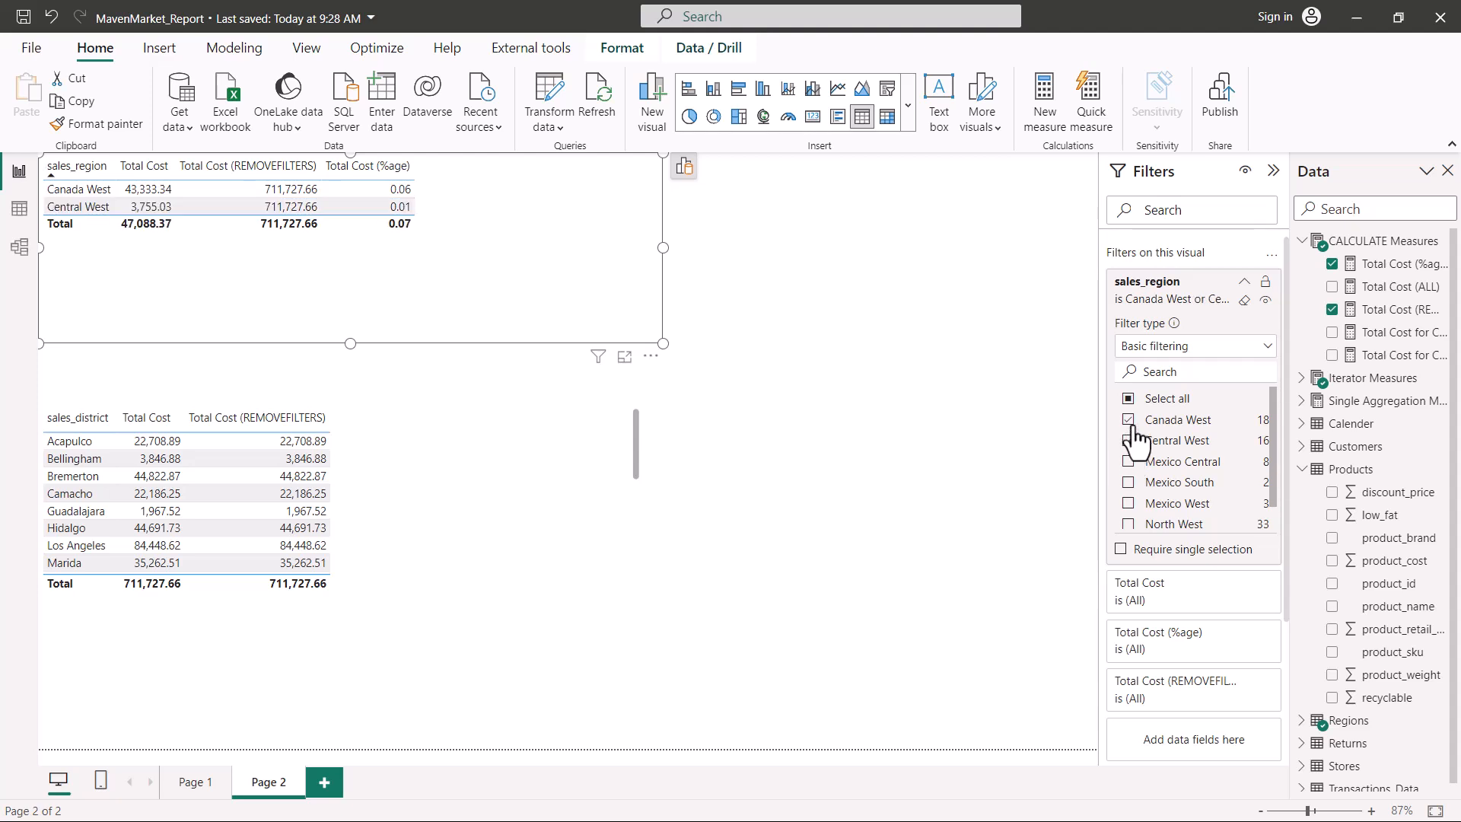
click(1129, 463)
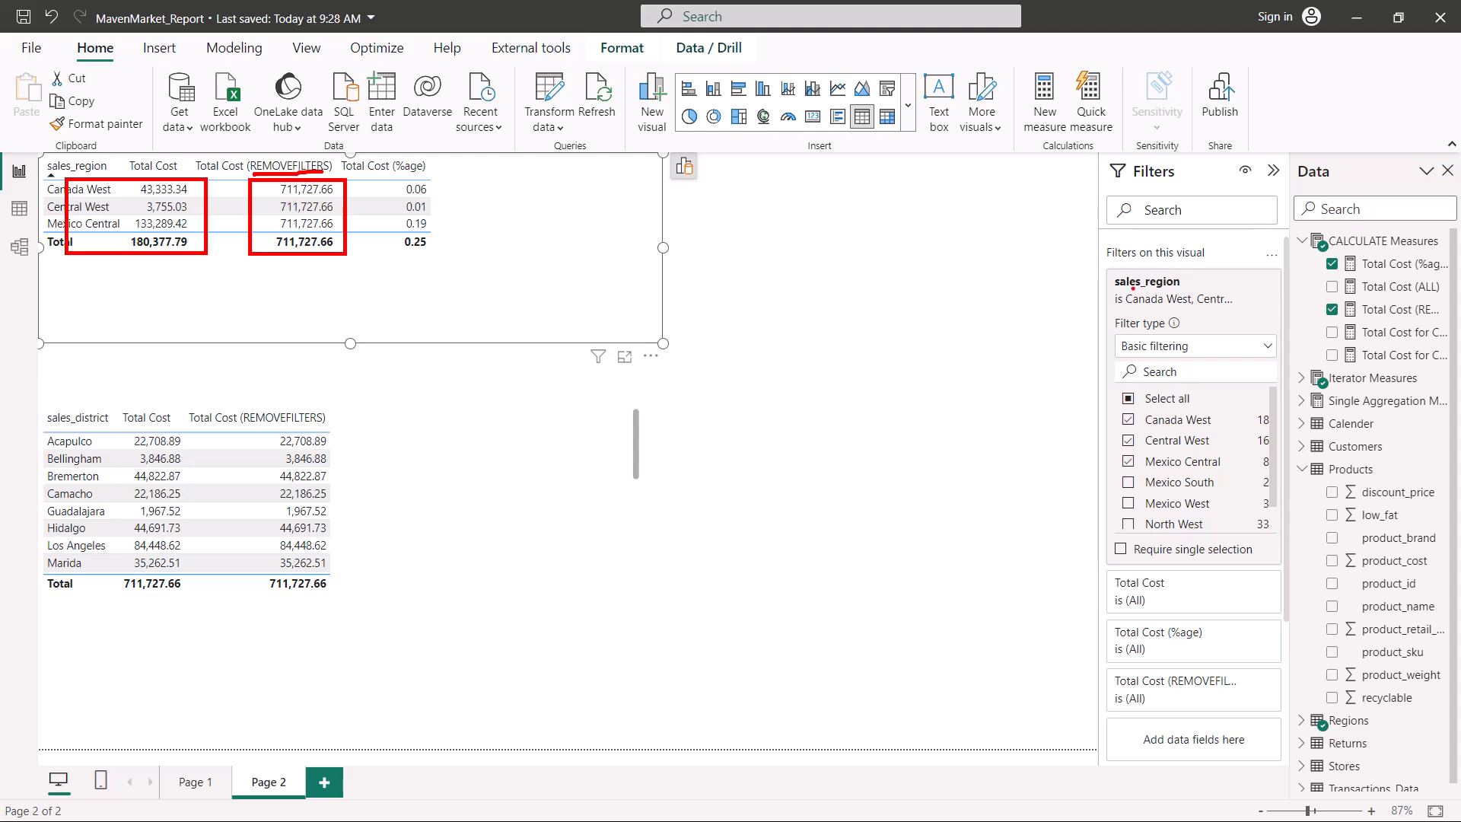
Step: Examine how the sales_region filter affects the table's Total Cost column compared with Total Cost (REMOVEFILTERS)
drag(1121, 293, 1211, 293)
mouse_move(1154, 340)
mouse_down()
mouse_move(558, 277)
mouse_move(620, 306)
mouse_up()
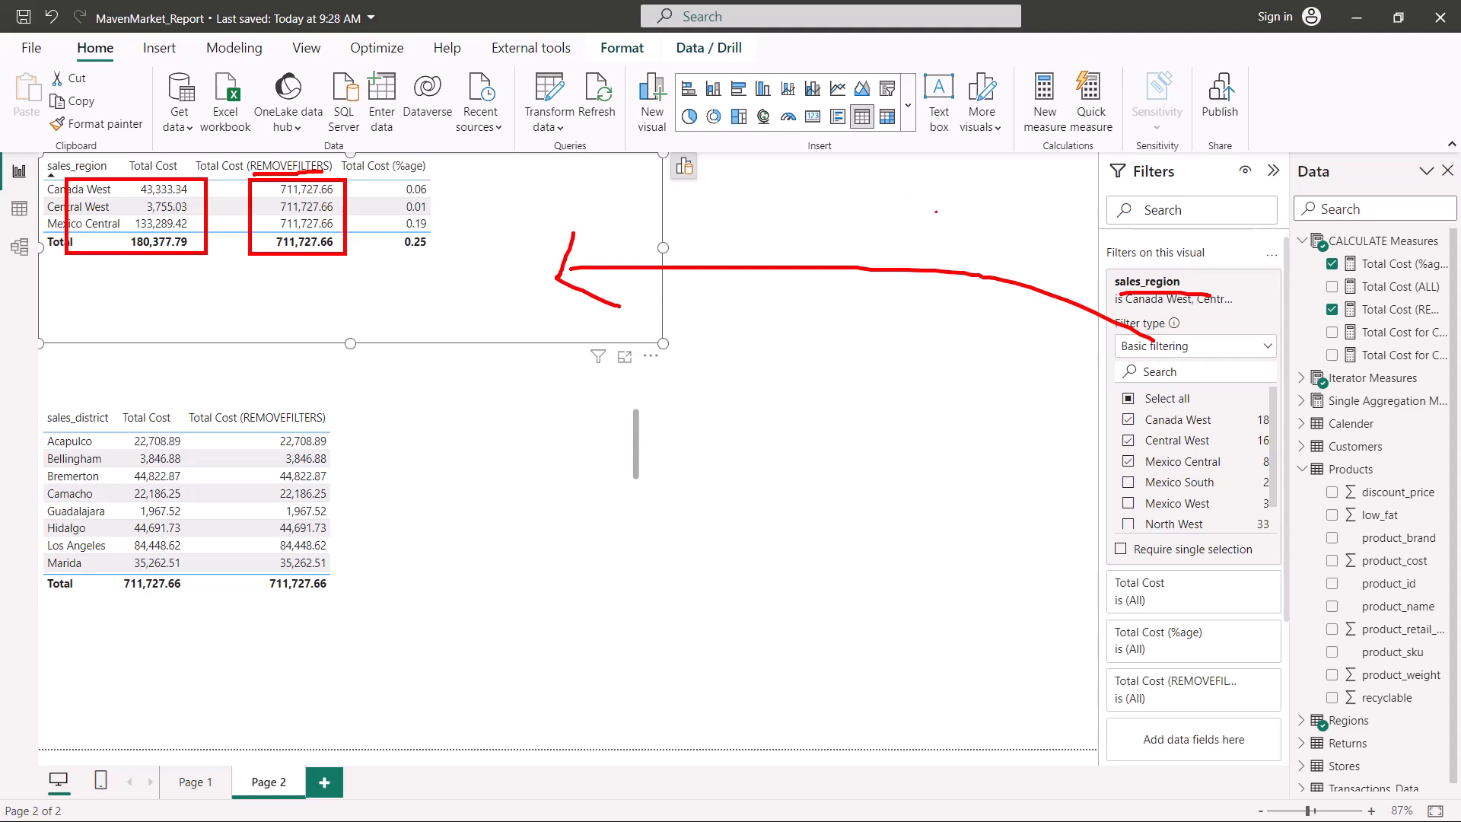
drag(881, 189, 890, 354)
mouse_move(881, 188)
mouse_down()
mouse_move(970, 189)
mouse_move(984, 358)
mouse_move(876, 351)
mouse_up()
mouse_move(888, 227)
mouse_down()
mouse_move(524, 218)
mouse_move(567, 230)
mouse_up()
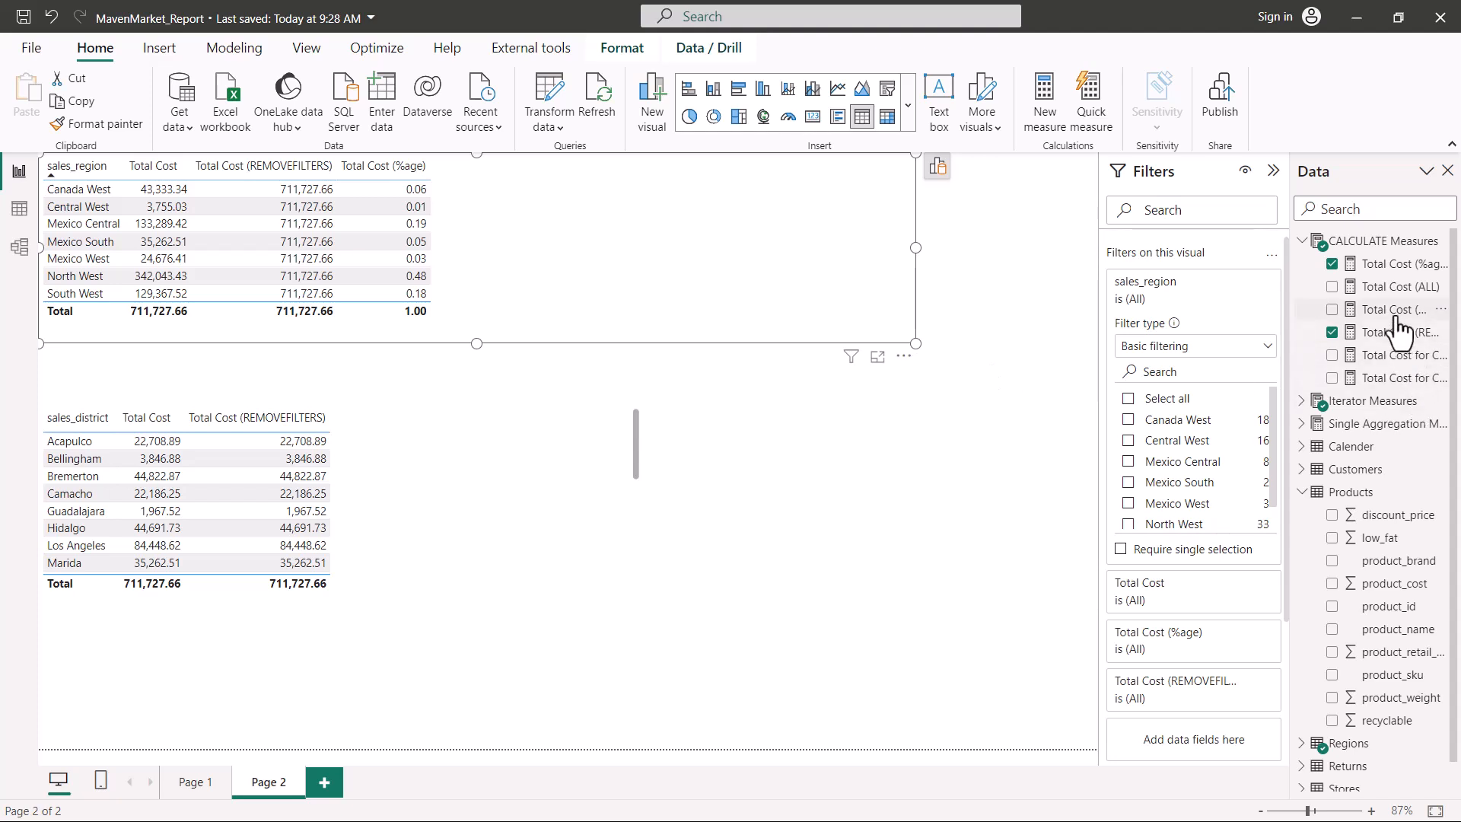
Step: Display the Total Cost (ALLSELECTED) measure's formula, examine its ALLSELECTED argument, and return to the report canvas
click(1394, 313)
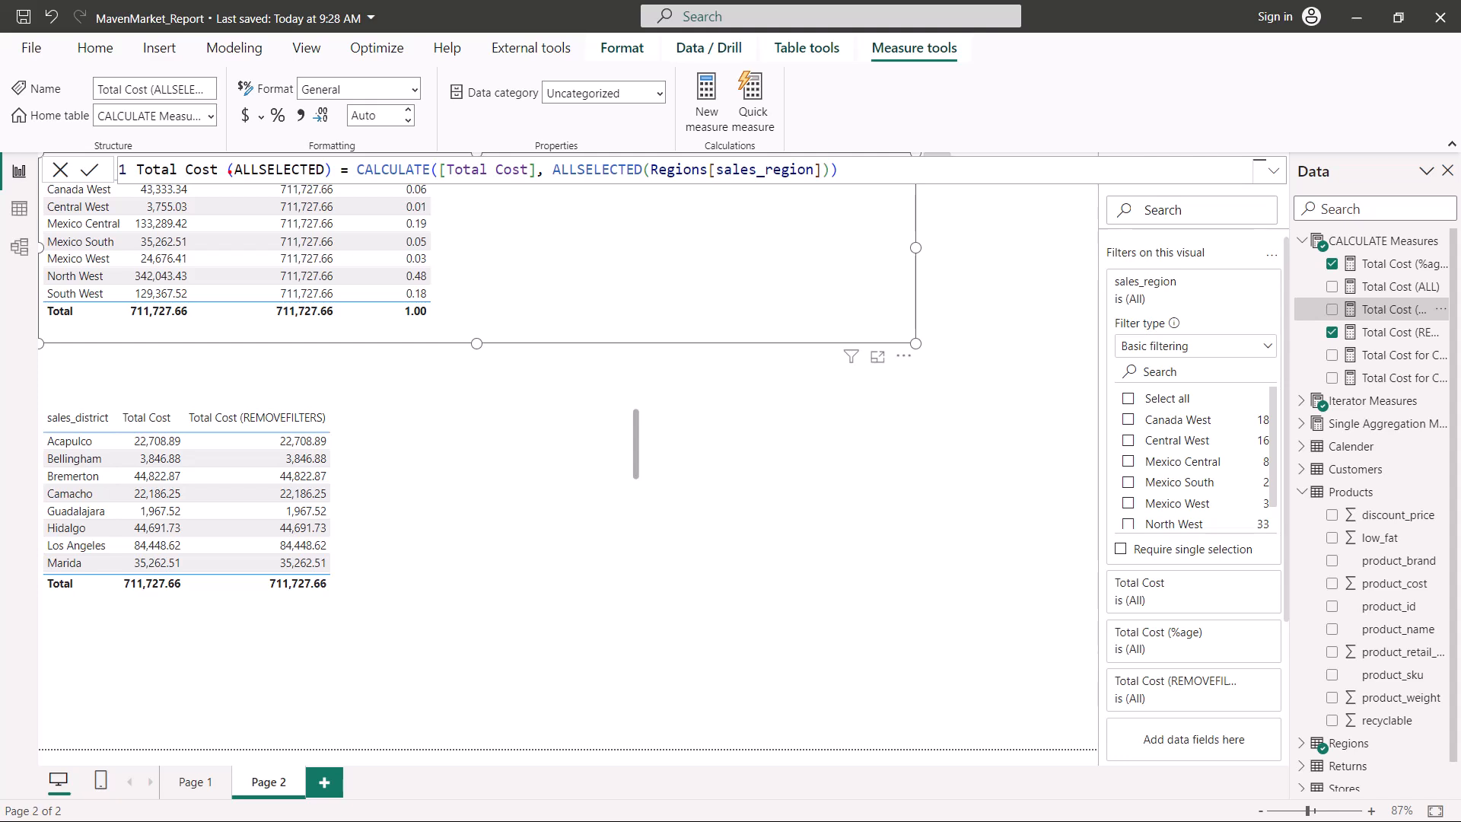
drag(224, 178, 326, 176)
drag(555, 179, 644, 177)
click(669, 219)
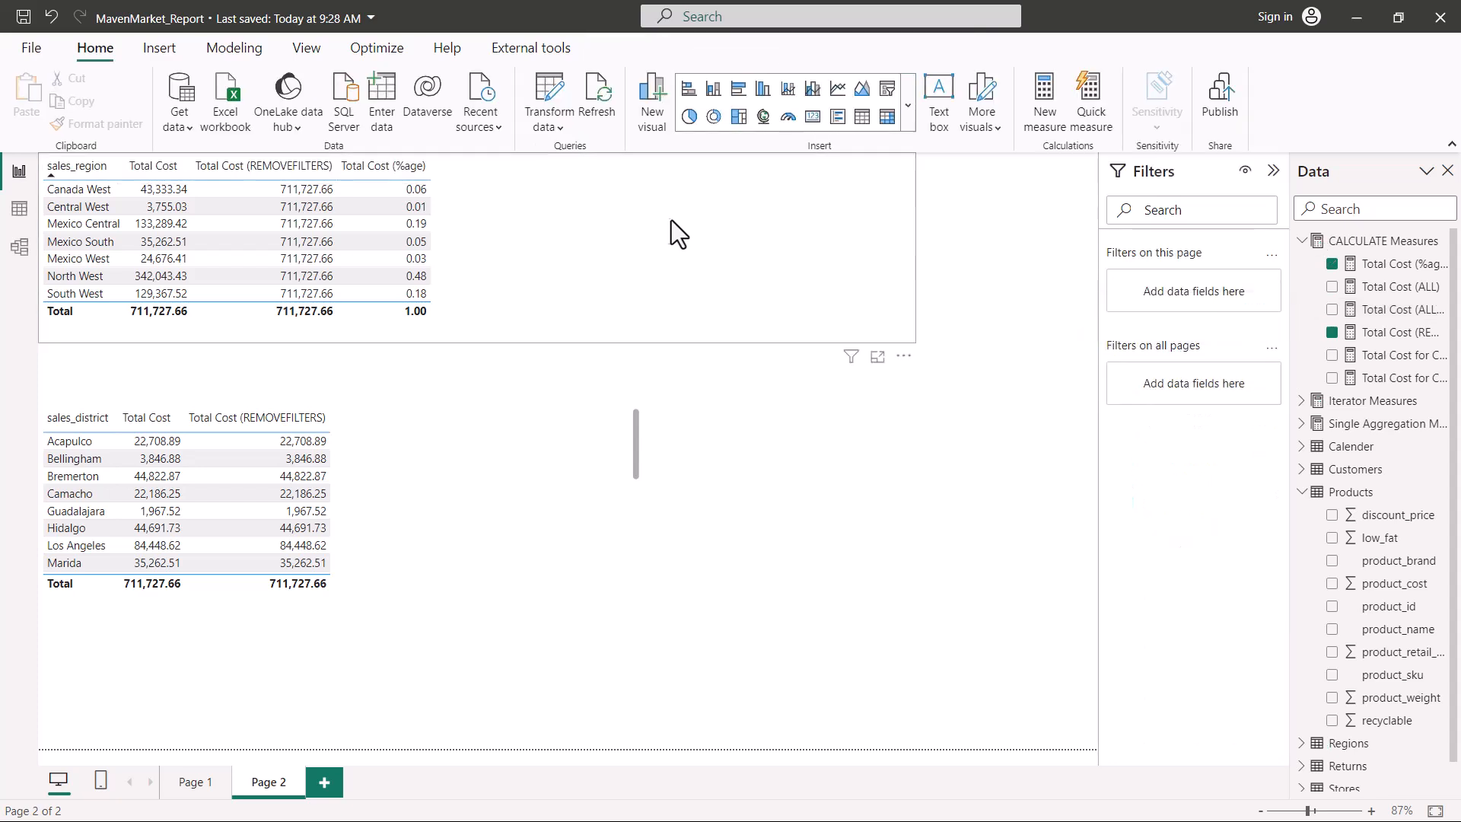
Step: Add the Total Cost (ALLSELECTED) measure as a column of the sales_region table
click(591, 287)
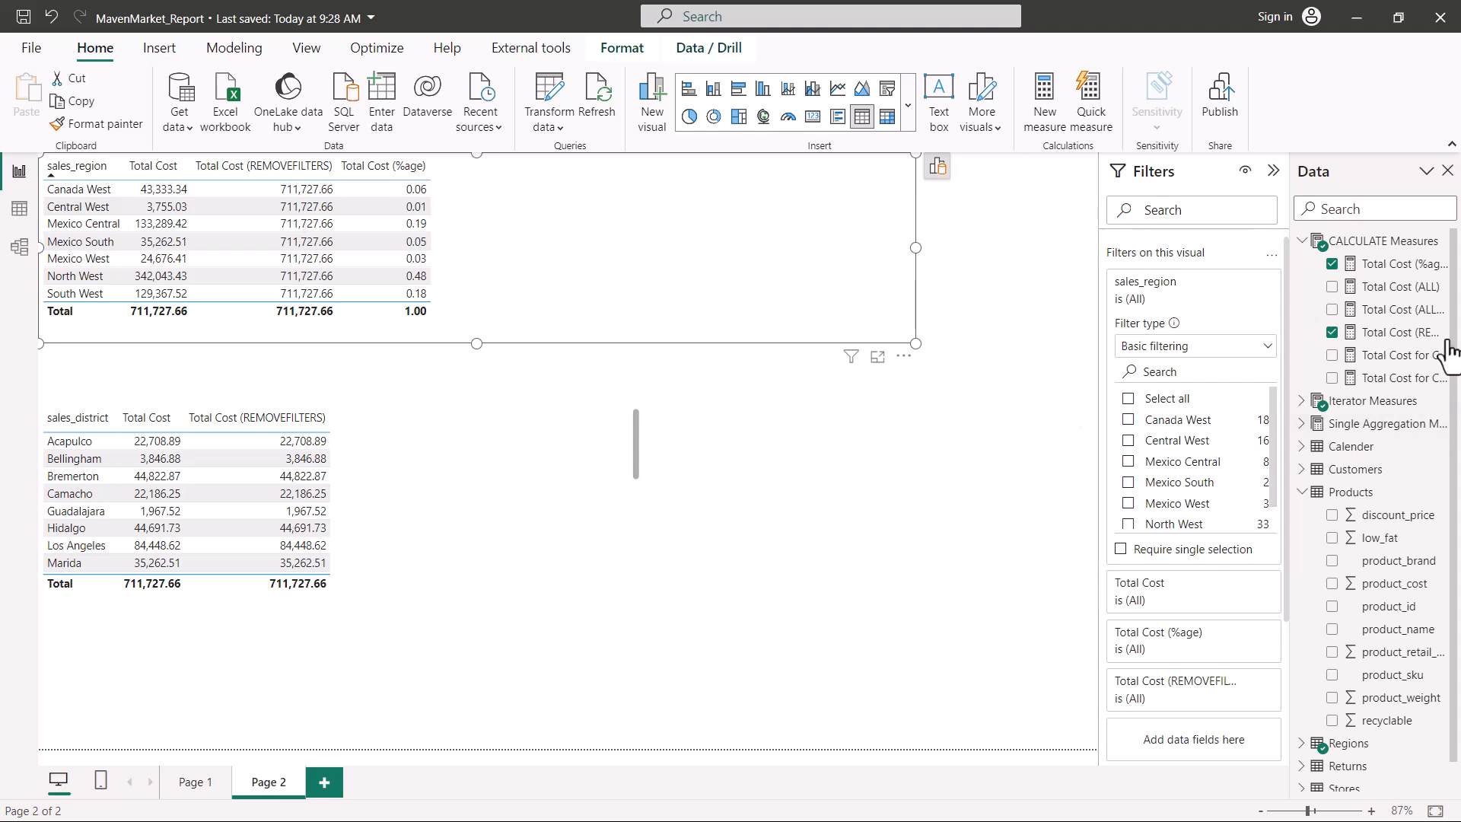
drag(1408, 311, 569, 251)
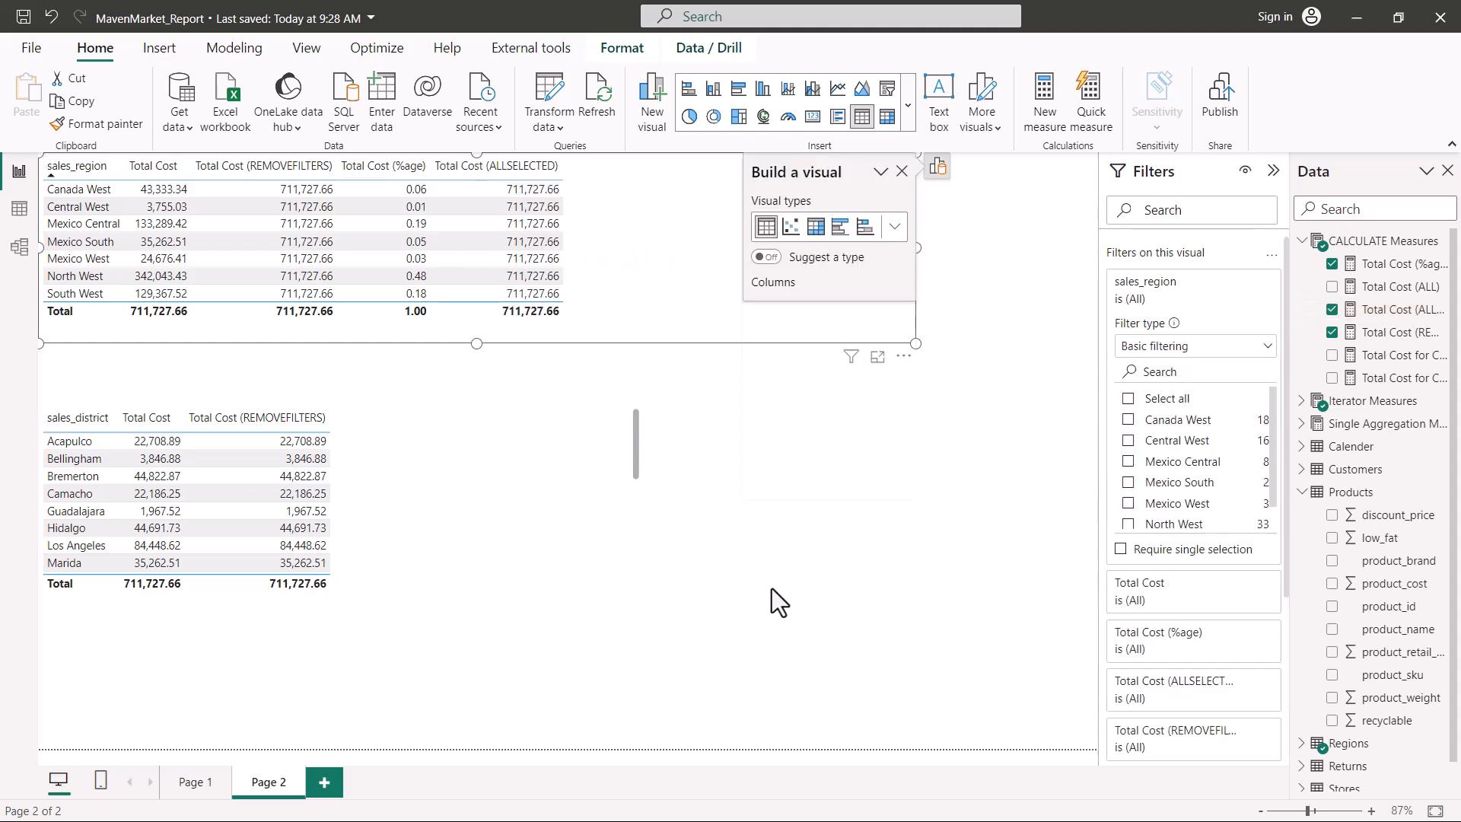
click(903, 172)
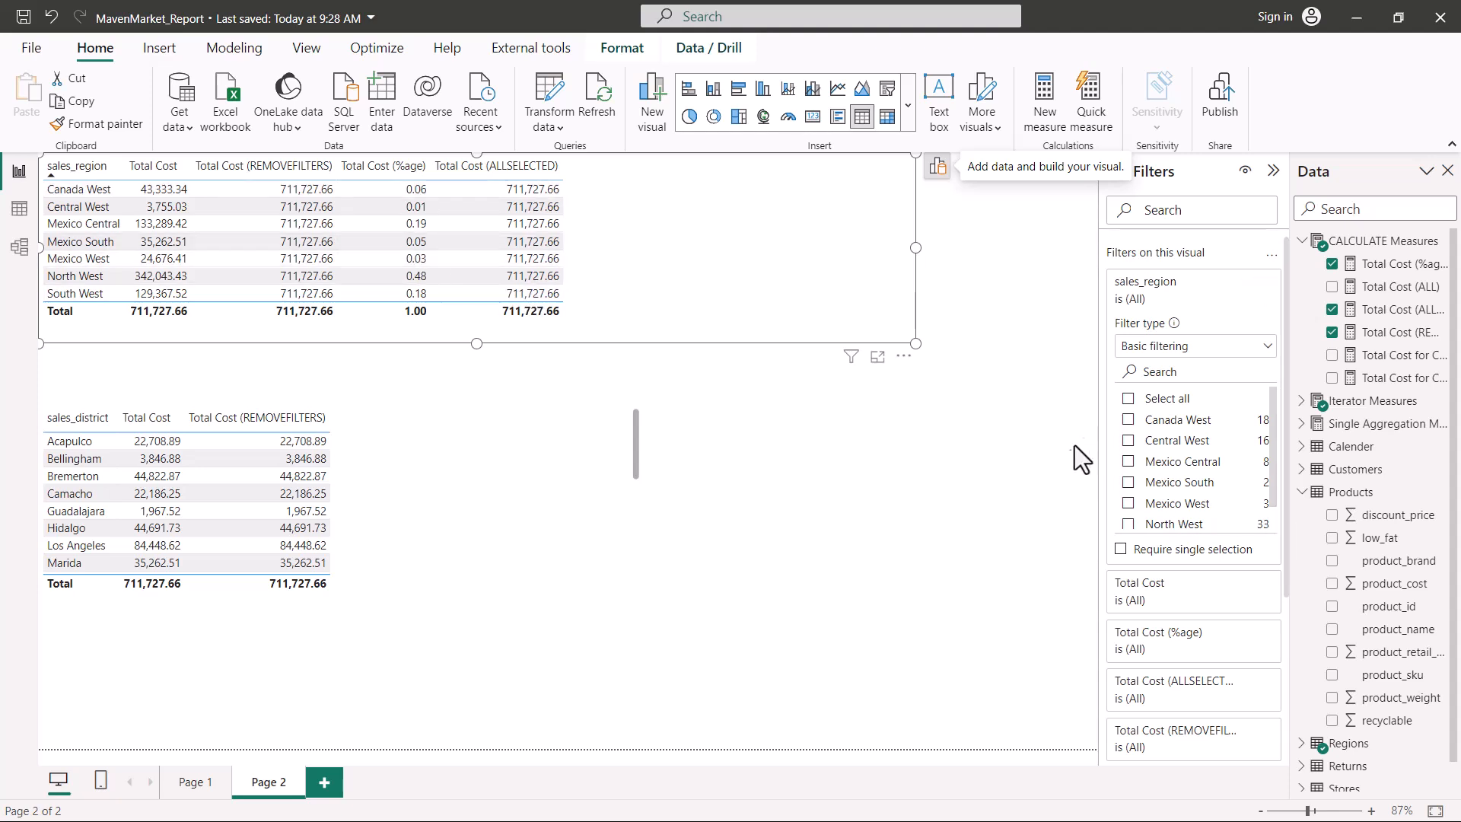
Step: Filter the sales_region table to Canada West and compare its REMOVEFILTERS and ALLSELECTED values
click(1129, 423)
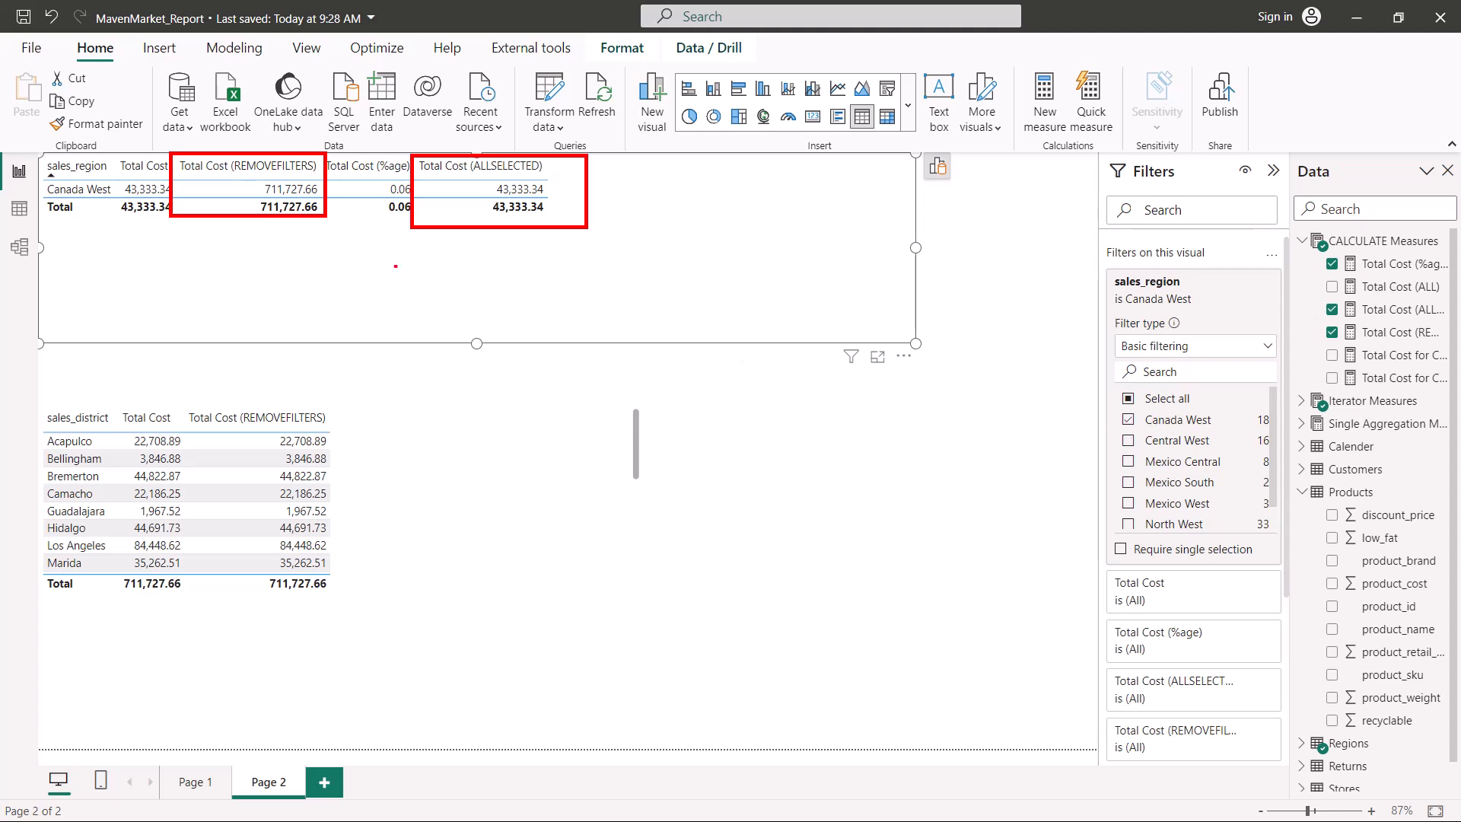
drag(261, 200, 331, 194)
drag(502, 200, 537, 195)
drag(1089, 417, 1107, 419)
key(Escape)
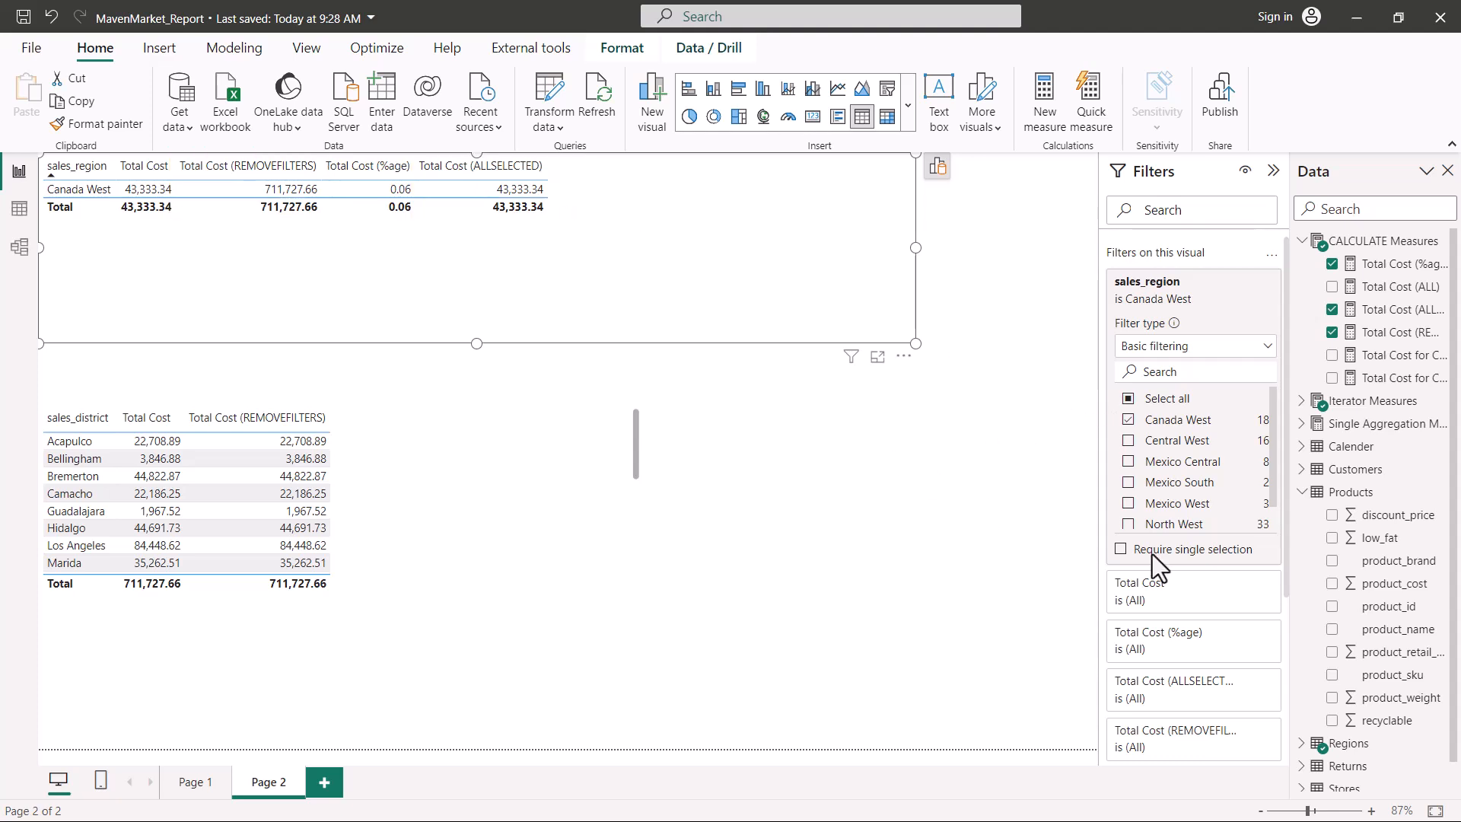
Step: Add Central West and Mexico Central to the sales_region filter and compare the REMOVEFILTERS and ALLSELECTED columns with the Total Cost total
click(1128, 442)
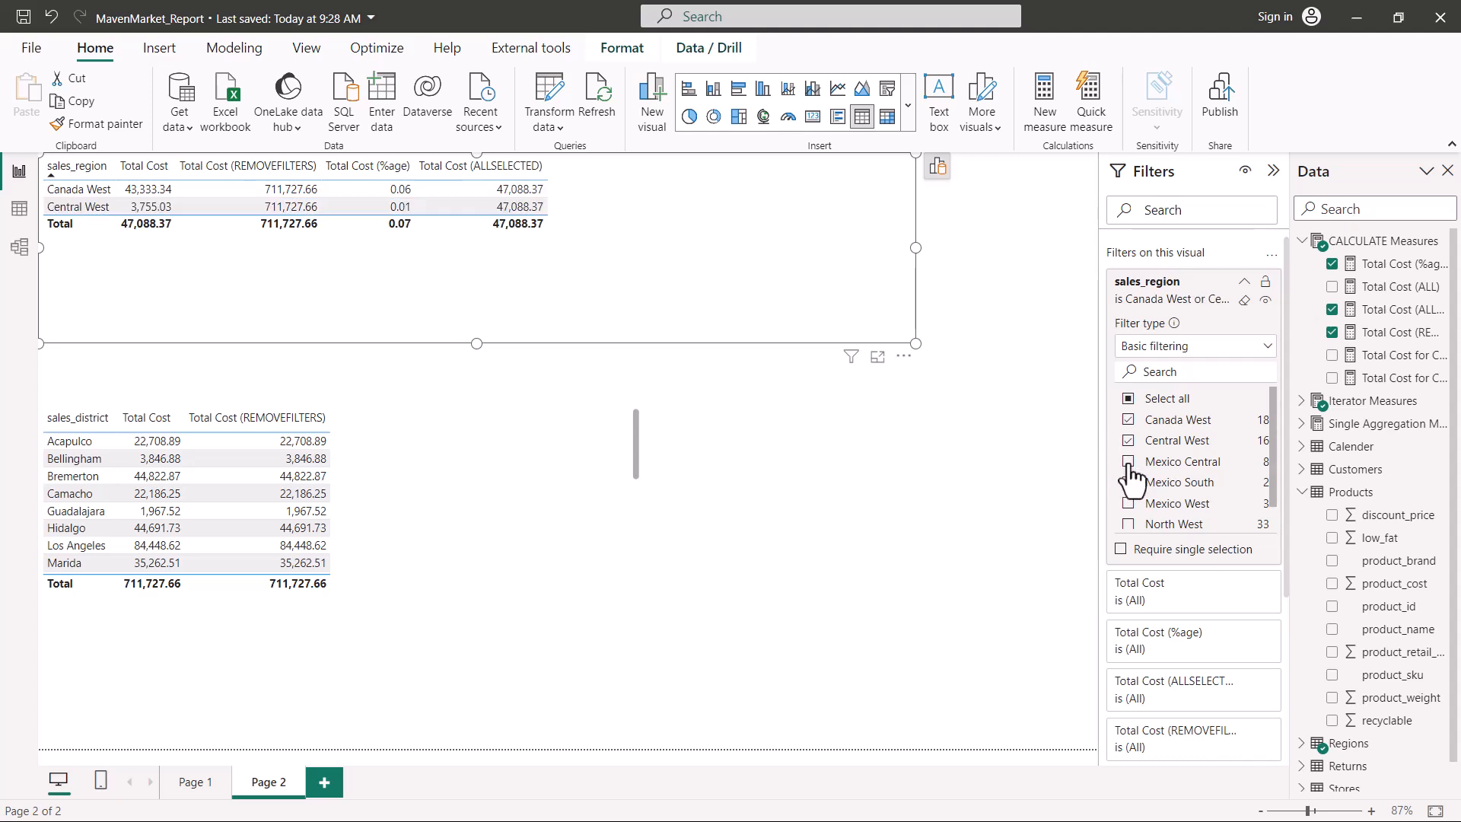
click(1131, 466)
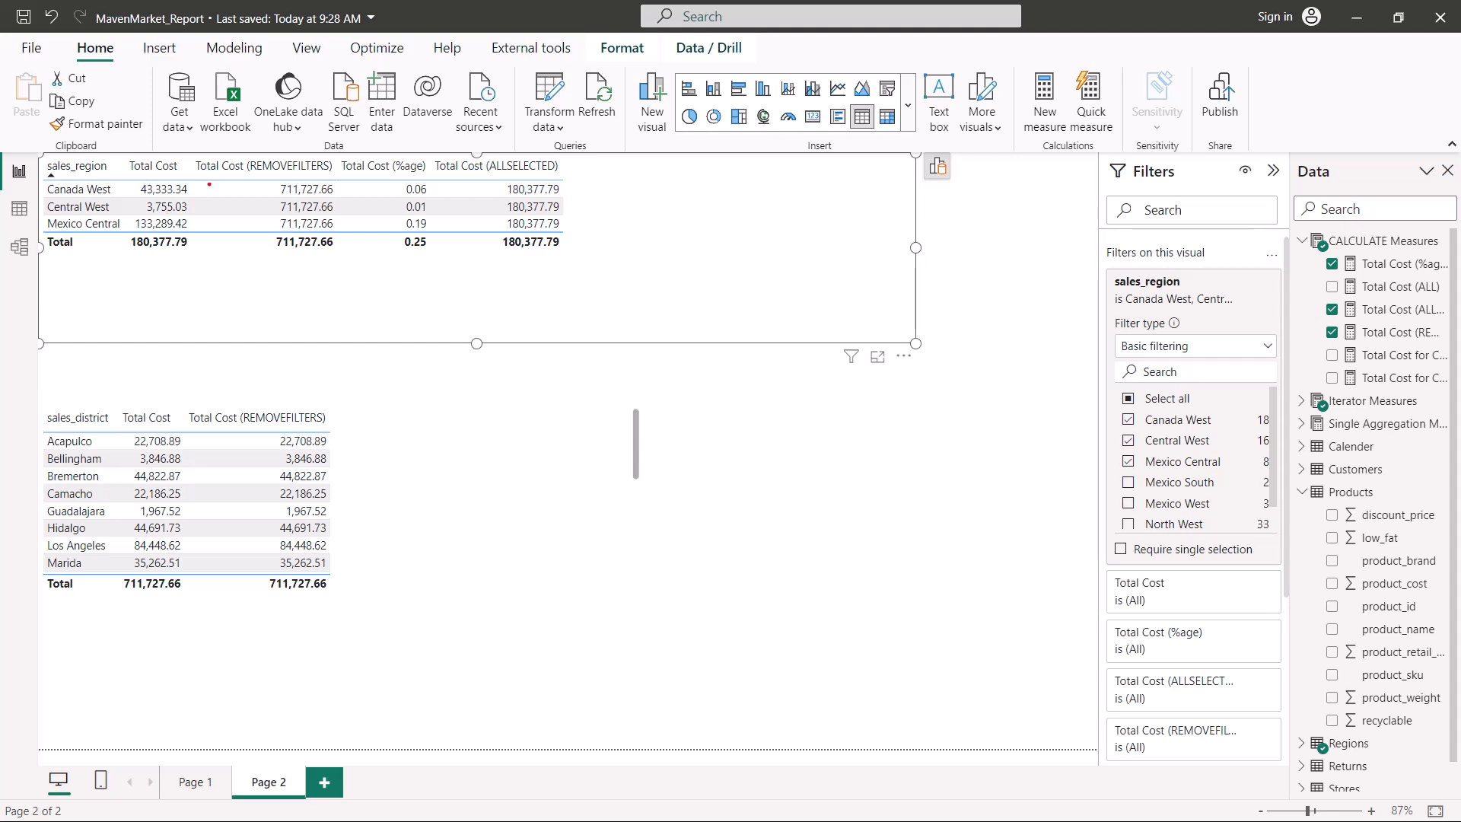
drag(251, 169, 344, 235)
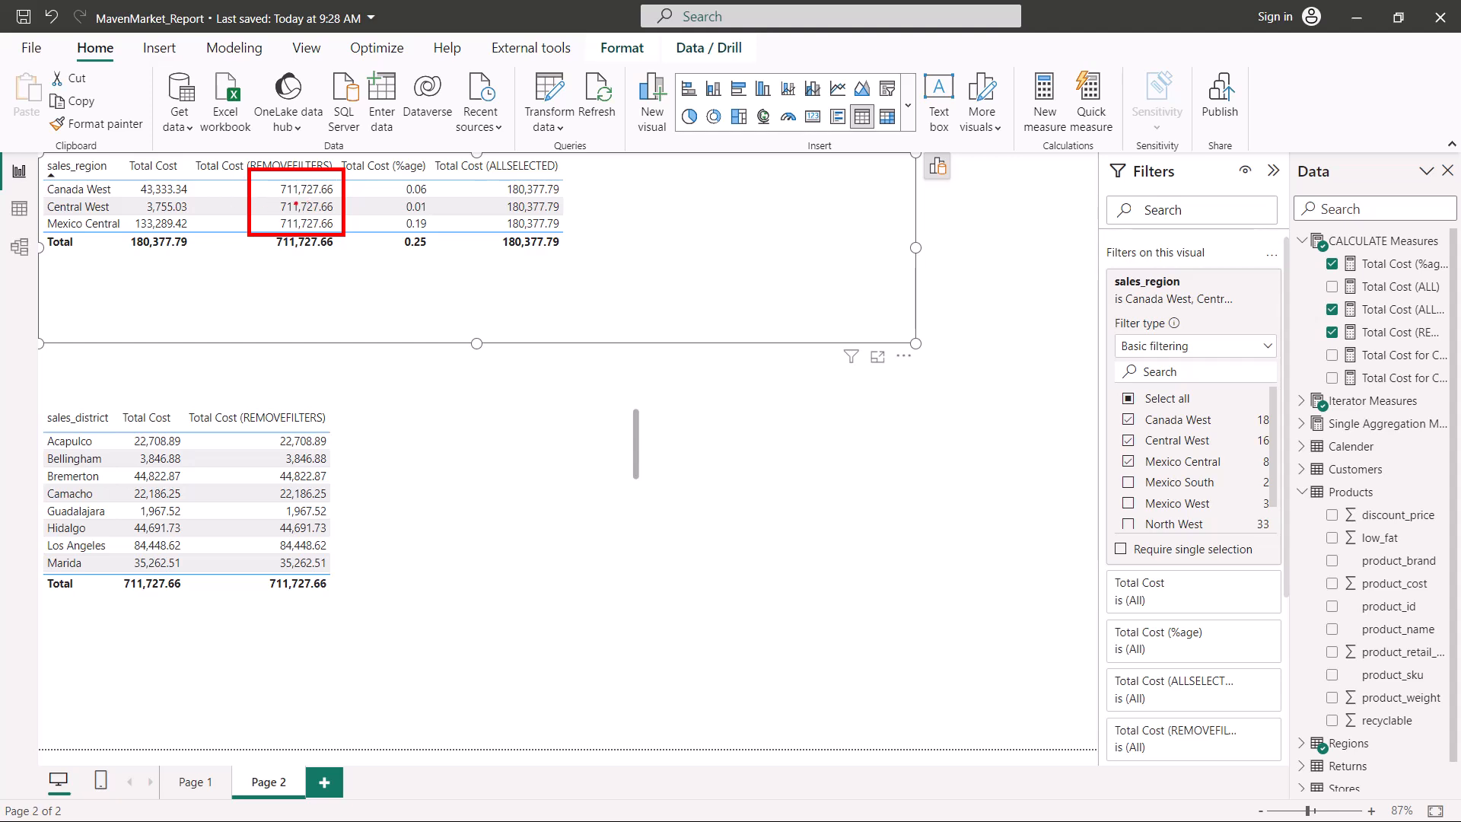
drag(475, 176, 577, 238)
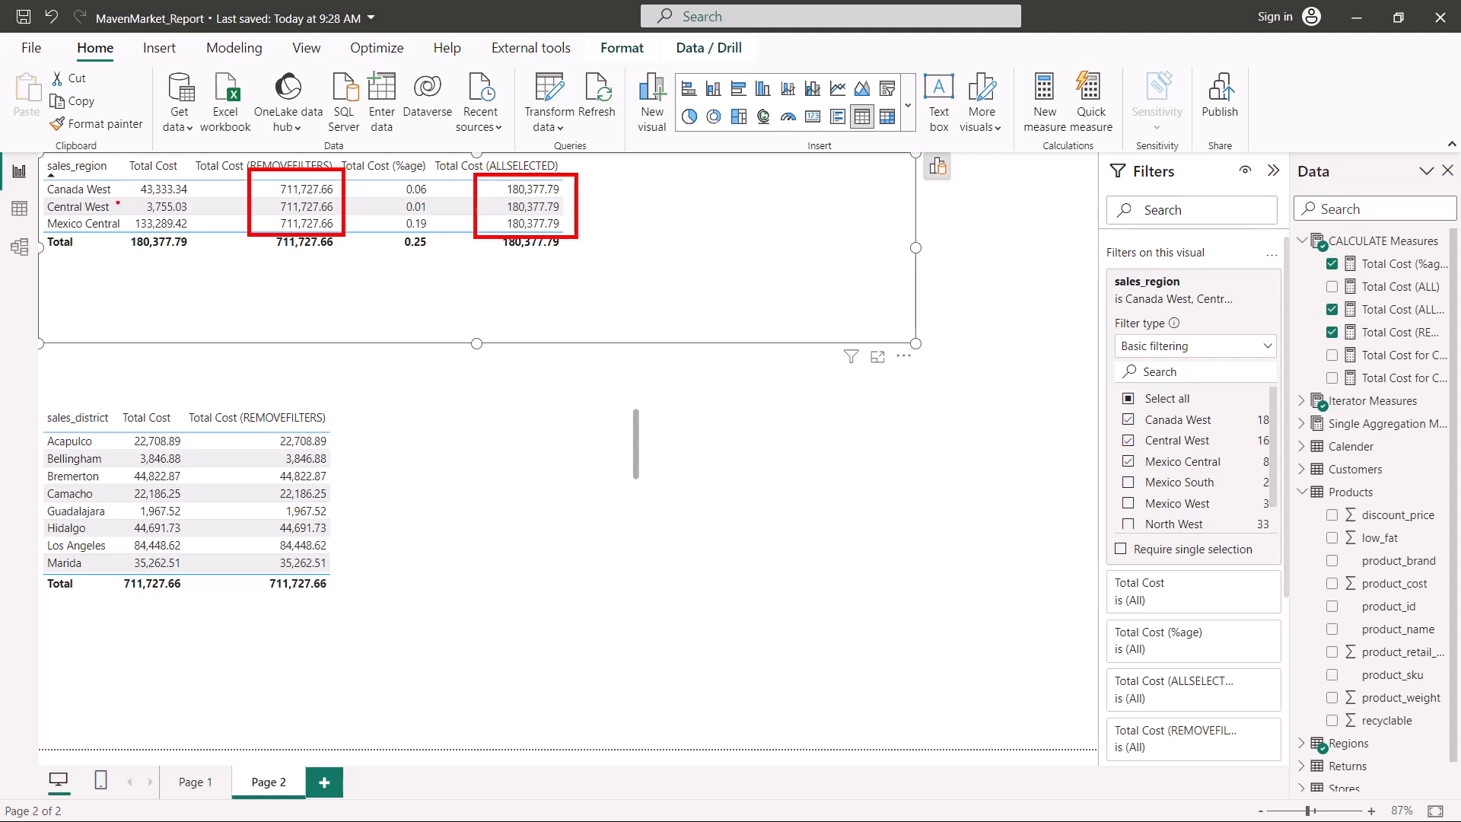
mouse_move(47, 198)
mouse_down()
mouse_move(89, 198)
mouse_move(88, 216)
mouse_move(122, 230)
mouse_up()
mouse_move(124, 230)
mouse_down()
mouse_move(134, 251)
mouse_move(205, 257)
mouse_up()
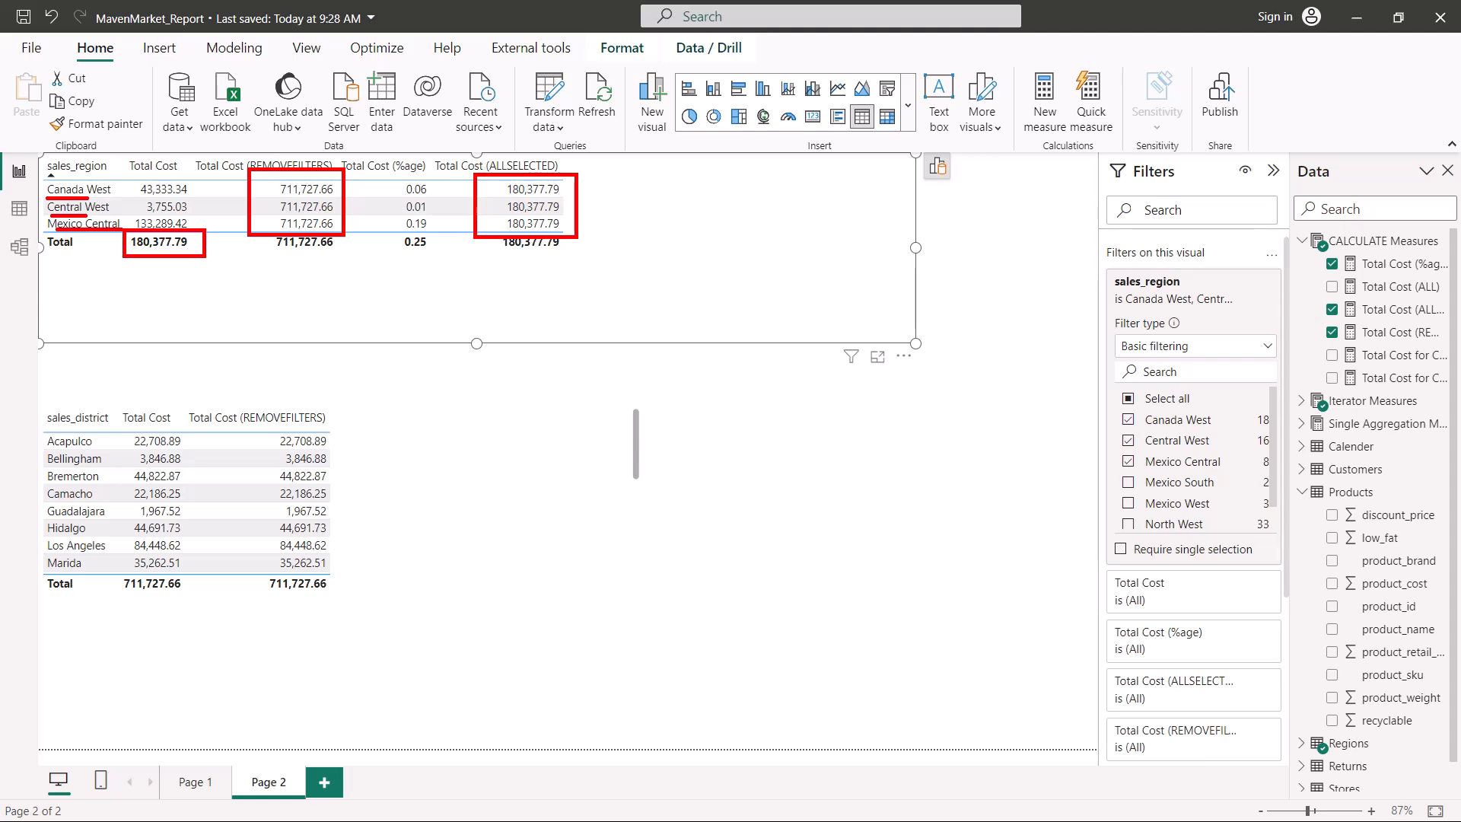
mouse_move(1104, 440)
mouse_down()
mouse_move(975, 356)
mouse_move(652, 272)
mouse_move(724, 320)
mouse_up()
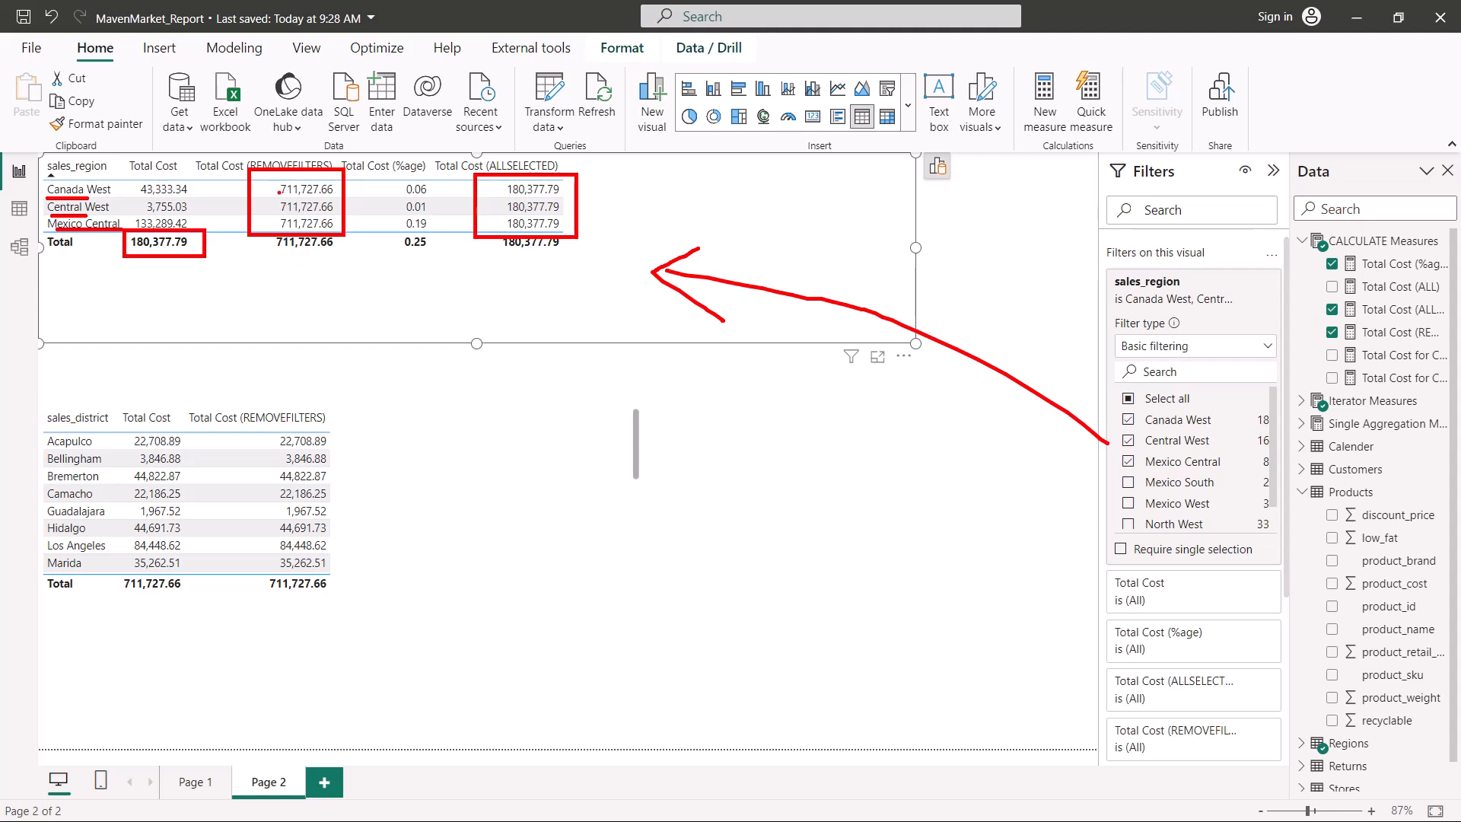
drag(279, 255, 373, 248)
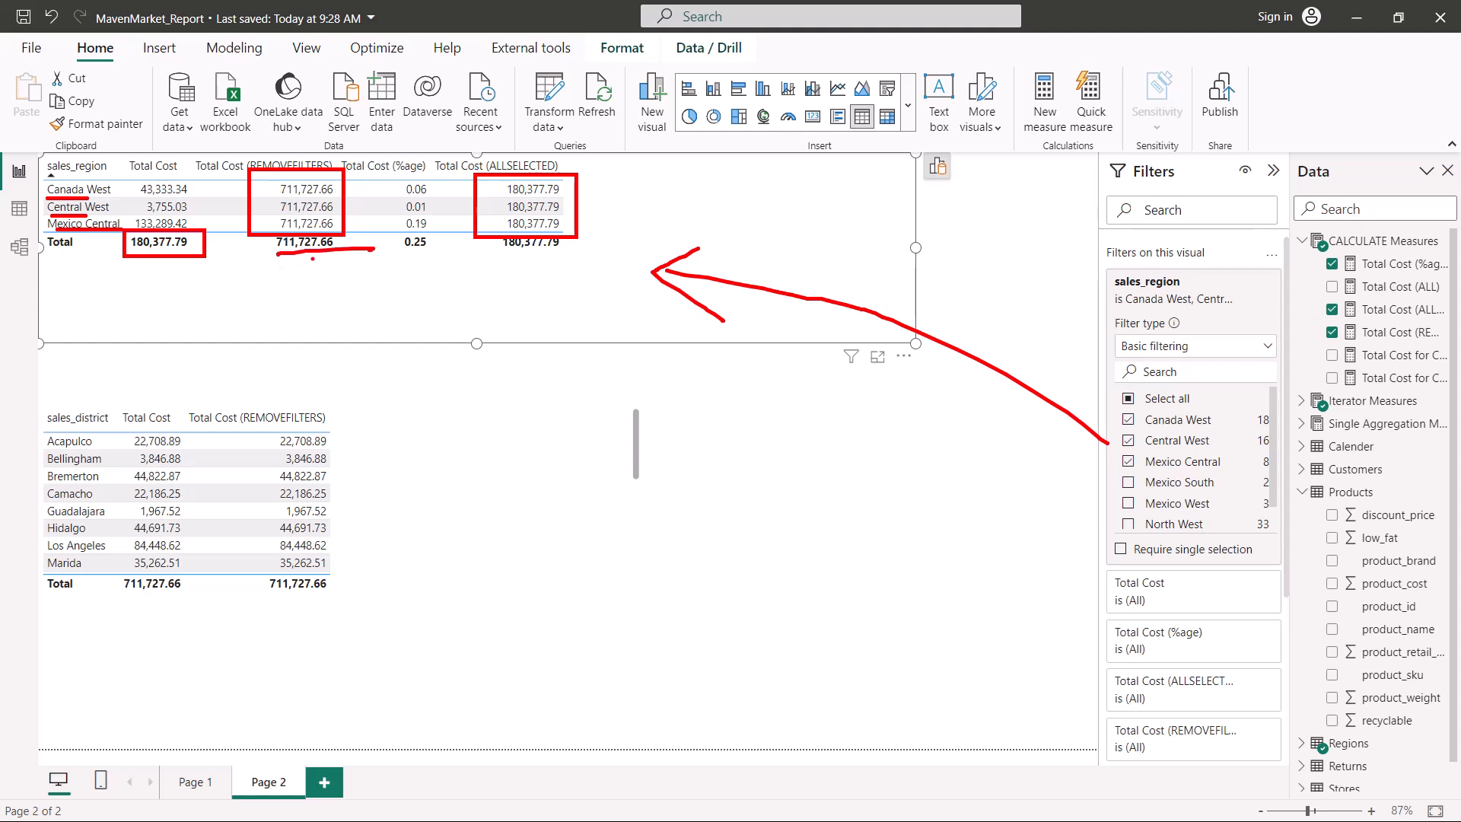